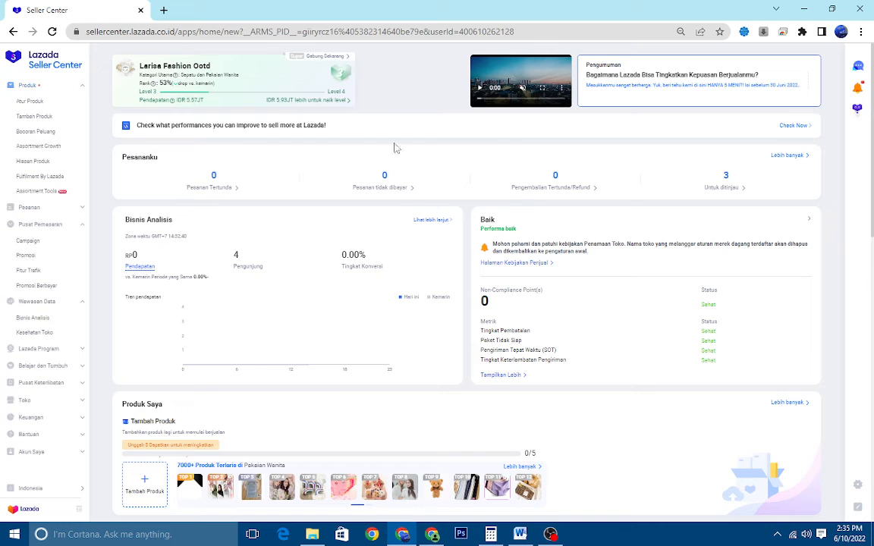
Start a new product listing from product management and open the full Media Center from its image picker
left_click(53, 102)
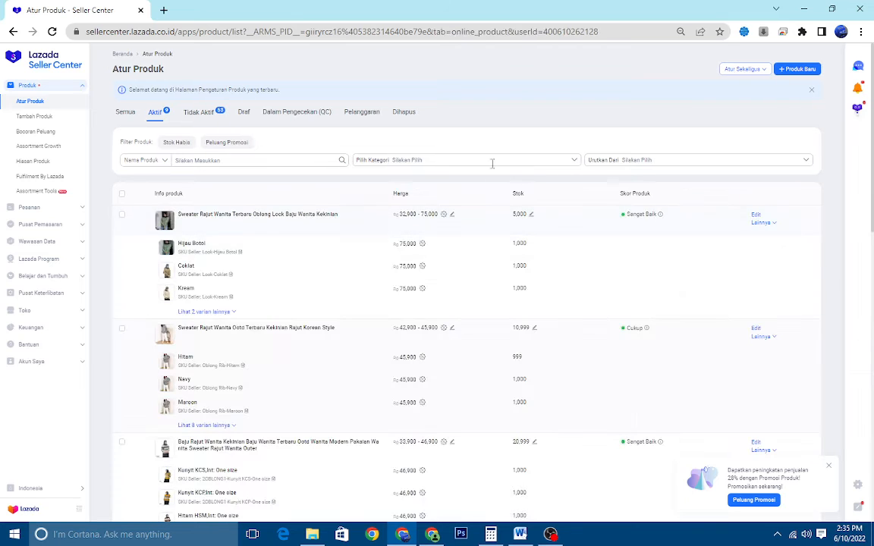
left_click(809, 69)
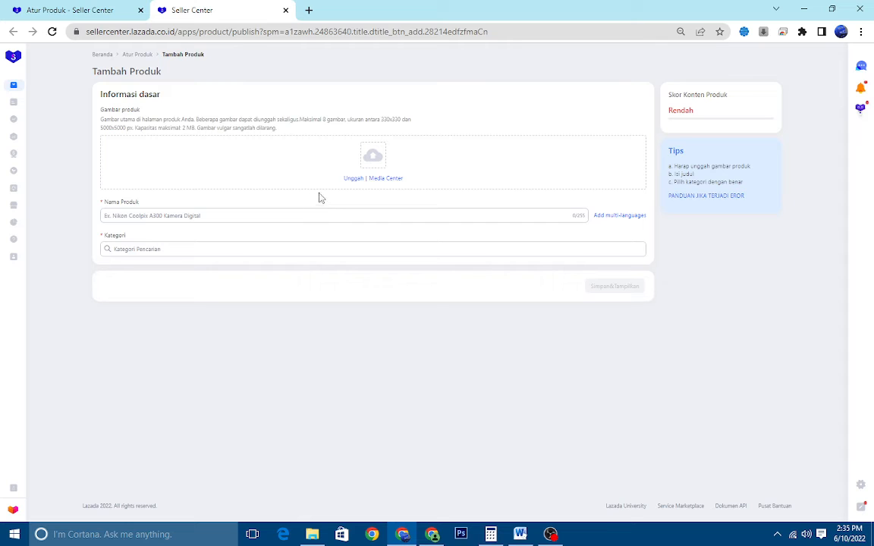
left_click(390, 181)
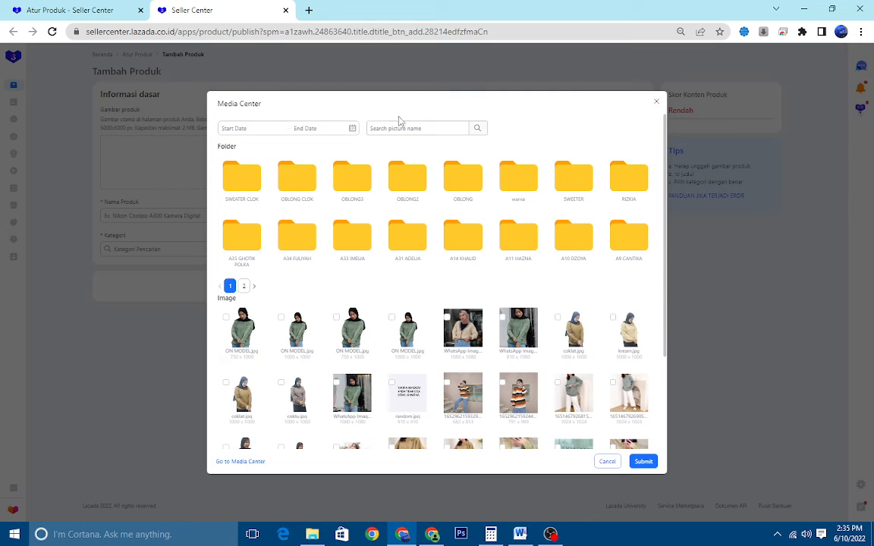
scroll(315, 243, "down", 2)
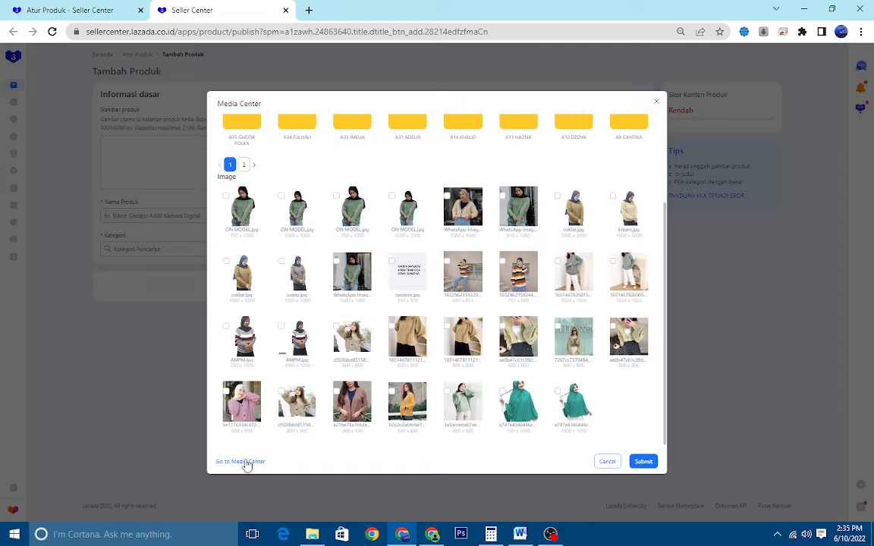
left_click(243, 462)
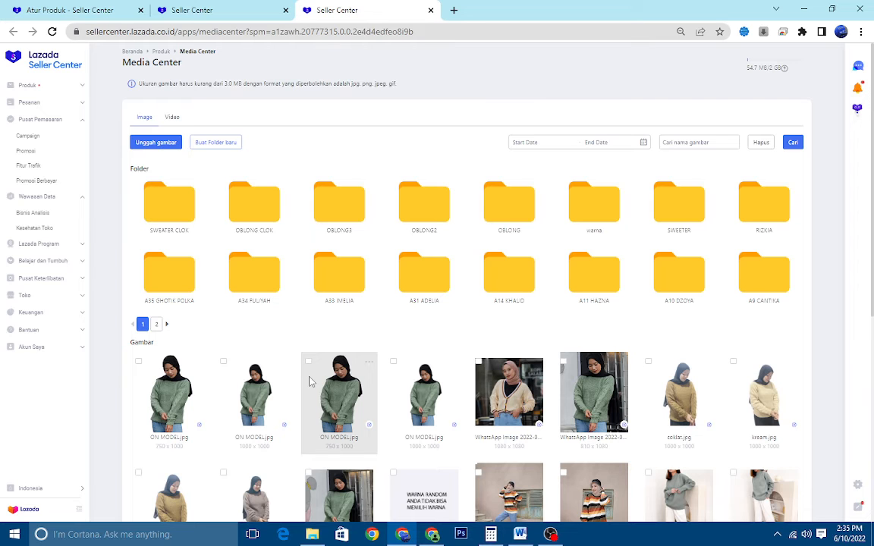
Create a new image folder named SWEATER RAJUT CLOK in the Media Center
left_click(213, 142)
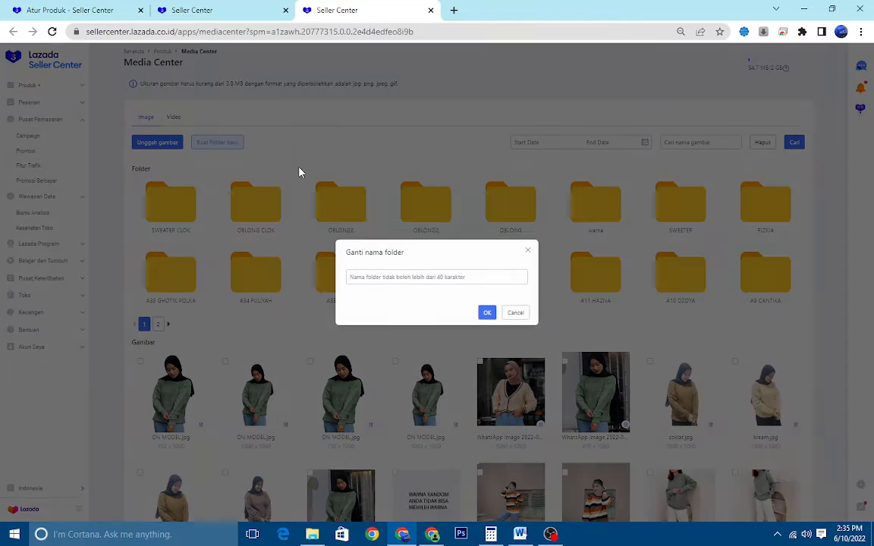
left_click(426, 279)
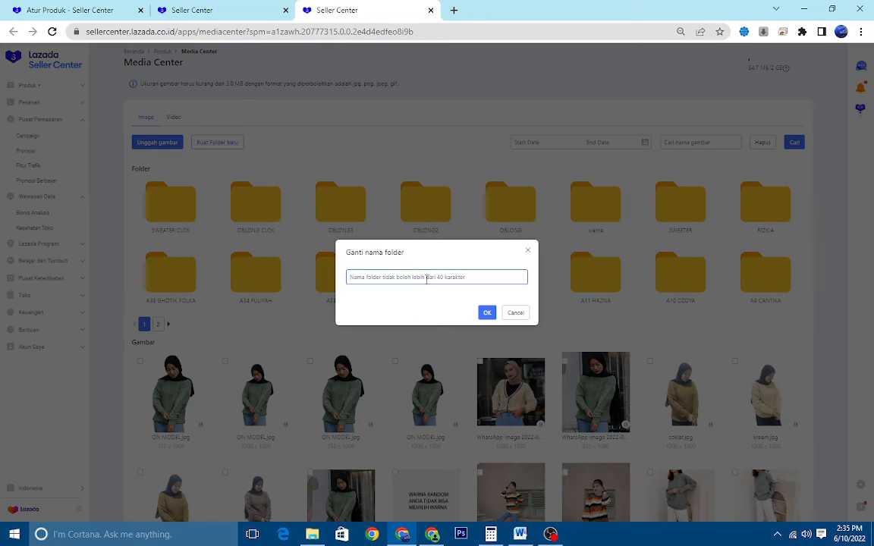
type("JUT CLOK")
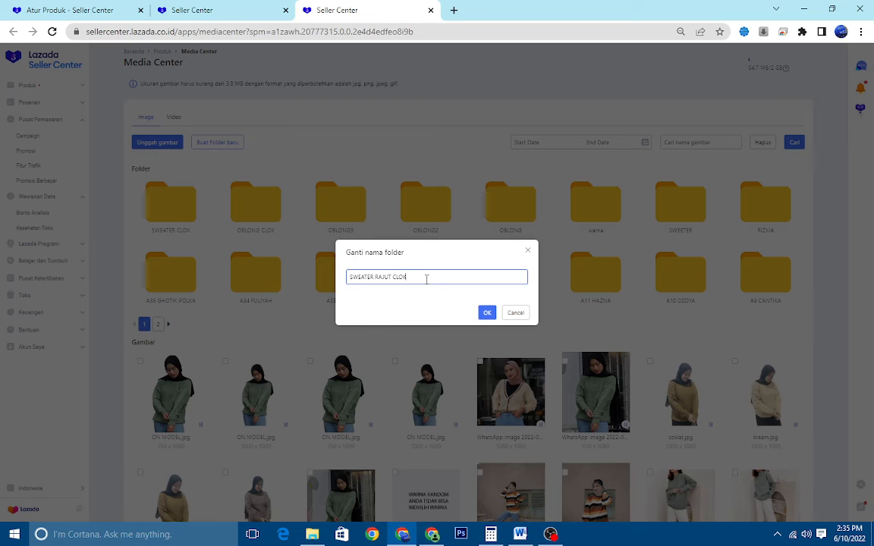
left_click(487, 313)
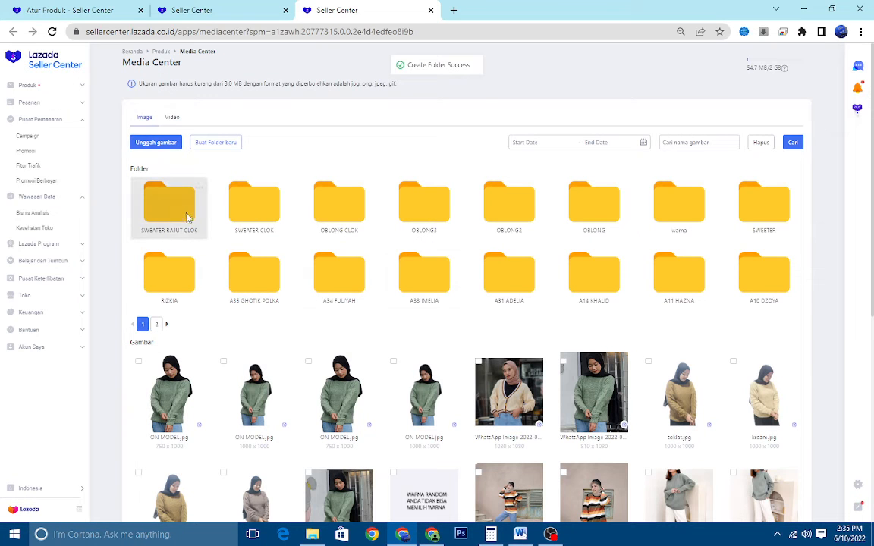
Upload the images coklat, coktu, kream and ON MODEL from the SWEATER LOCK folder into the SWEATER RAJUT CLOK folder
left_click(172, 213)
left_click(154, 142)
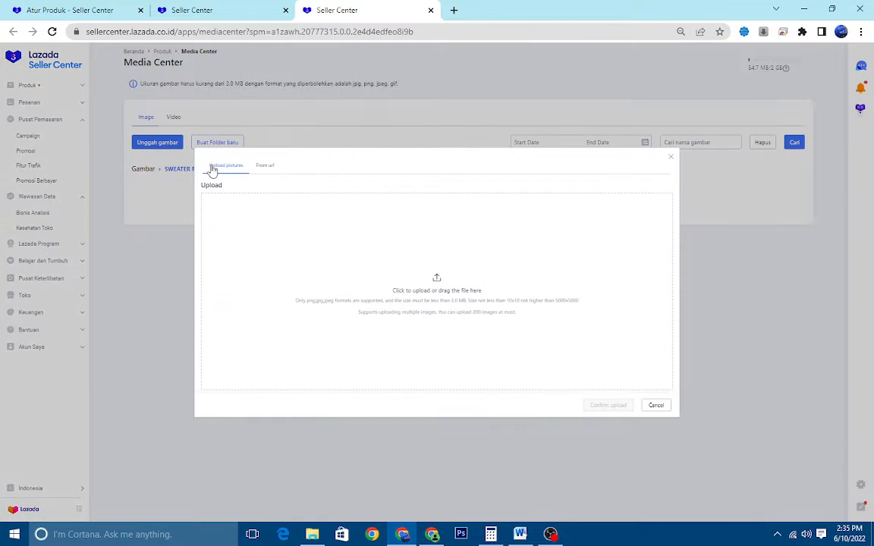
left_click(437, 292)
left_click(274, 194)
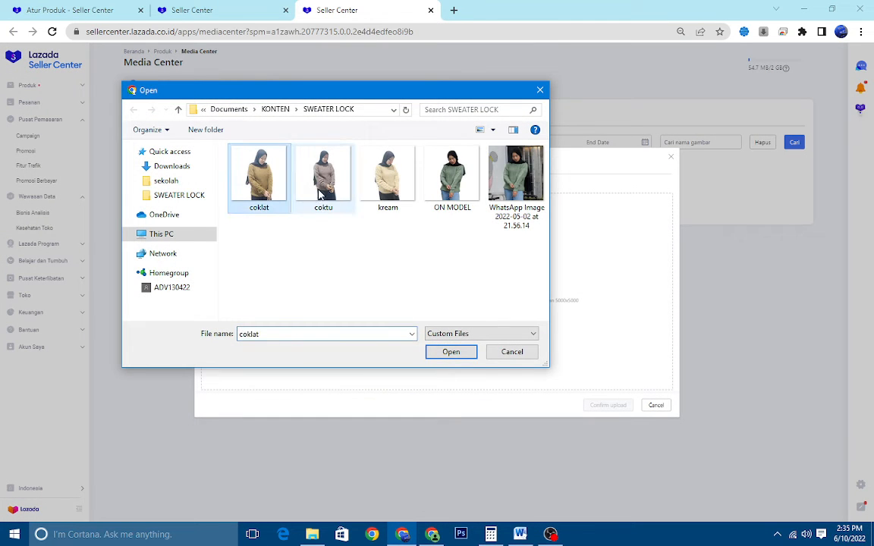
left_click(332, 194, "ctrl")
left_click(396, 195, "ctrl")
left_click(453, 182, "ctrl")
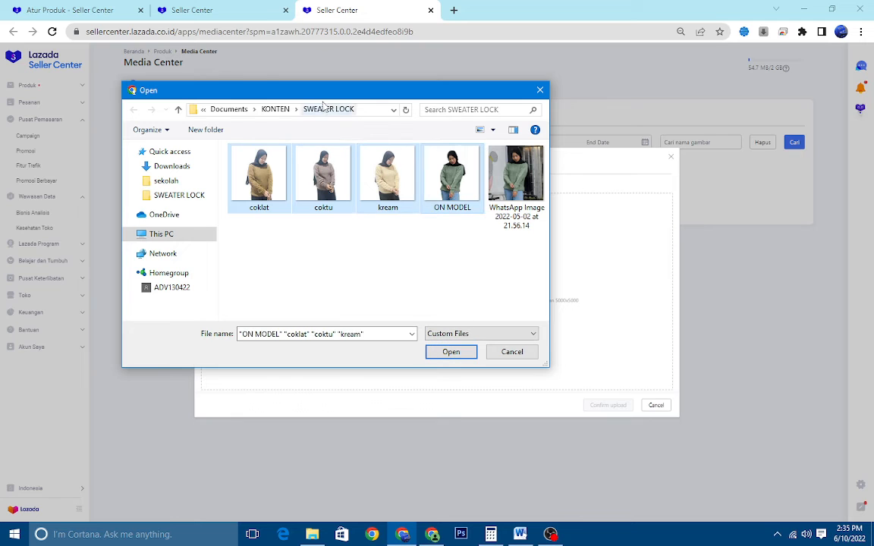
left_click(449, 353)
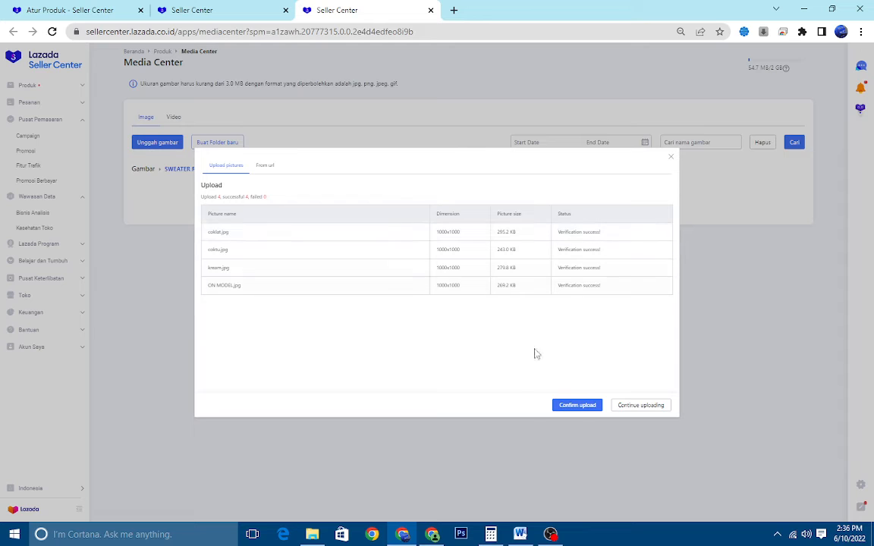
left_click(575, 414)
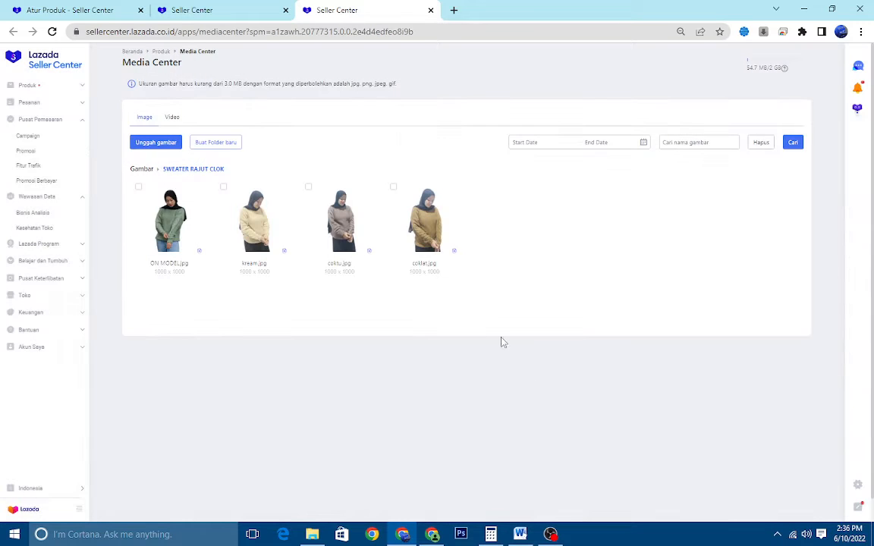
Return to the new product form and close its already open Media Center image picker
left_click(227, 7)
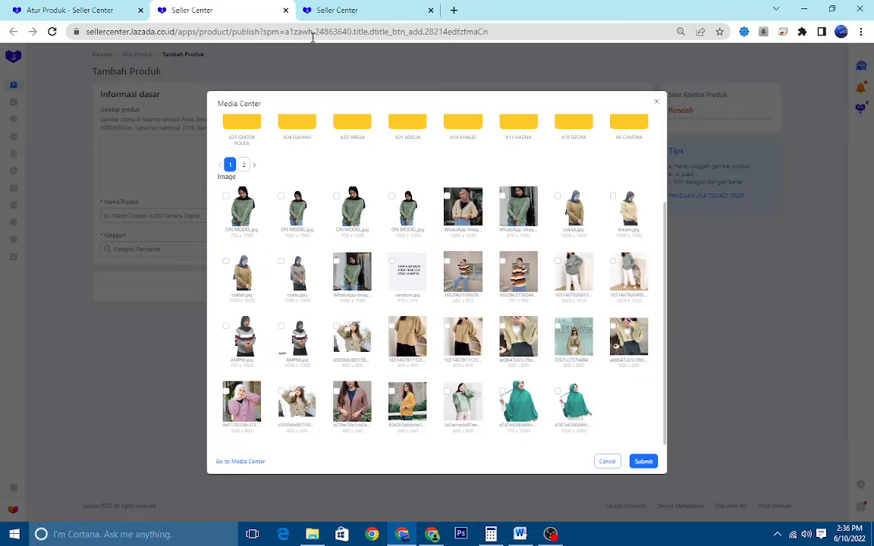
left_click(655, 97)
left_click(349, 10)
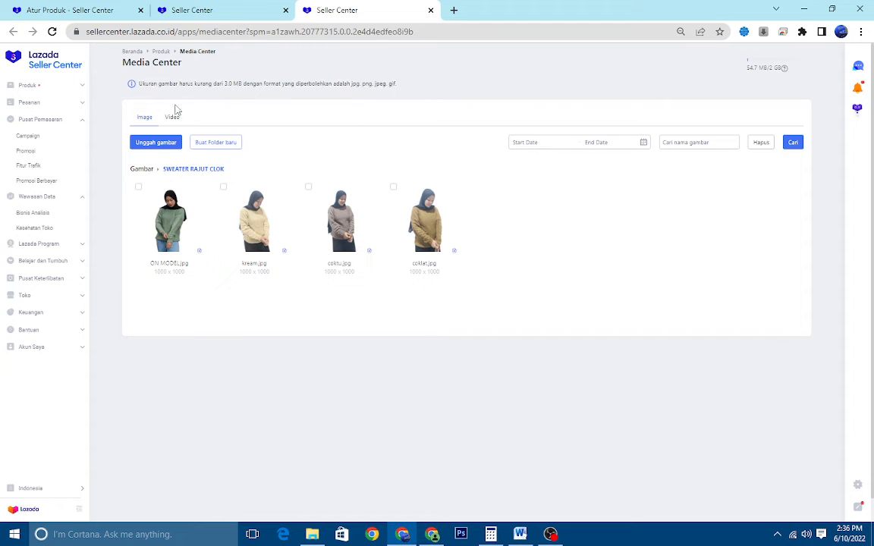
left_click(168, 52)
left_click(221, 7)
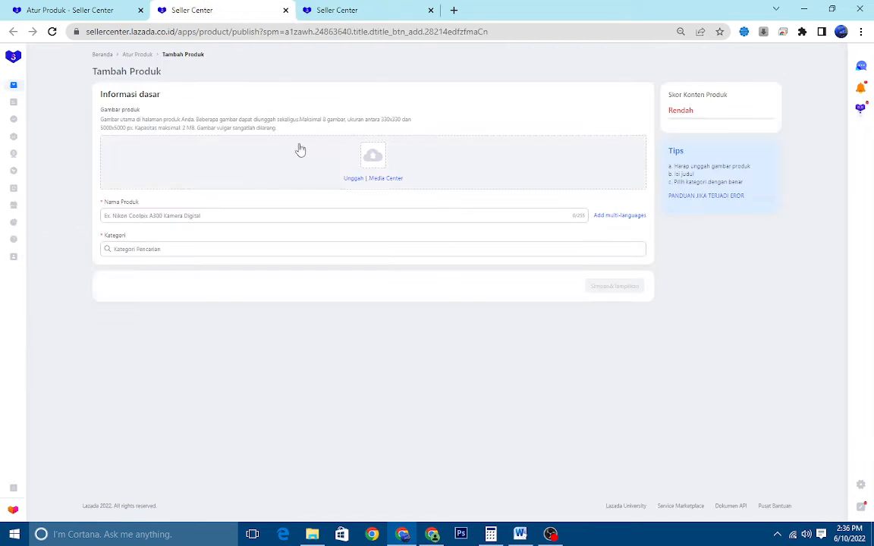
left_click(352, 179)
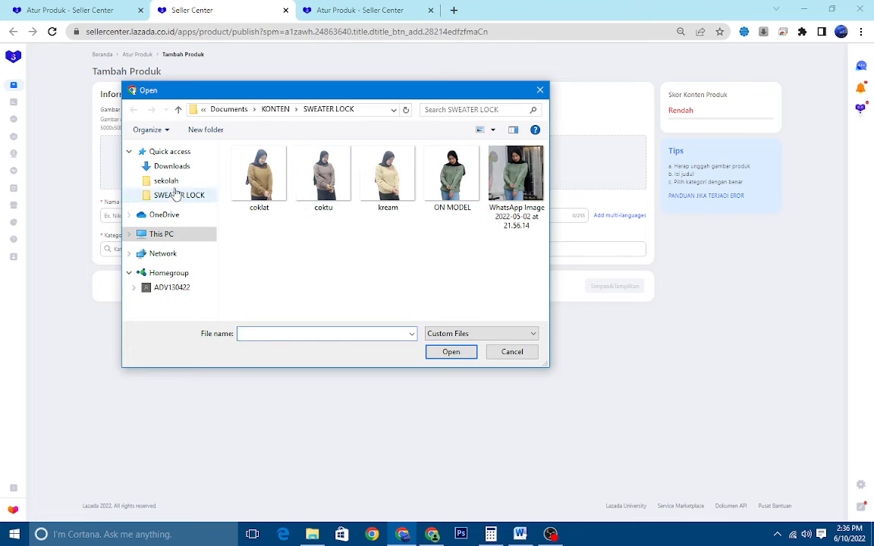
left_click(173, 233)
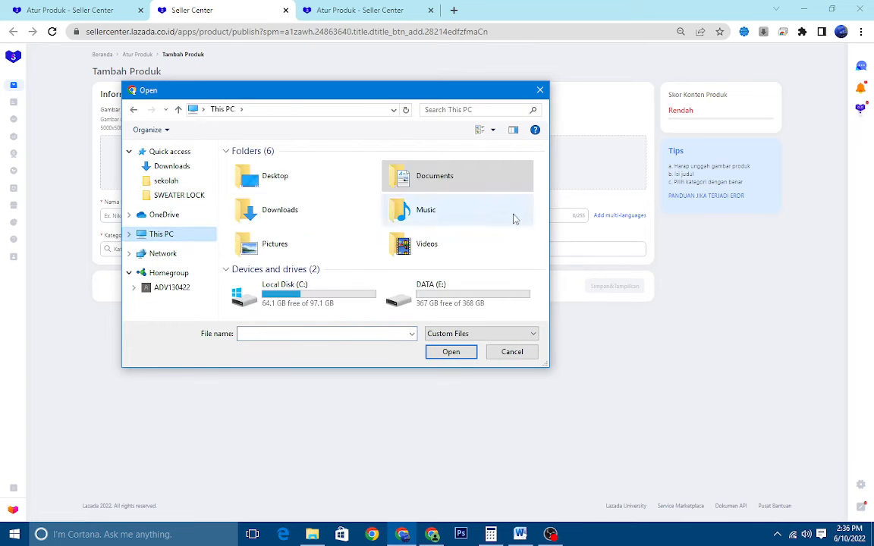
left_click(512, 352)
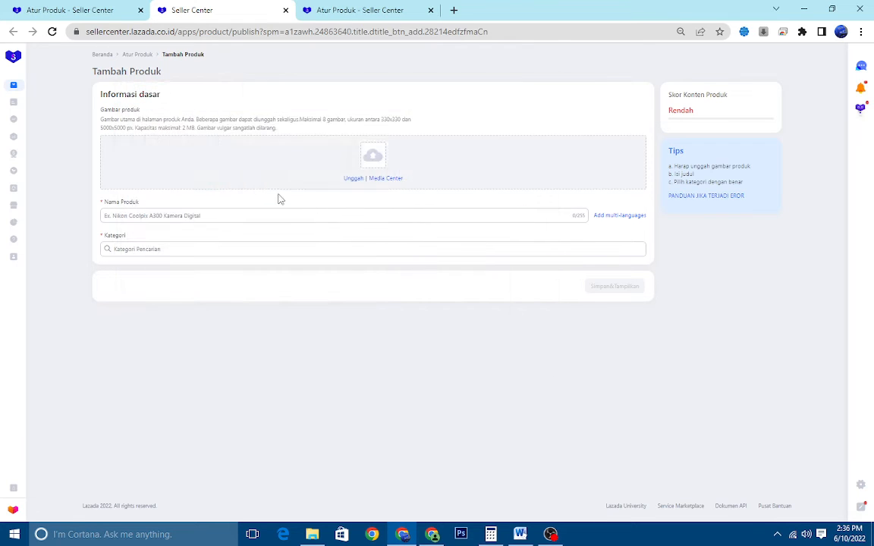
left_click(342, 7)
left_click(251, 7)
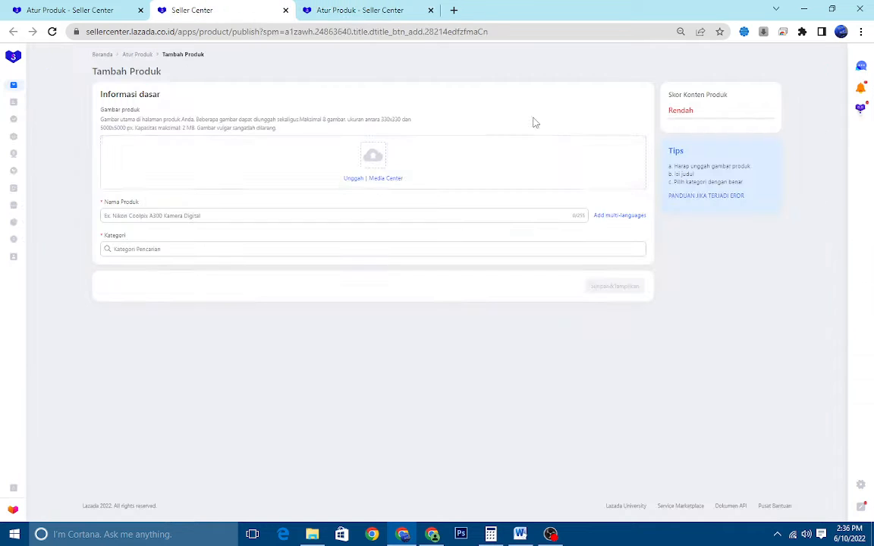
left_click(381, 179)
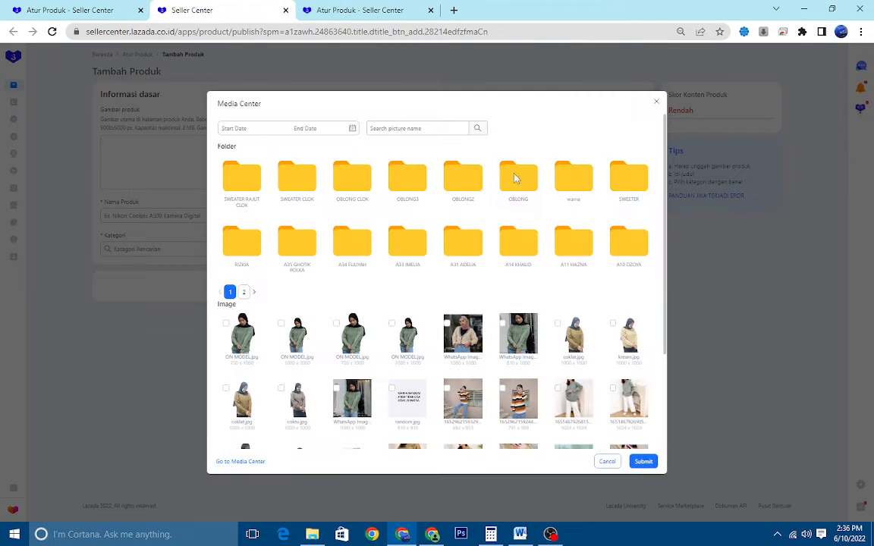
scroll(296, 175, "down", 2)
scroll(250, 186, "up", 2)
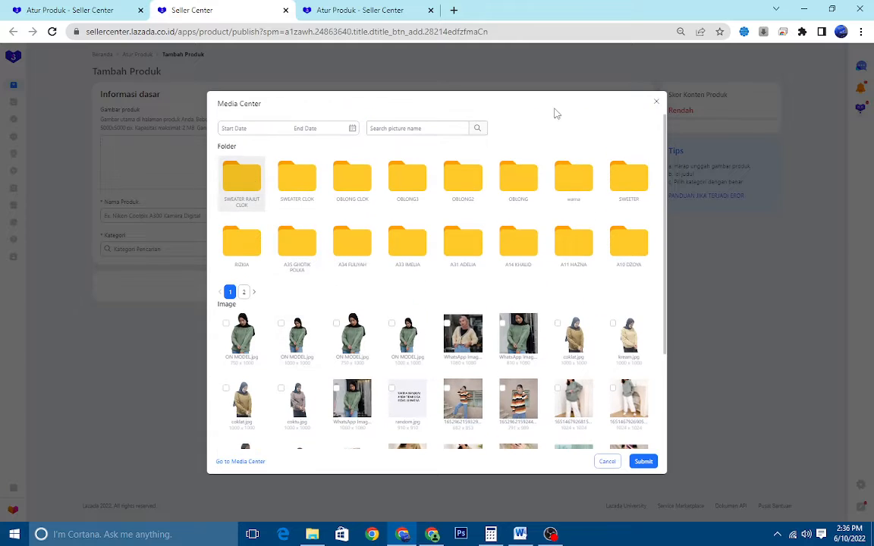
left_click(656, 103)
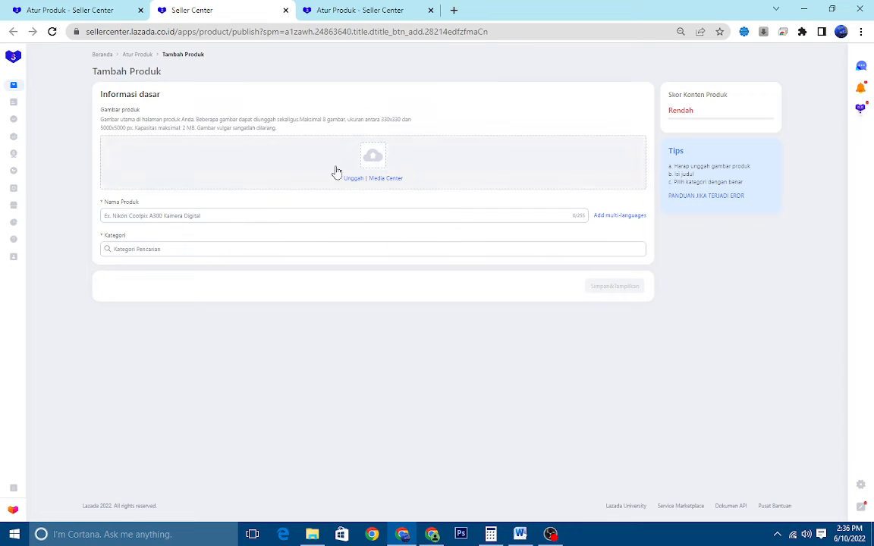
Add the images ON MODEL, kream, coktu and coklat from the SWEATER RAJUT CLOK media folder as the product images
left_click(385, 182)
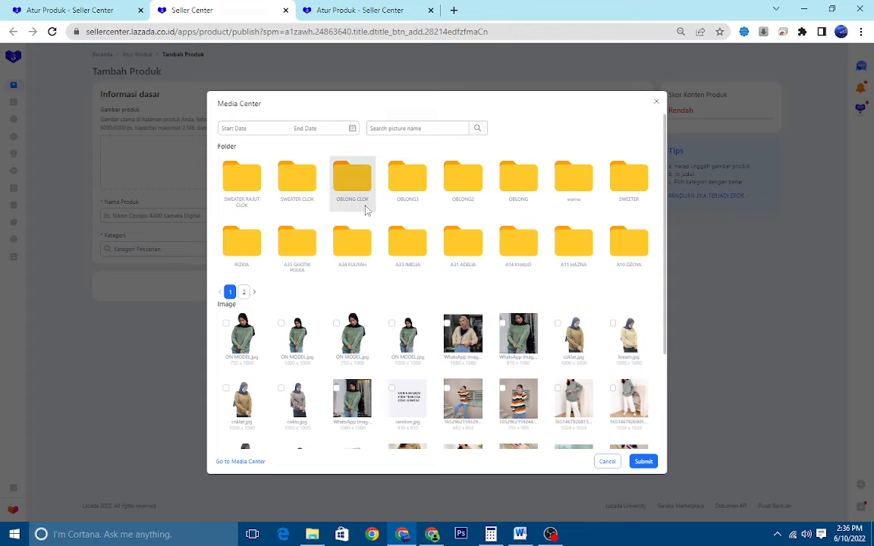
left_click(257, 191)
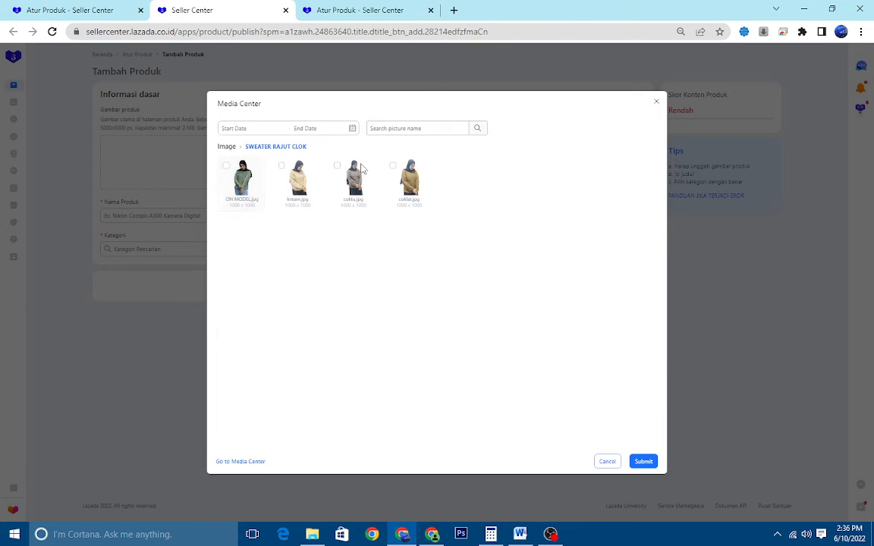
left_click(257, 177)
left_click(298, 148)
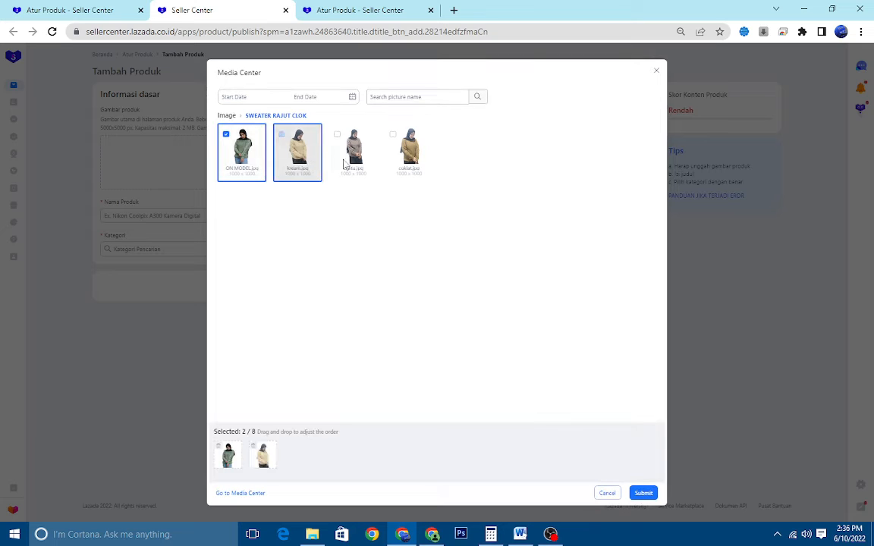
left_click(352, 148)
left_click(389, 138)
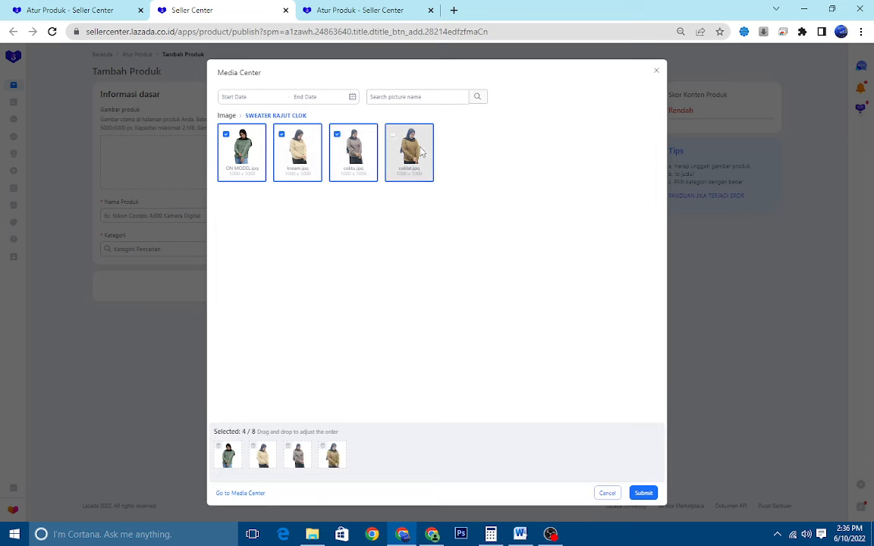
left_click(641, 494)
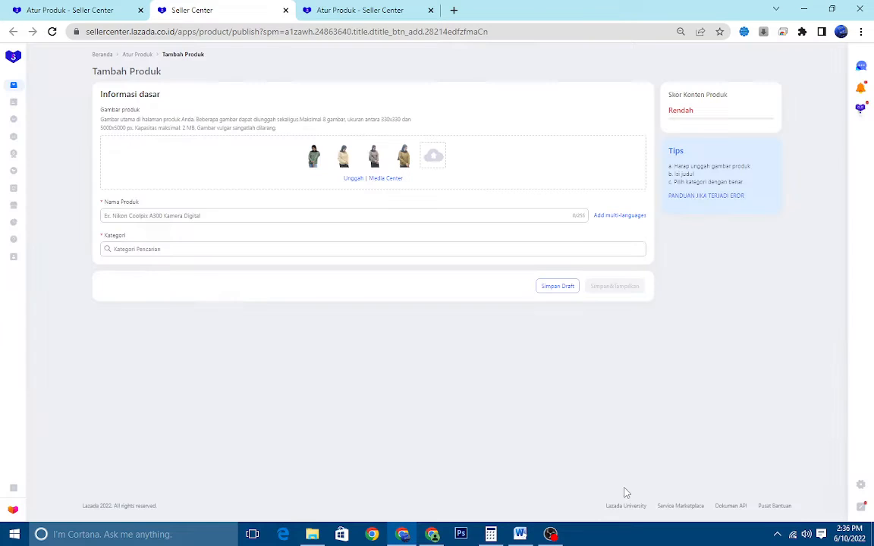
left_click(214, 218)
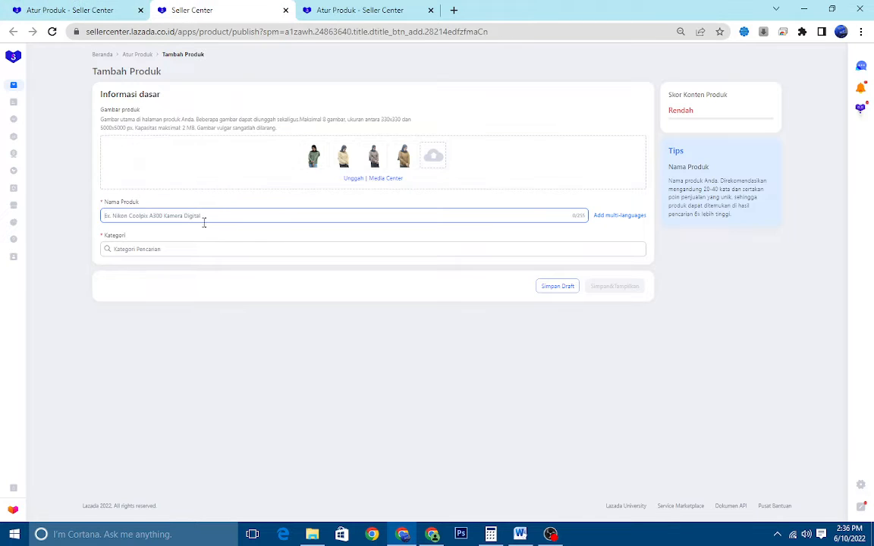
left_click(79, 6)
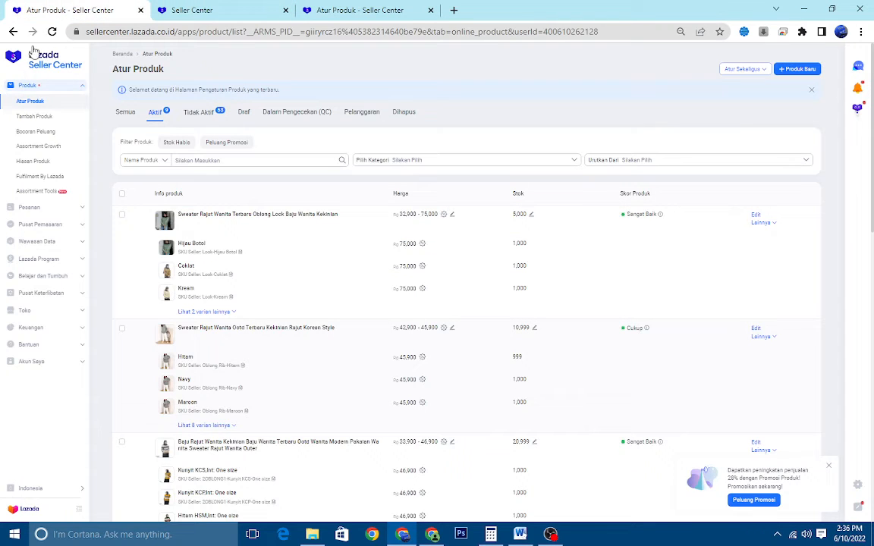
left_click(52, 31)
left_click(216, 11)
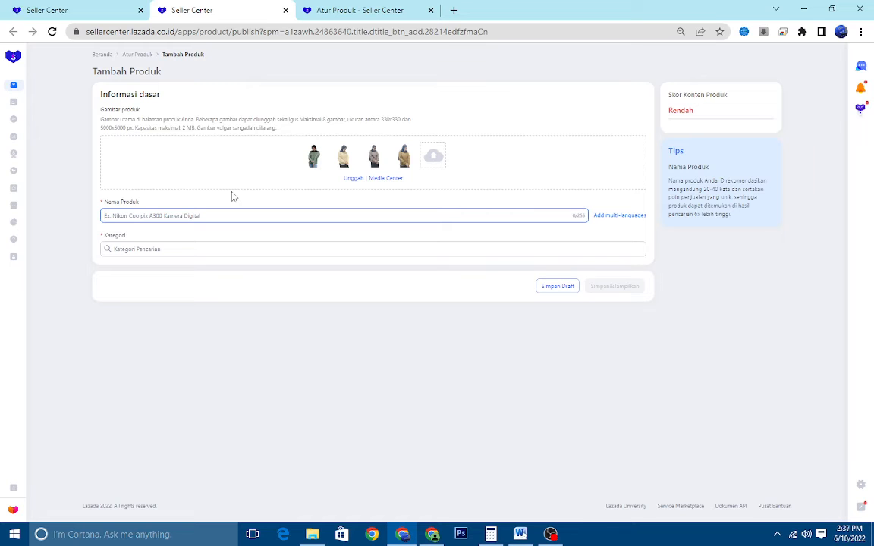
left_click(117, 8)
left_click(171, 7)
left_click(102, 6)
left_click(201, 7)
Consult the product naming guide in the Word document and start the product name with "Larisa Fashion Ootd"
left_click(521, 534)
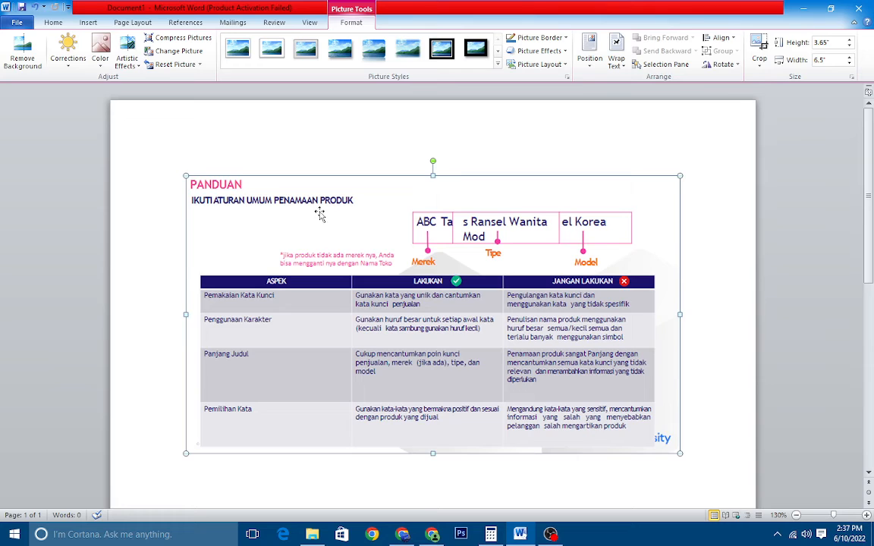
scroll(321, 216, "down", 1)
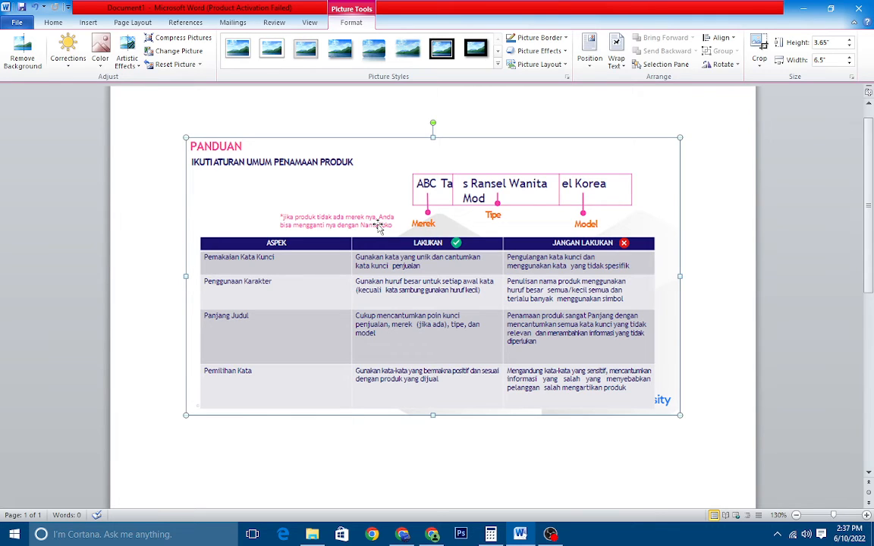
key("alt+Tab")
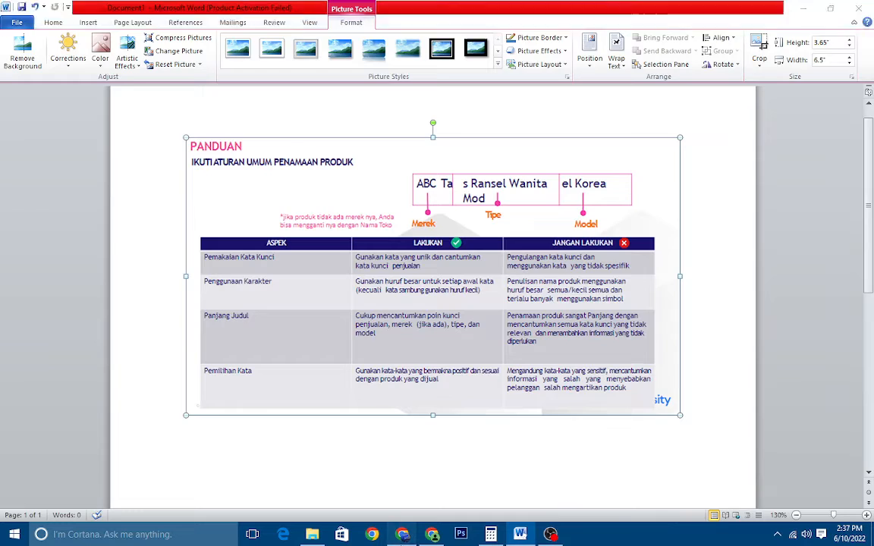
type("J")
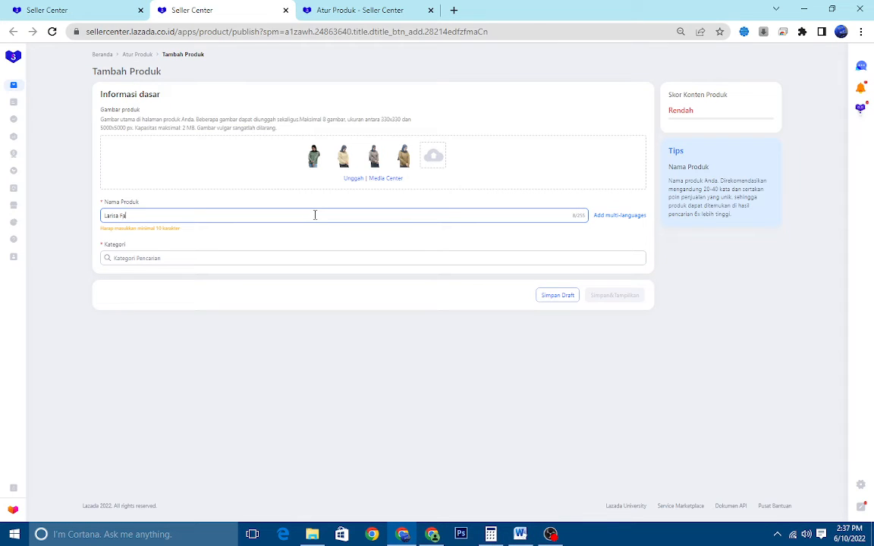
type("arisa Fashion O")
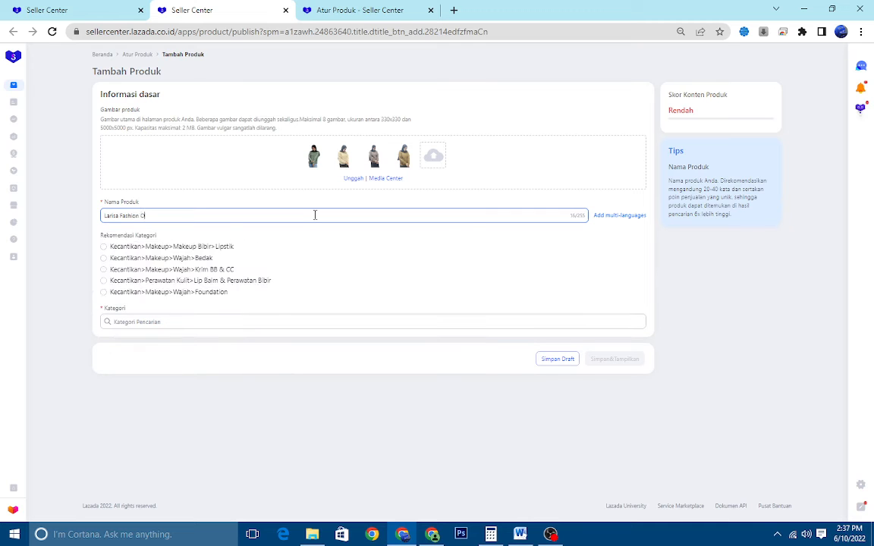
type("cto")
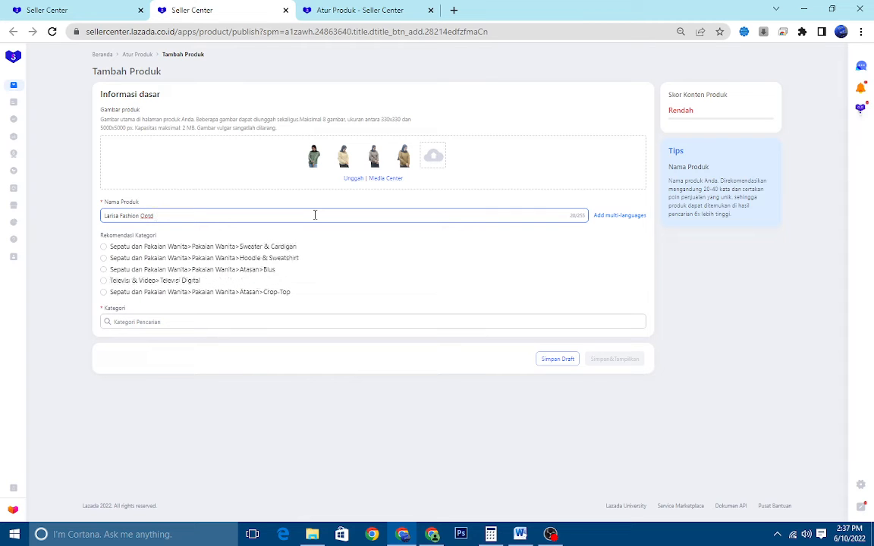
Recheck the type part of the Word naming guide and append "Sweater Rajut Wanita" to the product name
left_click(520, 534)
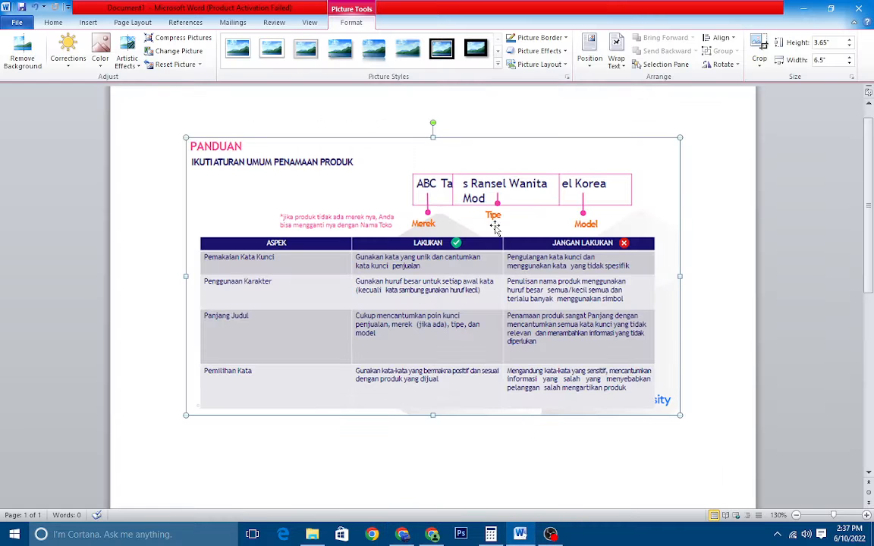
left_click(402, 535)
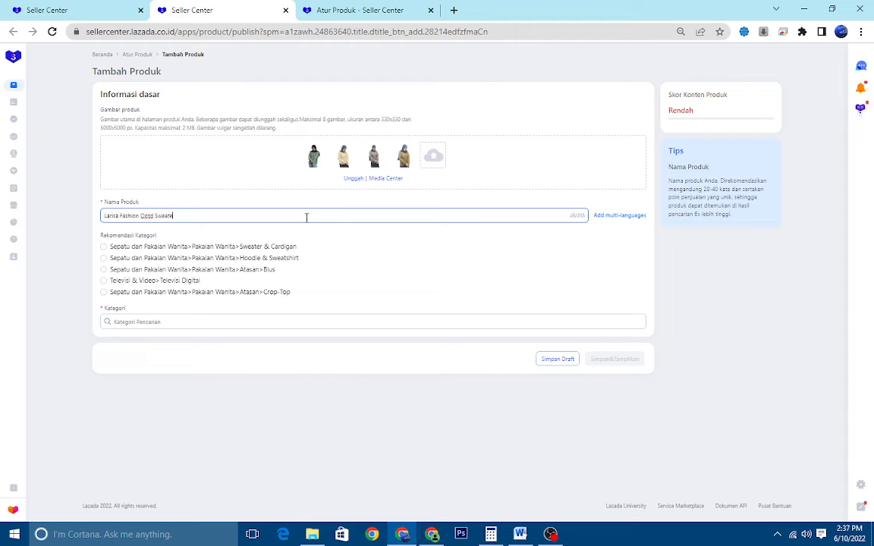
type("Rajut Wanita")
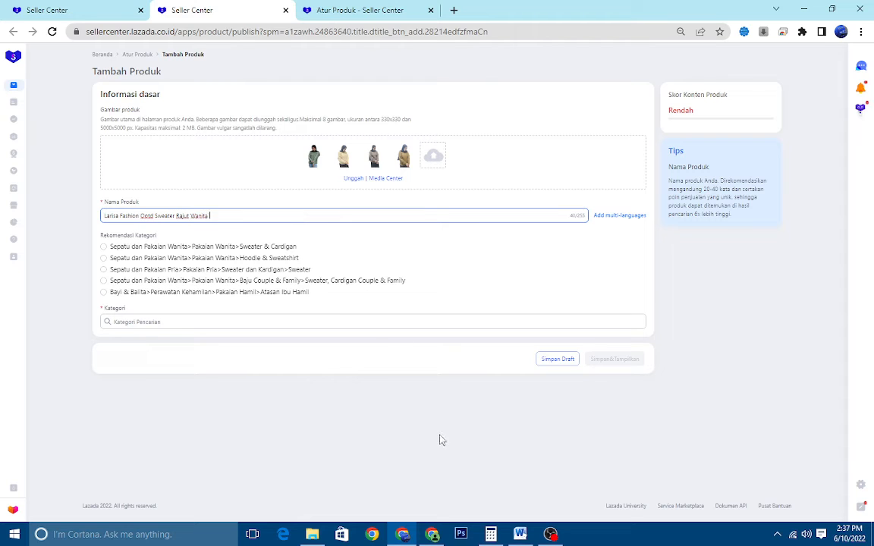
left_click(152, 217)
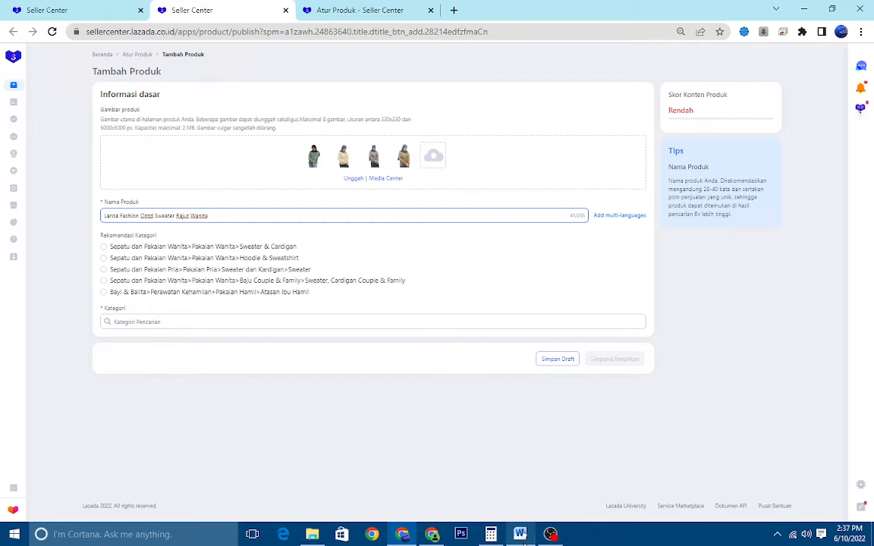
Check the naming guide and preview the first product image, and append "Oblong" to the product name
key("alt+Tab")
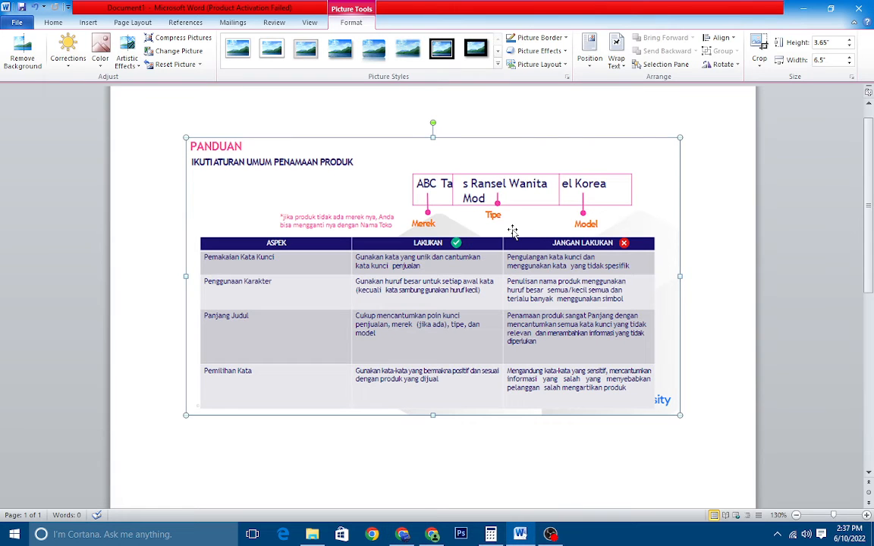
left_click(402, 534)
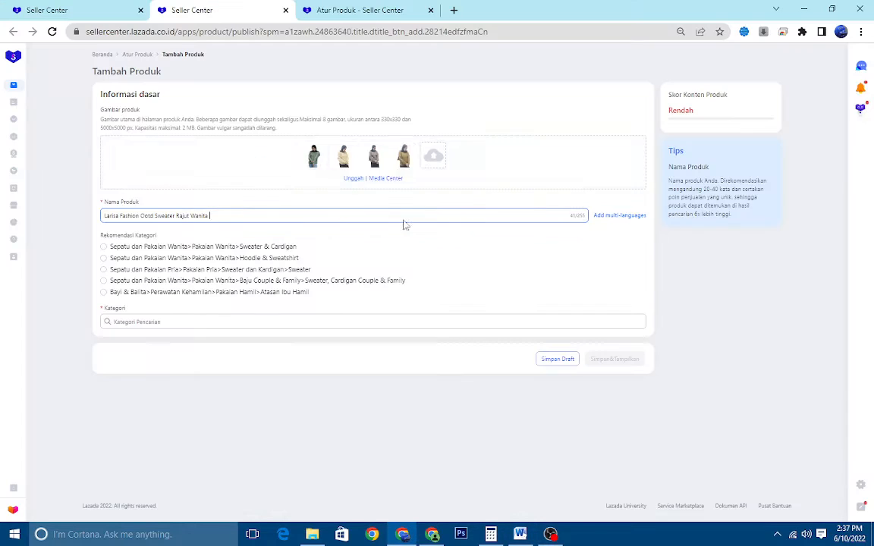
left_click(308, 157)
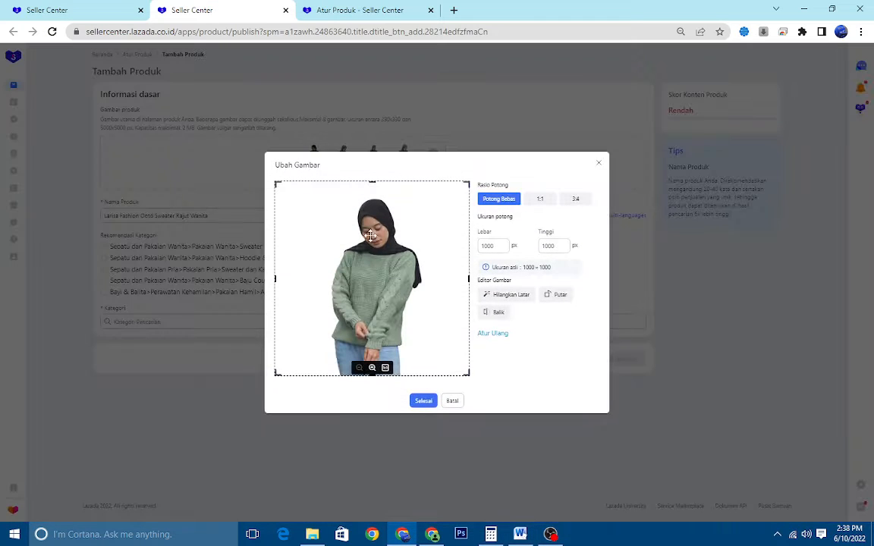
left_click(452, 400)
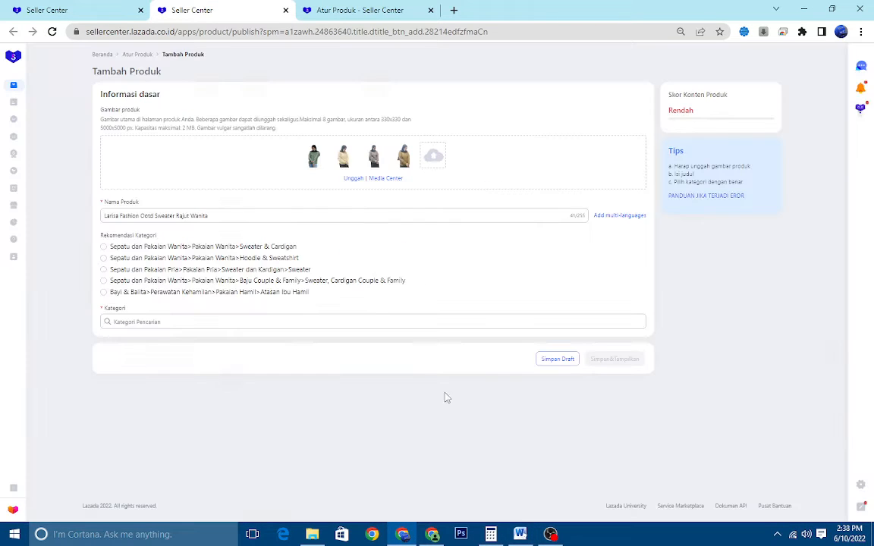
left_click(342, 214)
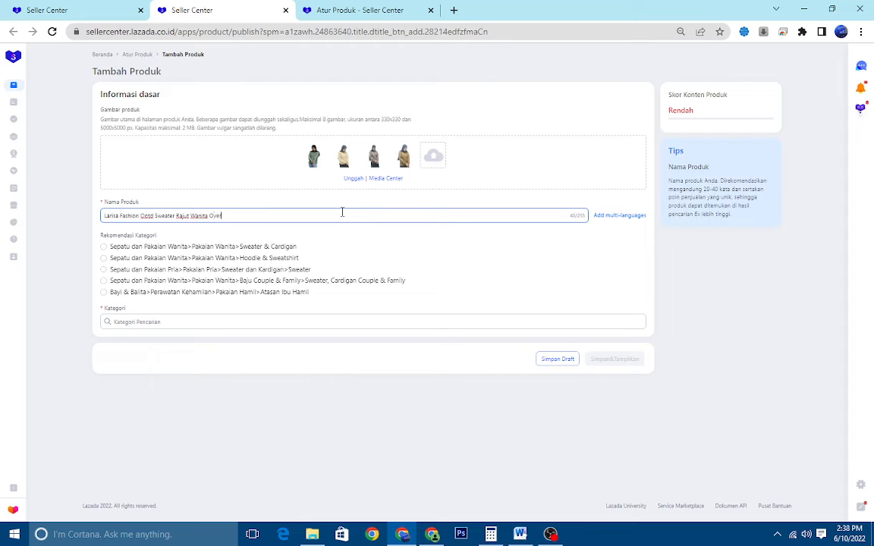
key("BackSpace")
key("BackSpace")
Preview the first product image again and complete the product name with "Klok"
left_click(310, 157)
left_click(451, 400)
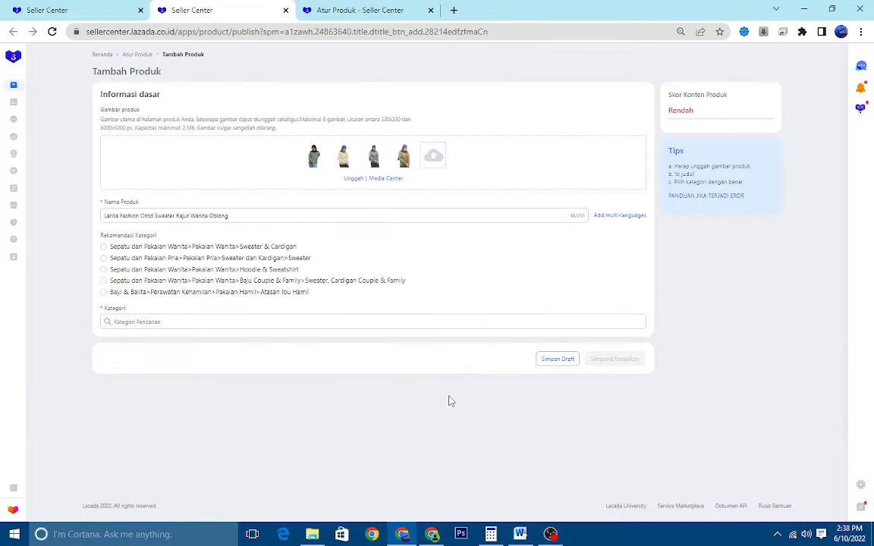
left_click(329, 217)
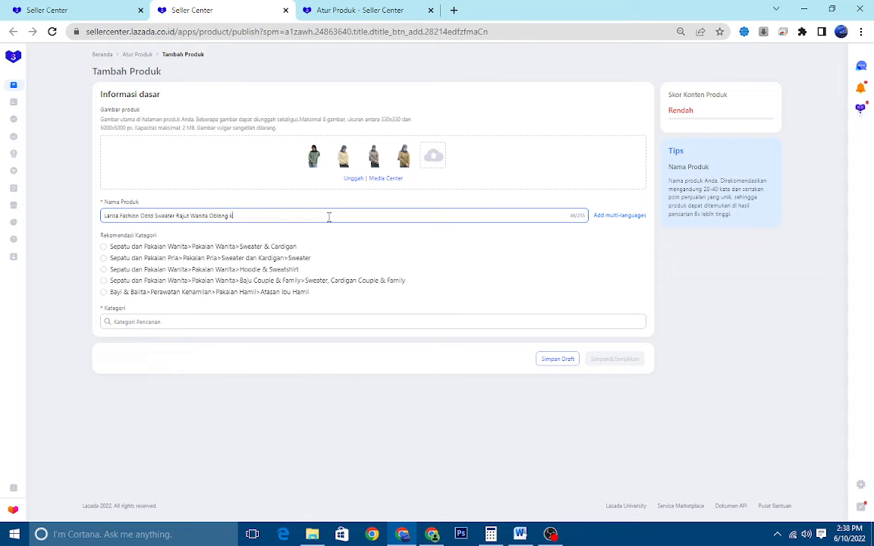
type("s")
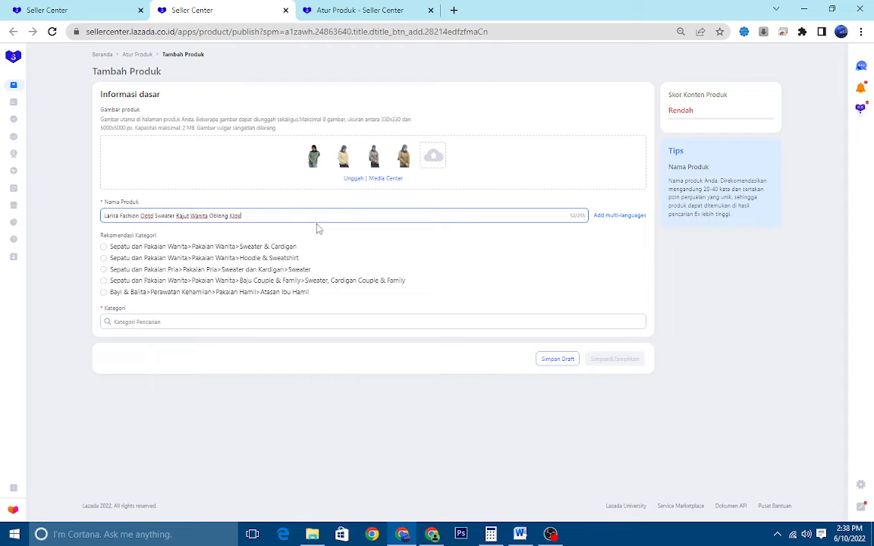
type("-")
Review the Word naming guide and assign the recommended category Sepatu dan Pakaian Wanita > Pakaian Wanita > Sweater & Cardigan
left_click(520, 535)
left_click(404, 534)
left_click(286, 248)
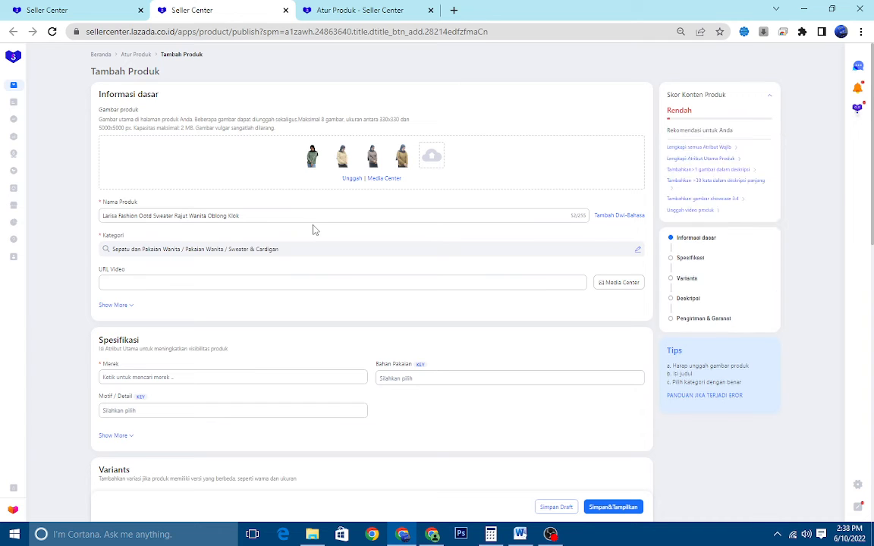
Examine the product video options in the Media Center and its video management page, and return to the form without choosing a video
scroll(341, 242, "down", 2)
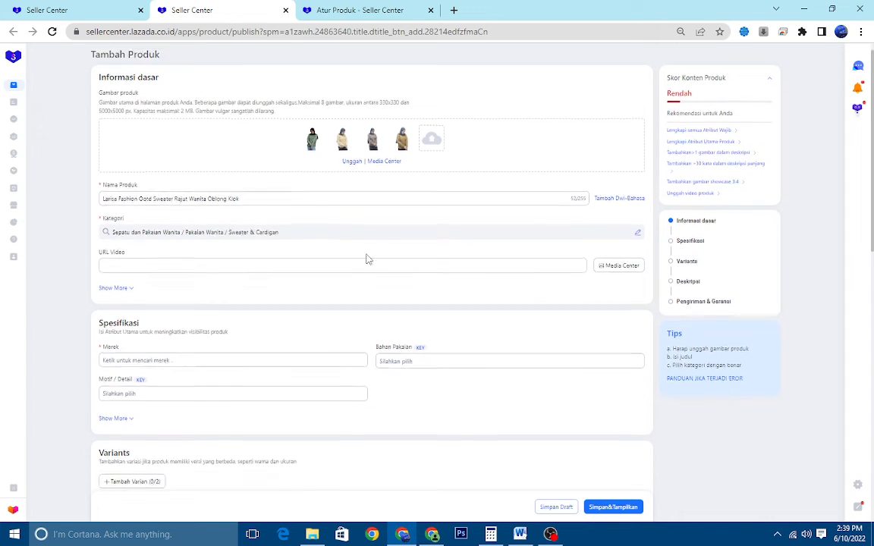
left_click(220, 143)
scroll(341, 182, "up", 2)
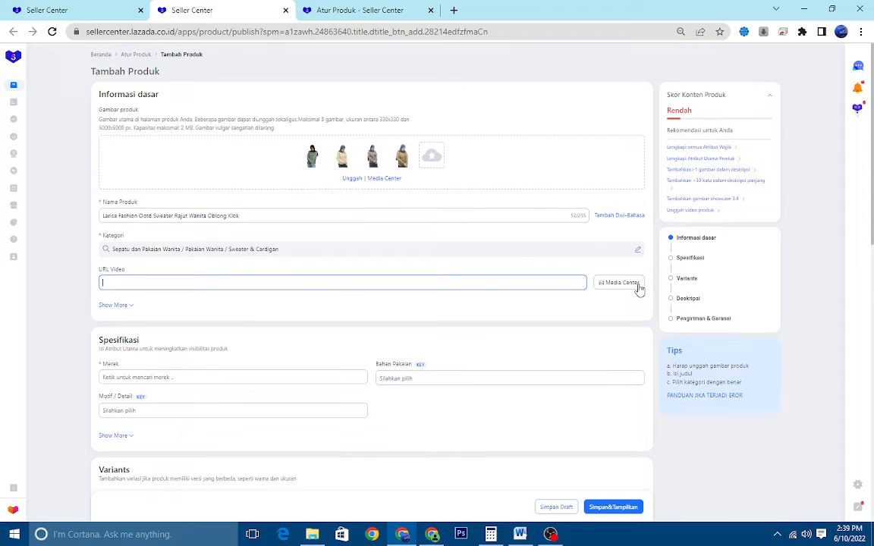
left_click(633, 281)
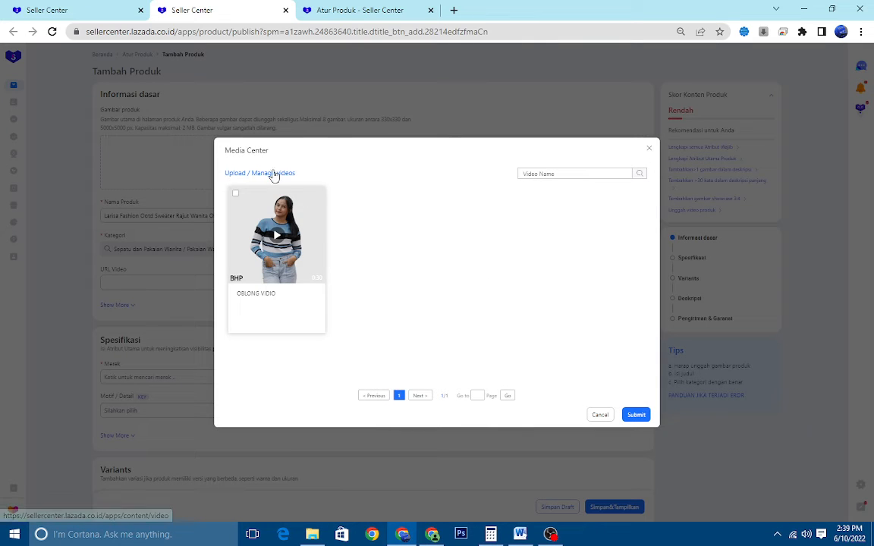
left_click(262, 173)
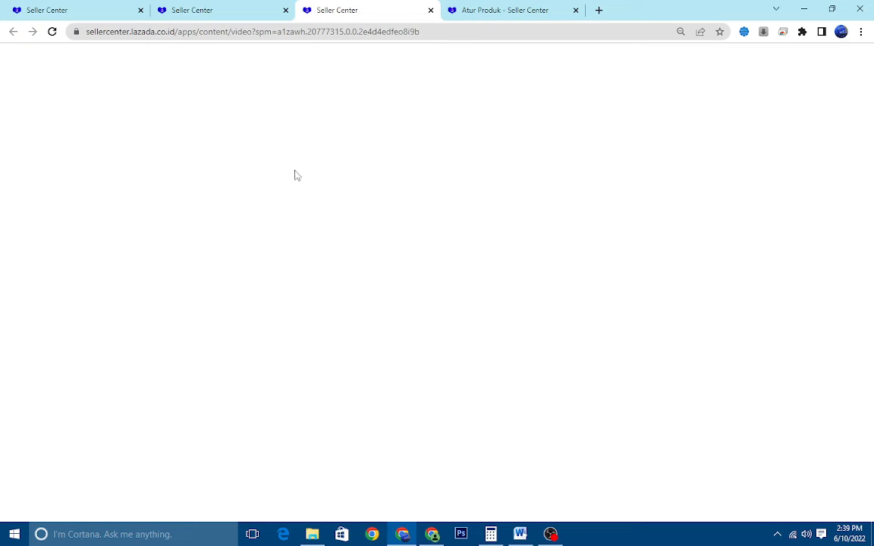
left_click(218, 7)
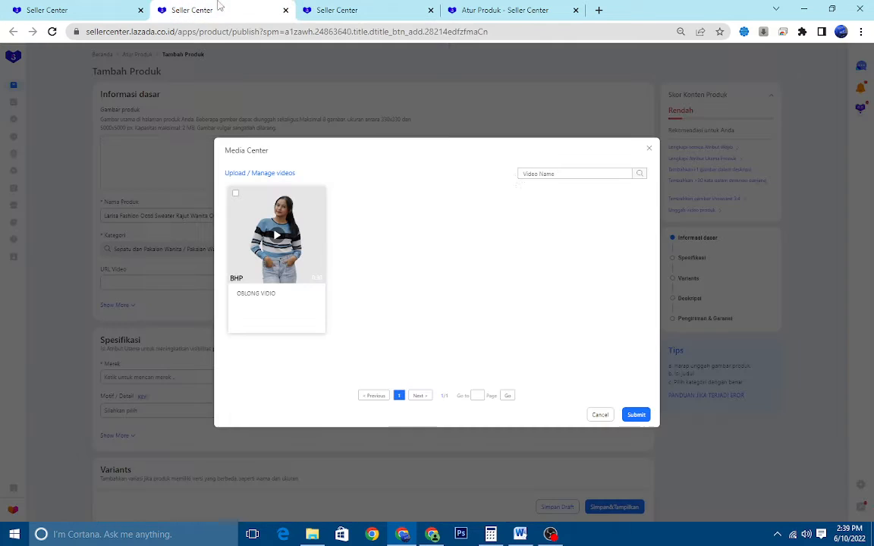
left_click(649, 148)
Expand the extra fields of the basic information section to reveal the 1:1 and 3:4 showcase image slots
scroll(191, 182, "down", 3)
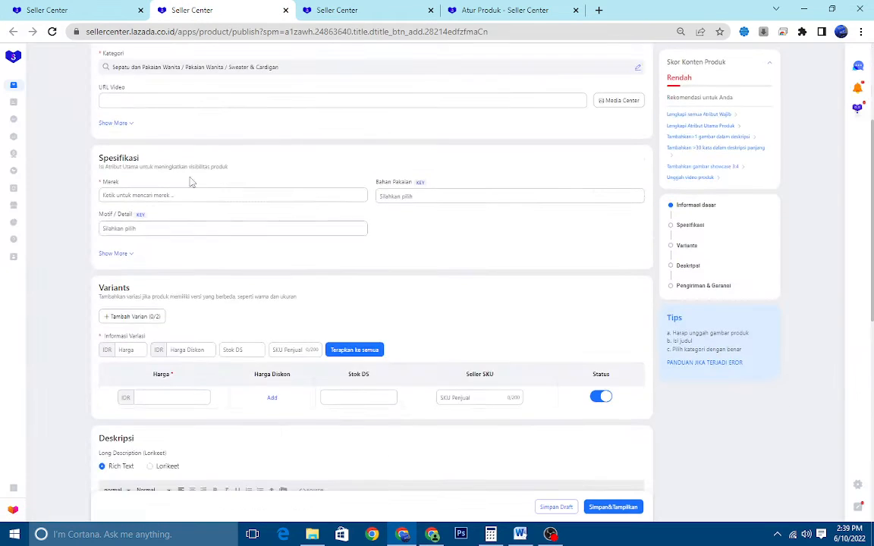
scroll(197, 159, "up", 1)
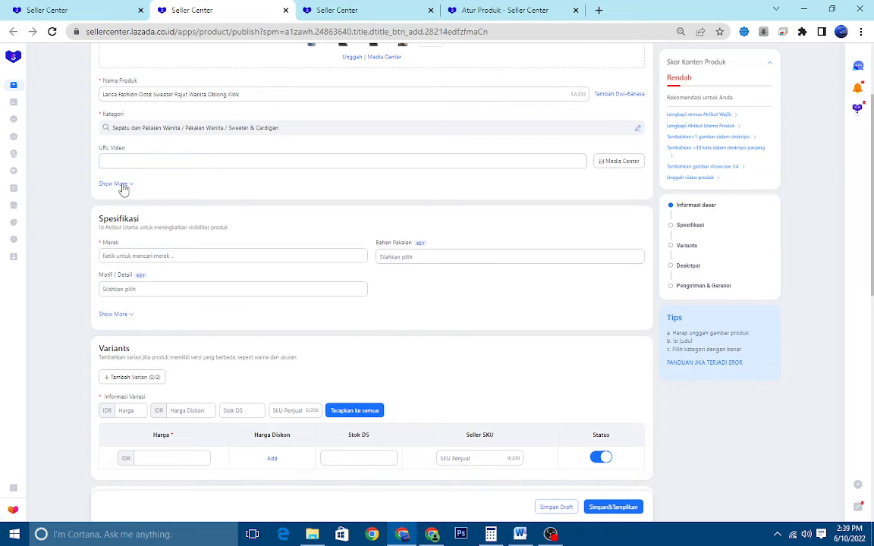
left_click(116, 184)
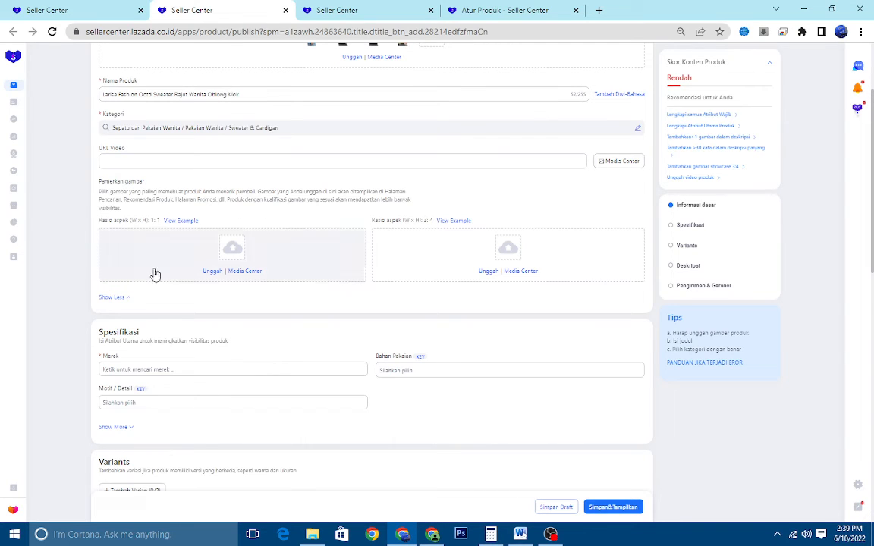
left_click(120, 297)
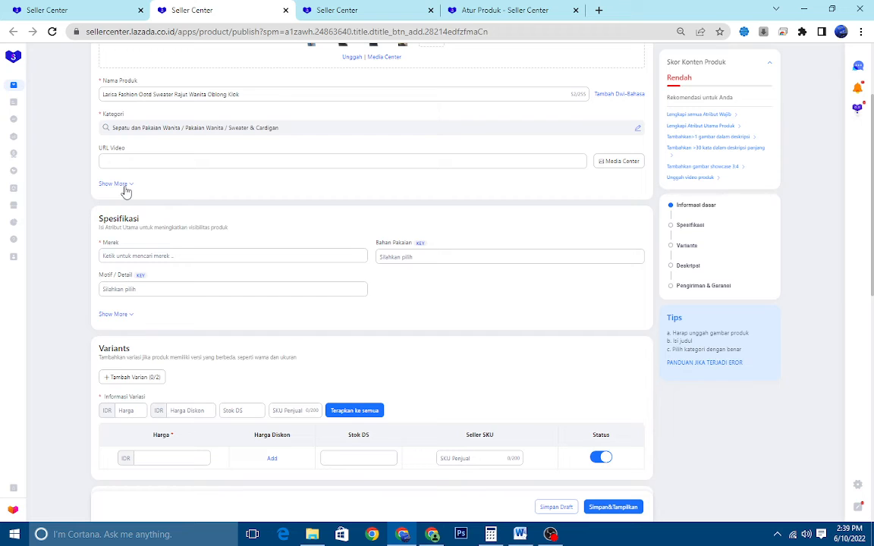
left_click(124, 187)
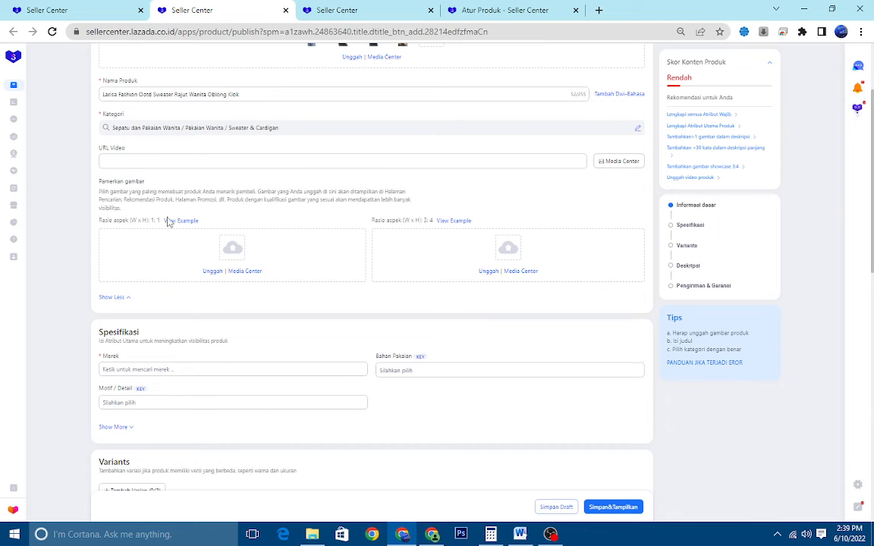
left_click(120, 297)
left_click(106, 184)
scroll(179, 191, "up", 1)
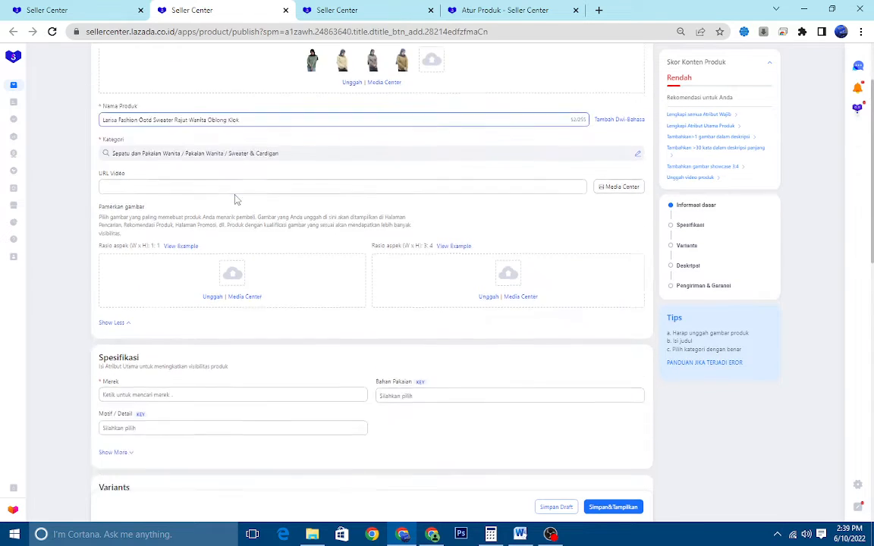
Upload the ON MODEL image from the SWEATER LOCK folder as the 1:1 showcase image
scroll(167, 182, "down", 2)
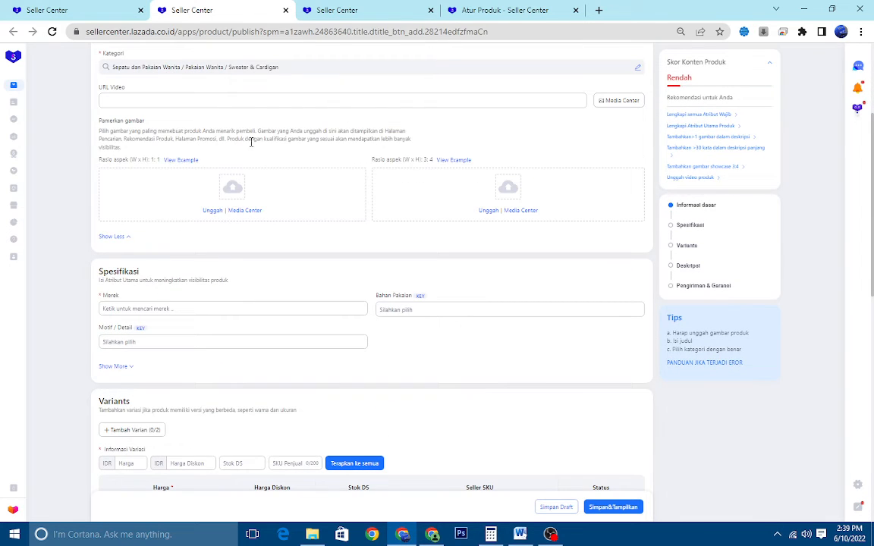
scroll(252, 142, "up", 3)
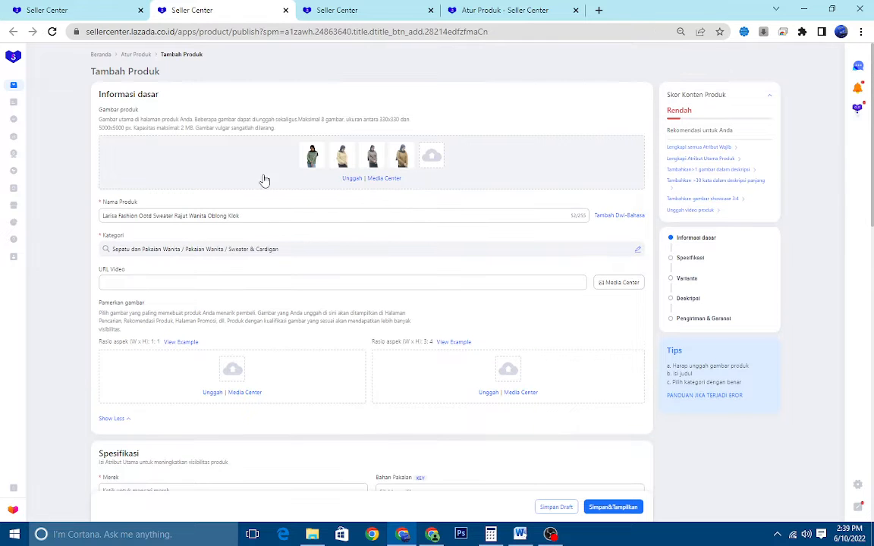
scroll(258, 181, "down", 2)
left_click(211, 271)
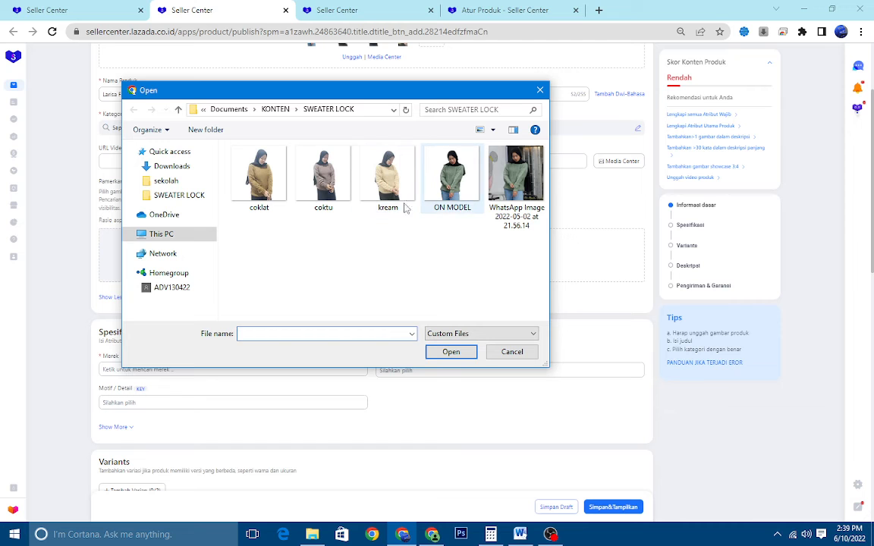
double_click(449, 189)
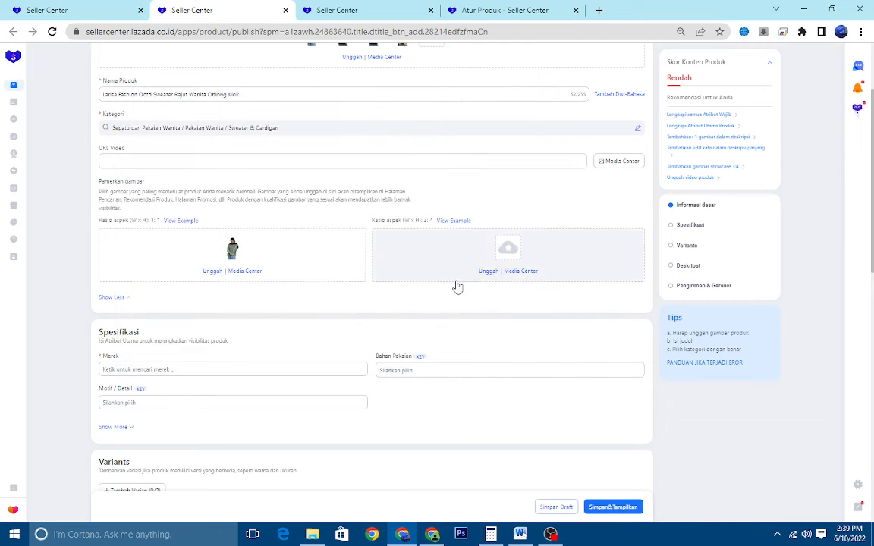
Upload the ON MODEL image as the 3:4 showcase image, accepting the 750 x 1000 px crop
left_click(499, 277)
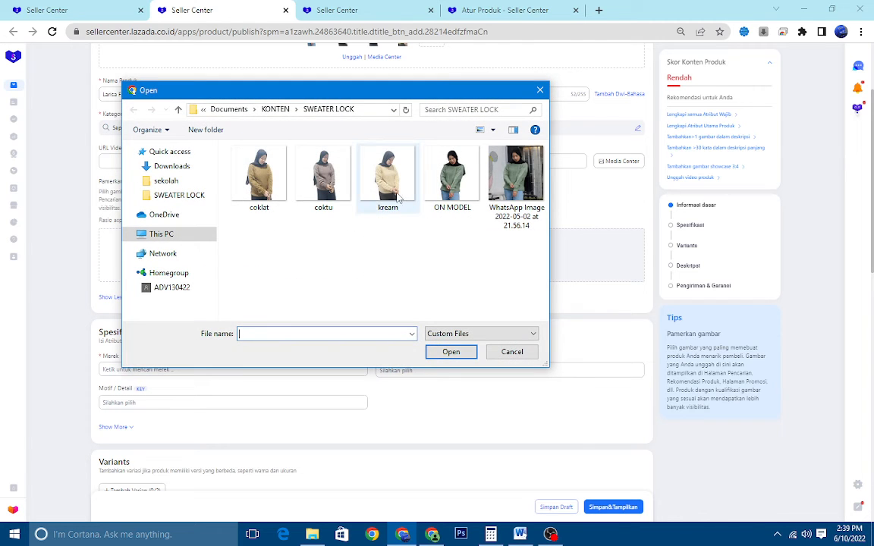
double_click(450, 179)
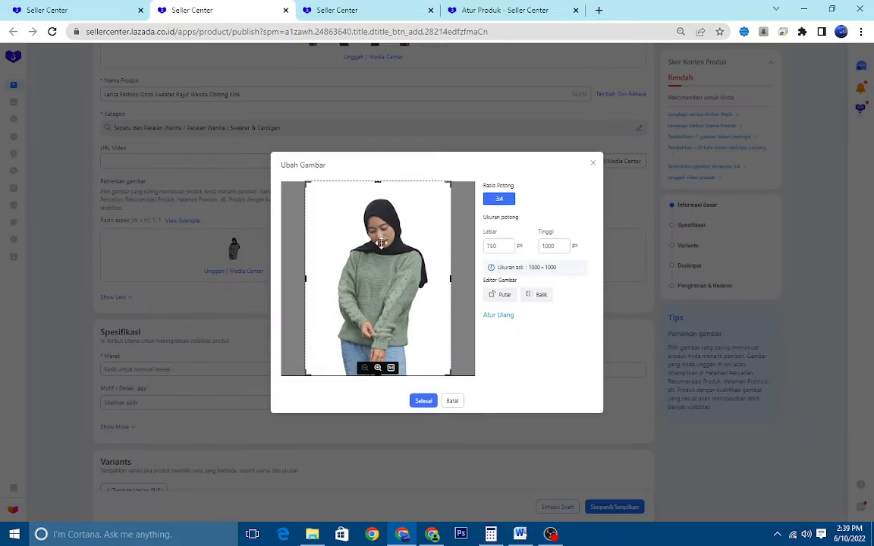
left_click(423, 400)
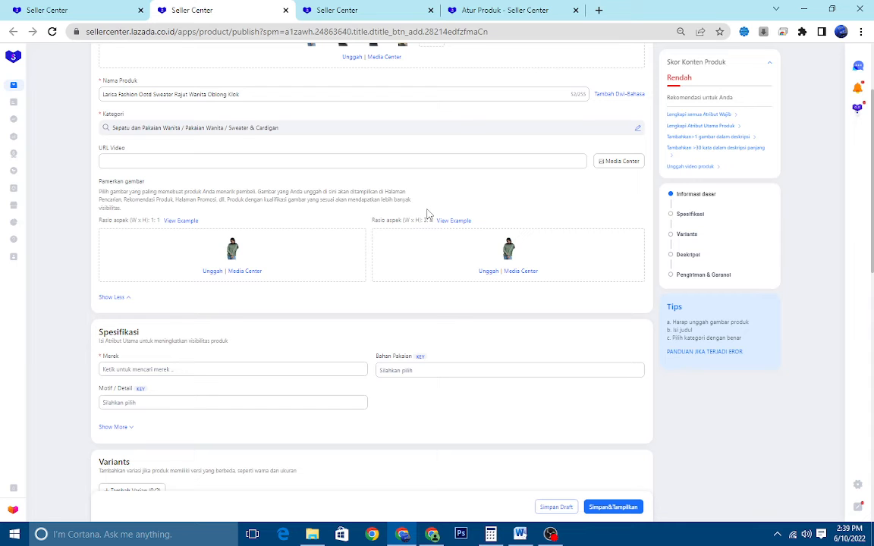
scroll(379, 213, "down", 3)
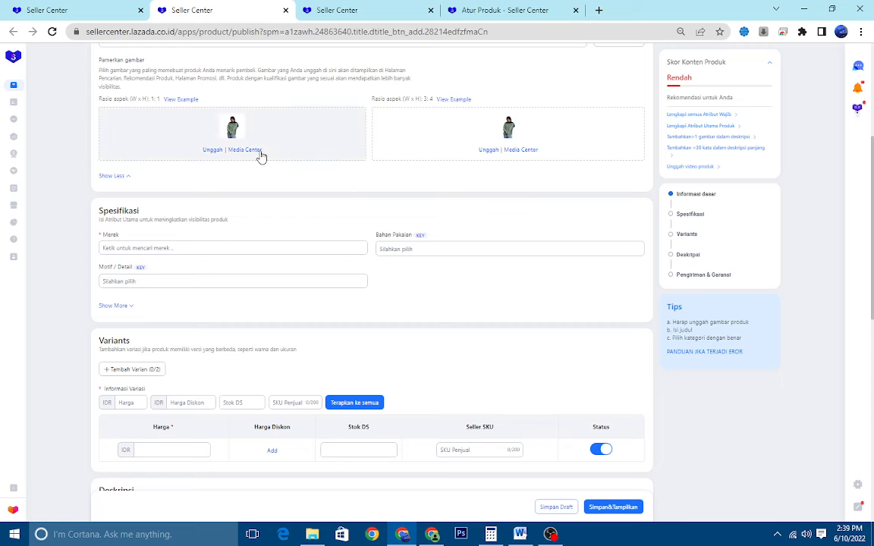
scroll(201, 125, "up", 3)
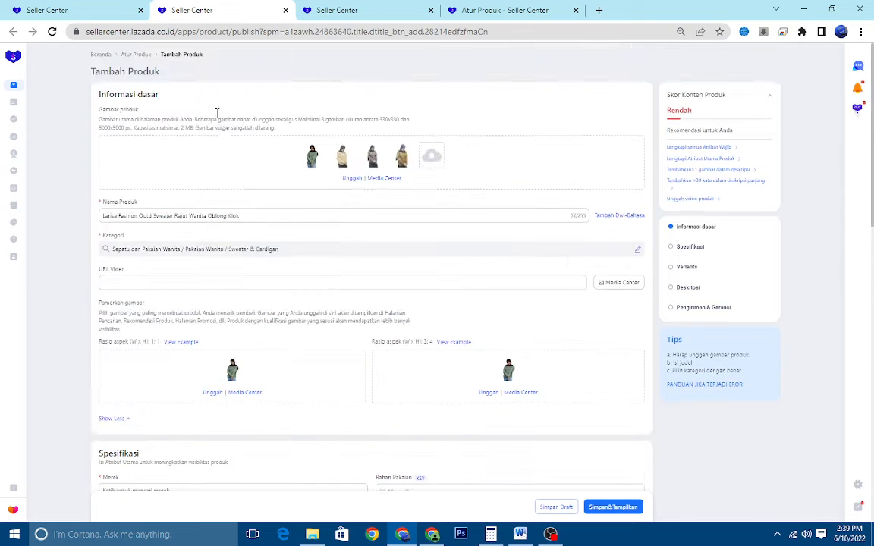
Set the product's brand to No Brand and its Motif / Detail to Plain in the specifications
scroll(231, 146, "down", 4)
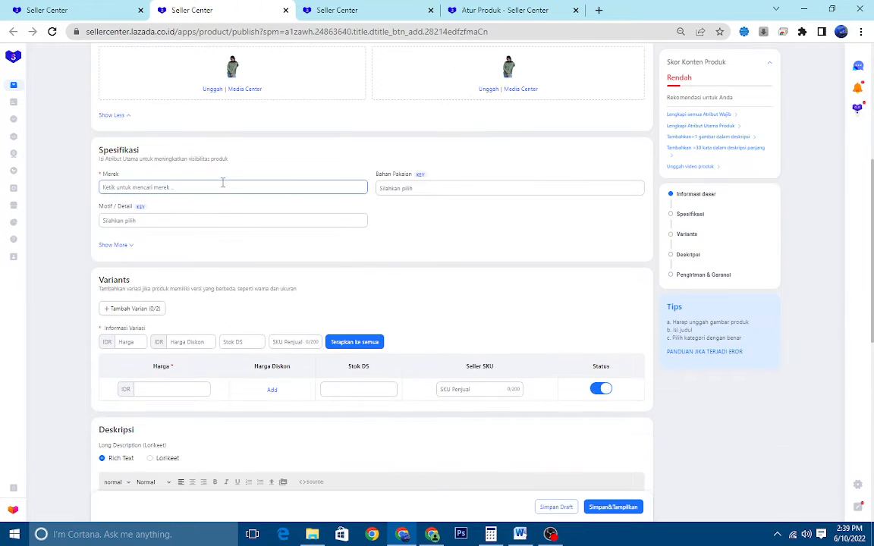
left_click(176, 188)
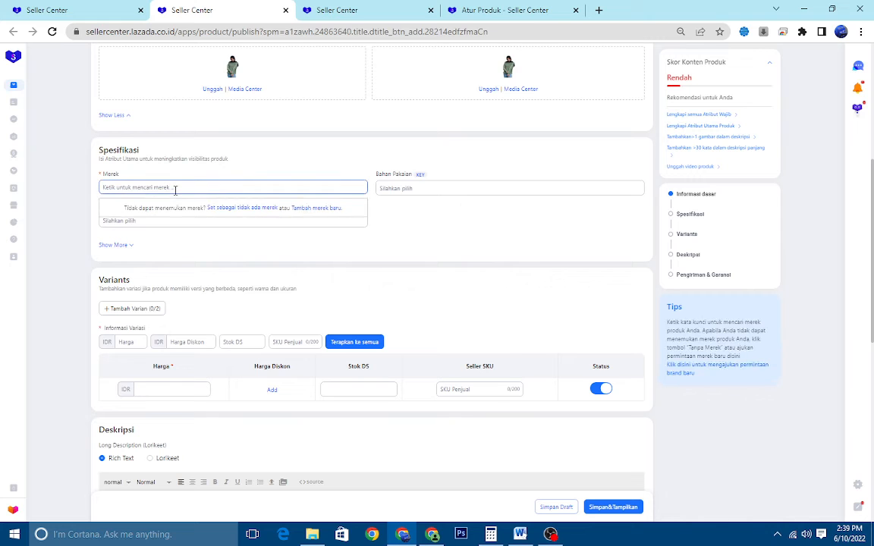
left_click(242, 207)
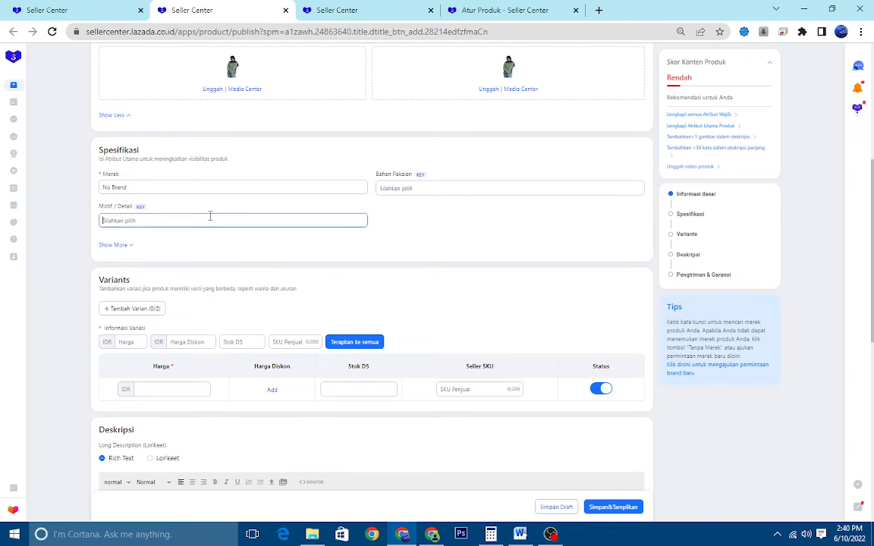
left_click(211, 218)
scroll(175, 278, "down", 3)
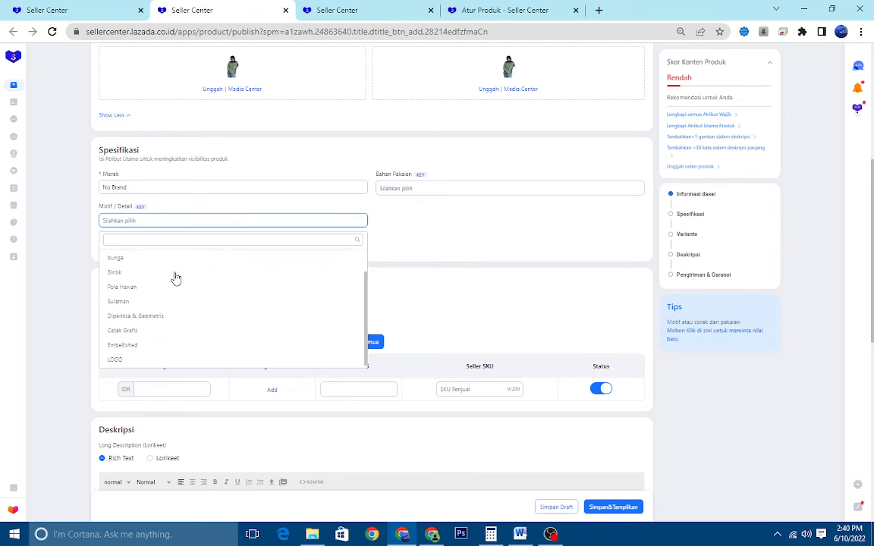
scroll(164, 281, "up", 3)
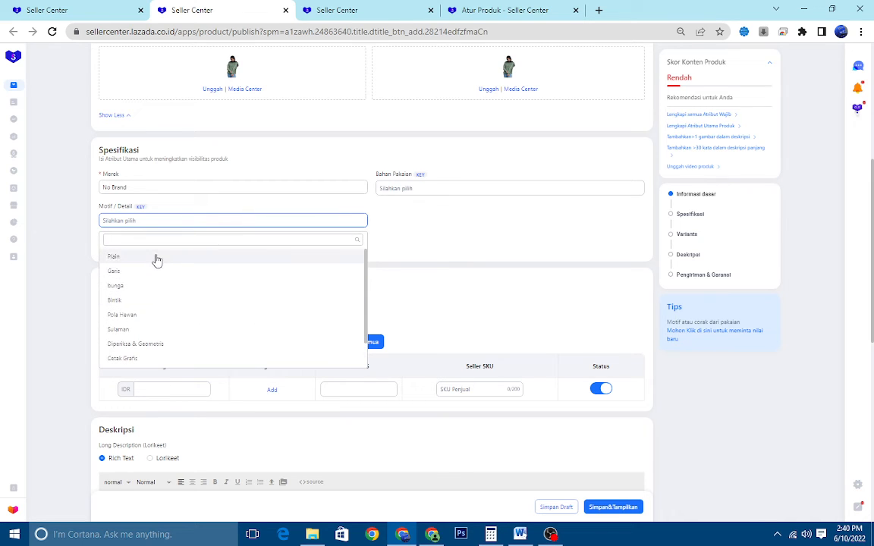
left_click(157, 258)
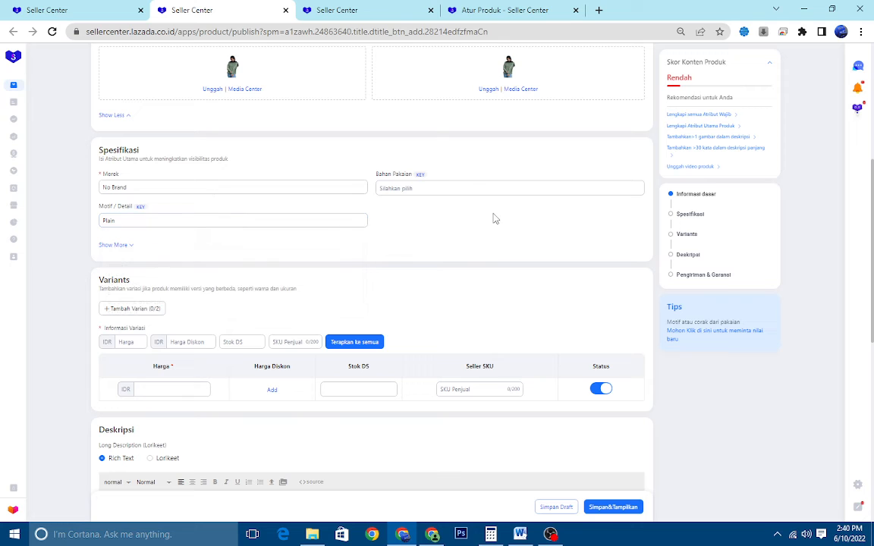
Choose KNITS as the clothing material (Bahan Pakaian)
left_click(470, 189)
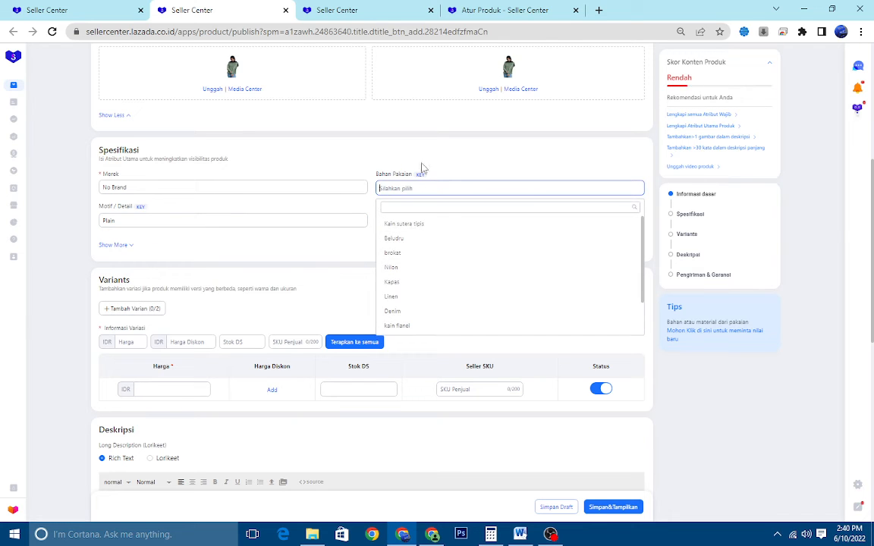
scroll(426, 272, "down", 3)
scroll(423, 266, "down", 5)
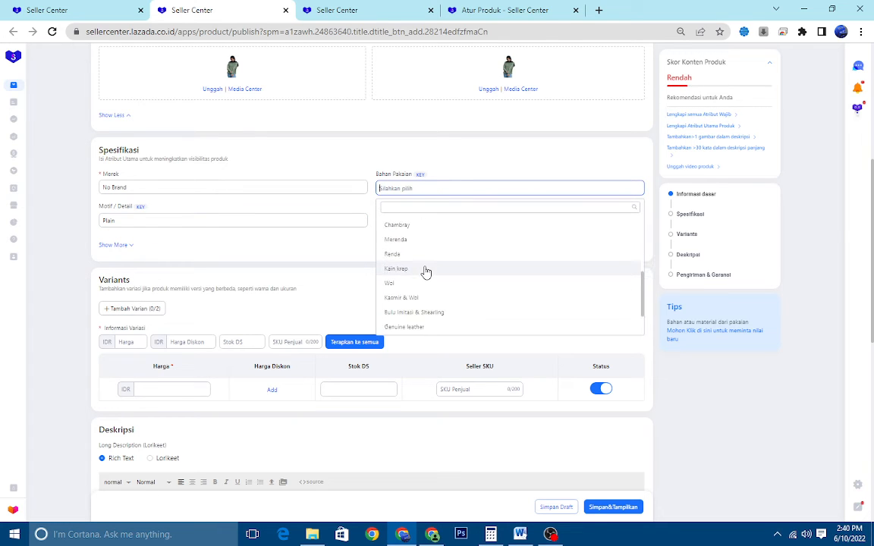
left_click(393, 283)
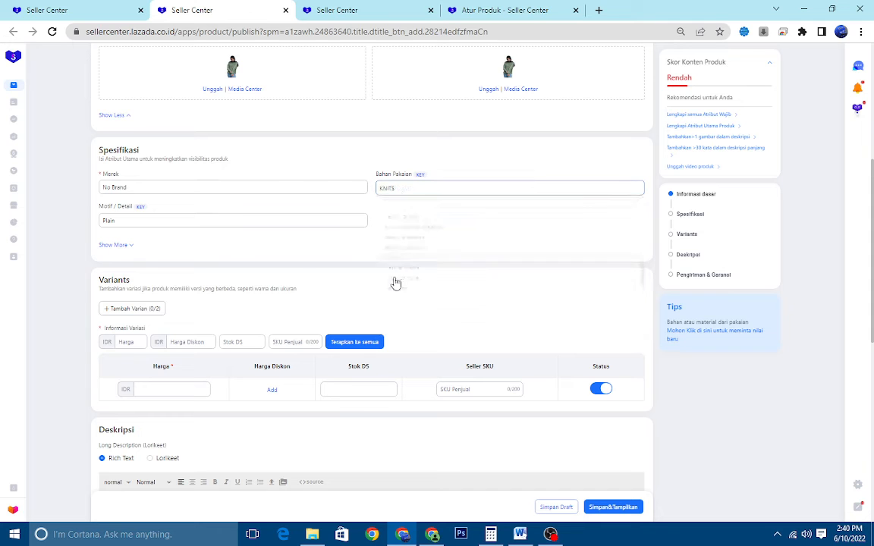
Expand the additional specification fields and set Model Hoodie to Menarik
left_click(118, 246)
scroll(195, 209, "down", 2)
left_click(162, 135)
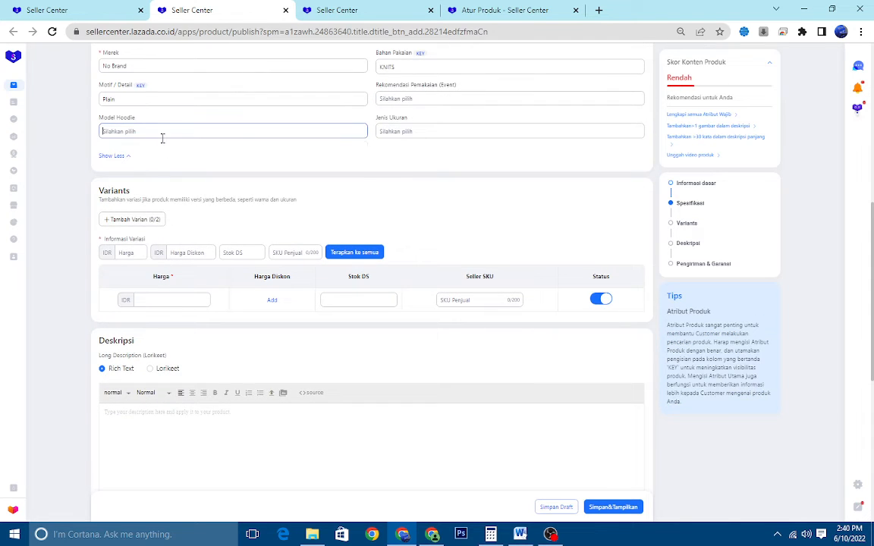
scroll(187, 147, "up", 2)
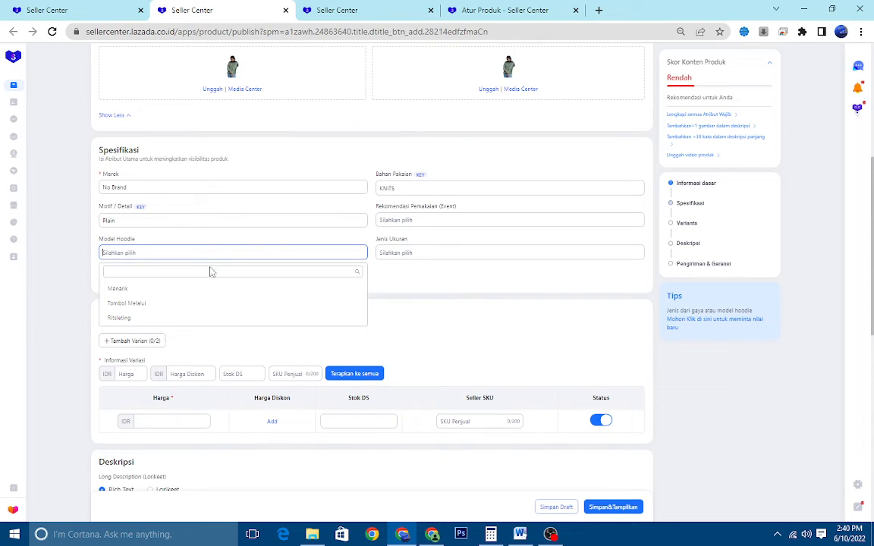
left_click(165, 272)
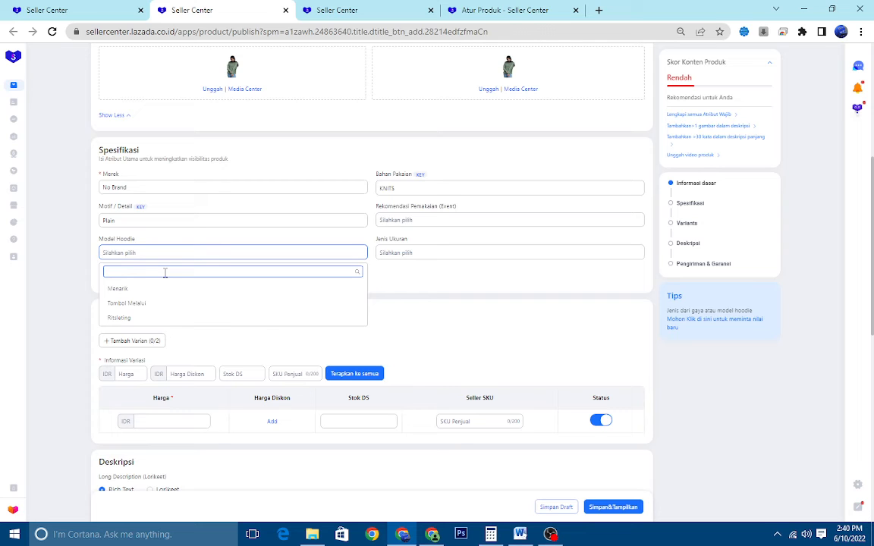
left_click(161, 292)
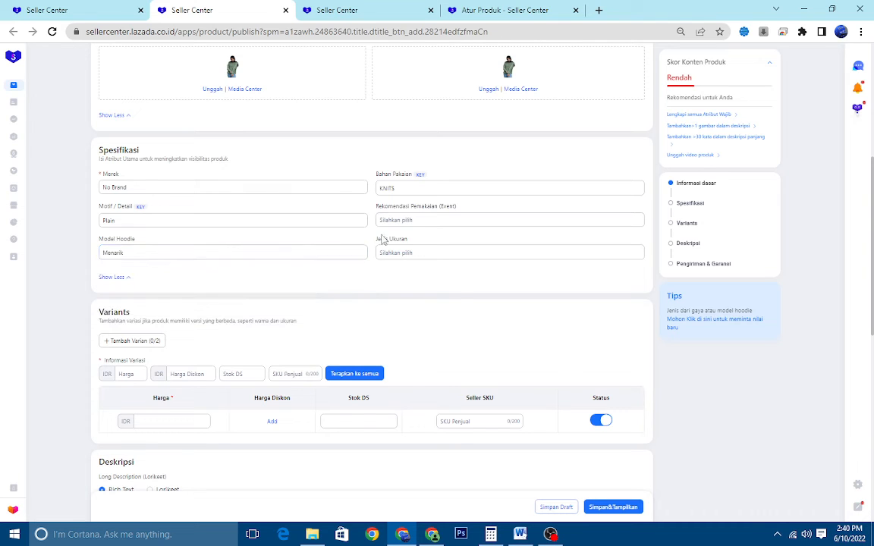
Set the recommended wearing event to Kausal and the size type (Jenis Ukuran) to Reguler
left_click(412, 220)
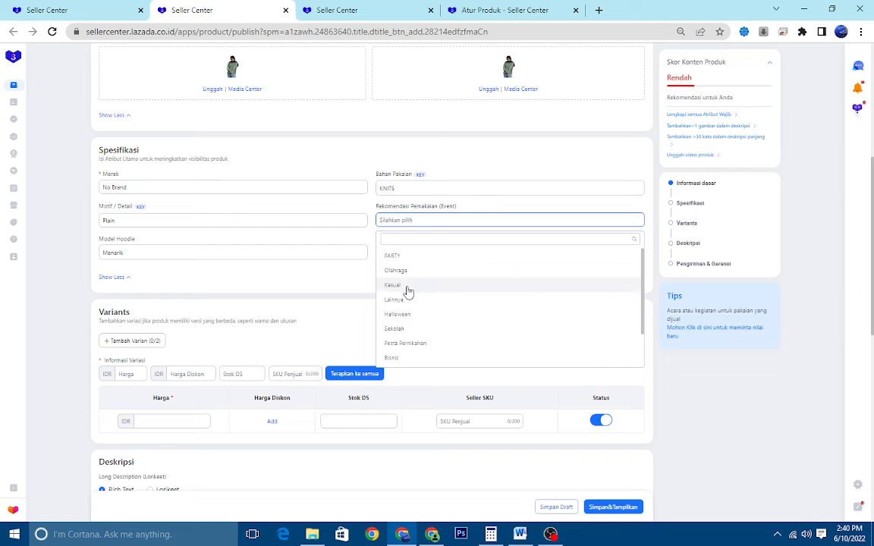
scroll(408, 290, "down", 2)
scroll(411, 304, "down", 4)
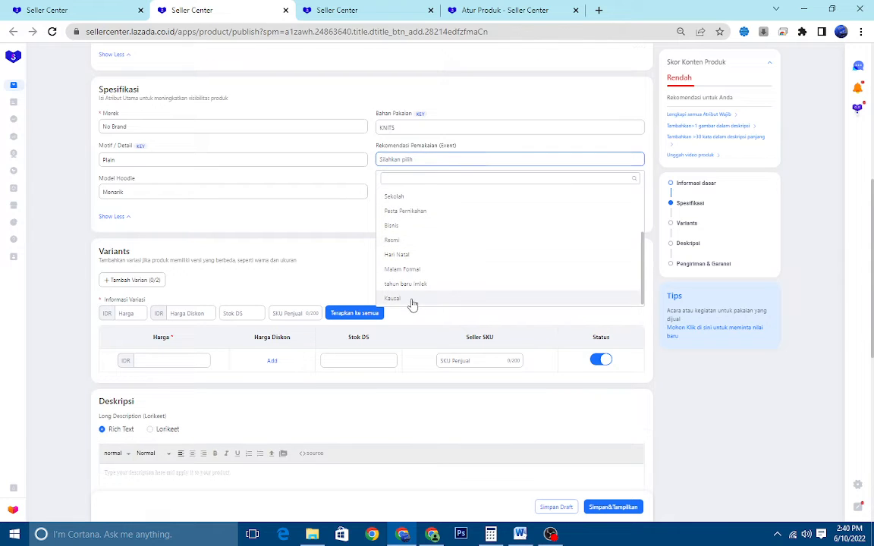
left_click(411, 305)
left_click(418, 192)
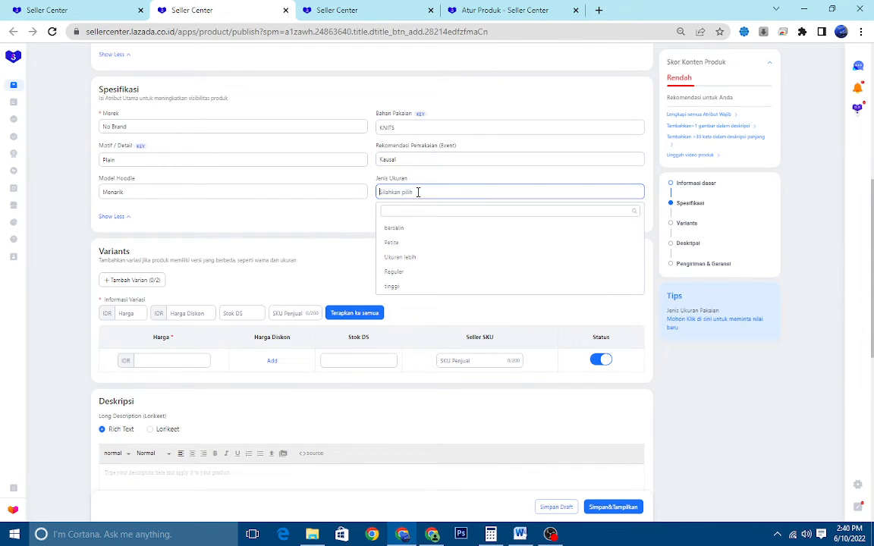
left_click(404, 272)
scroll(326, 242, "down", 1)
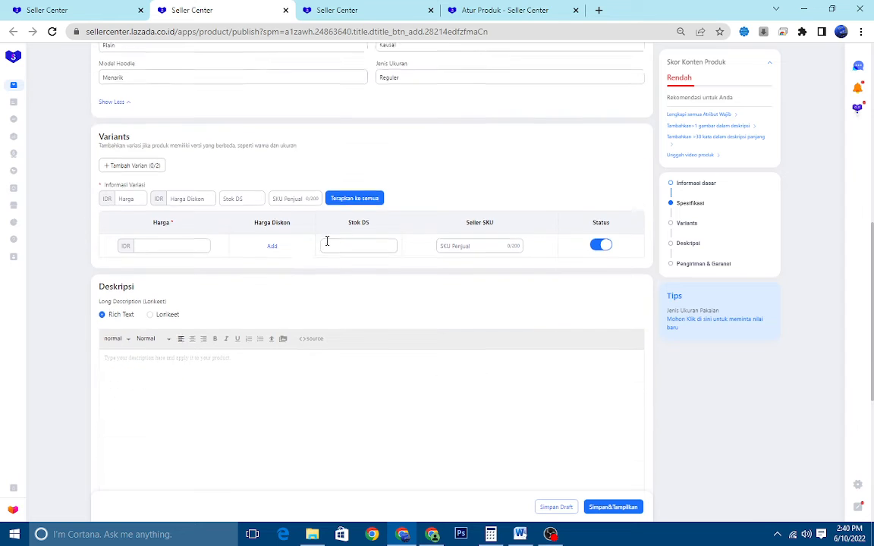
scroll(395, 188, "up", 3)
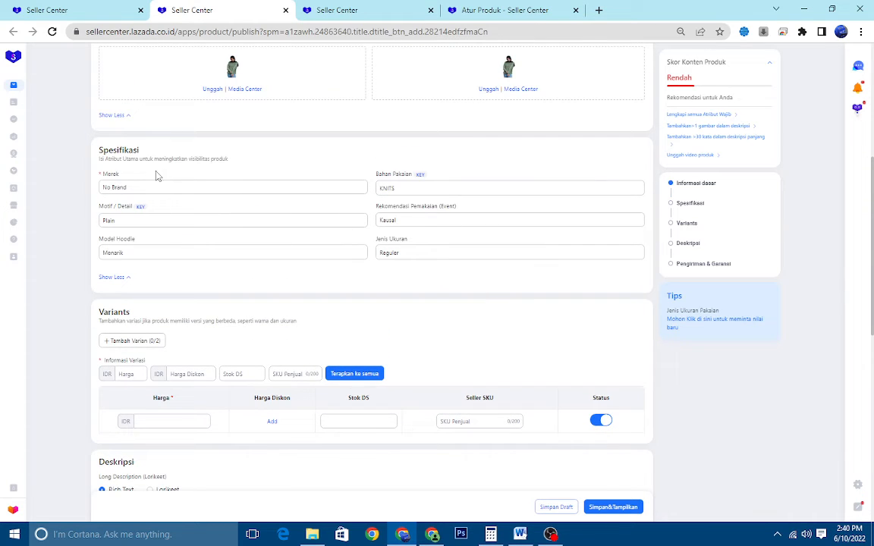
scroll(232, 169, "down", 4)
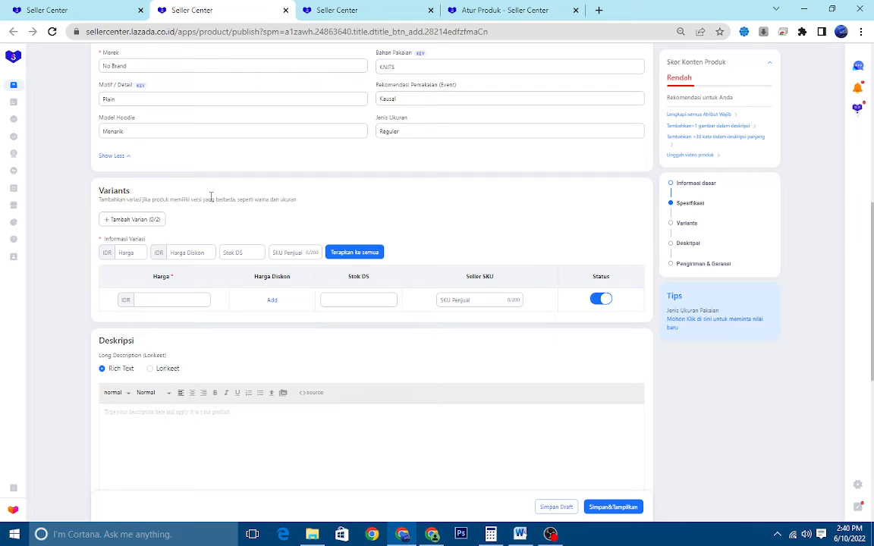
Add two product variants named Warna and Ukuran, and enable images for the Warna options
left_click(142, 222)
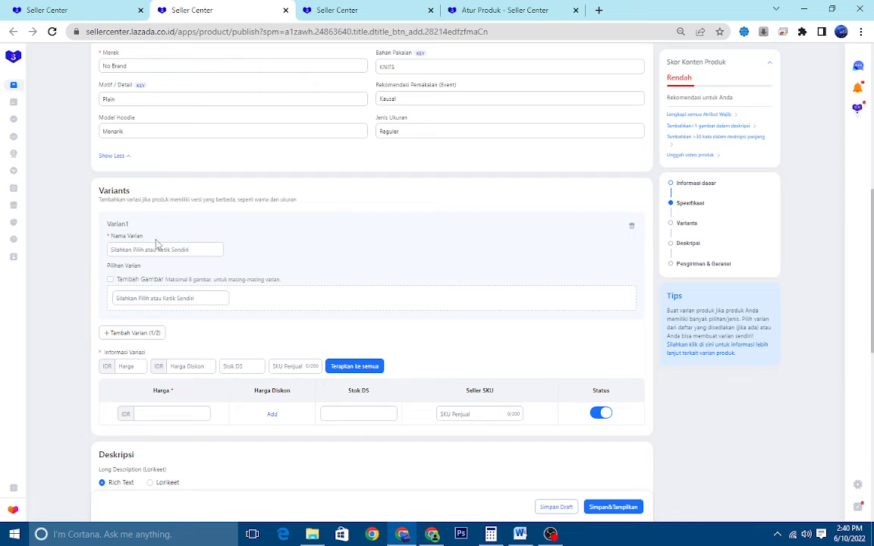
left_click(157, 249)
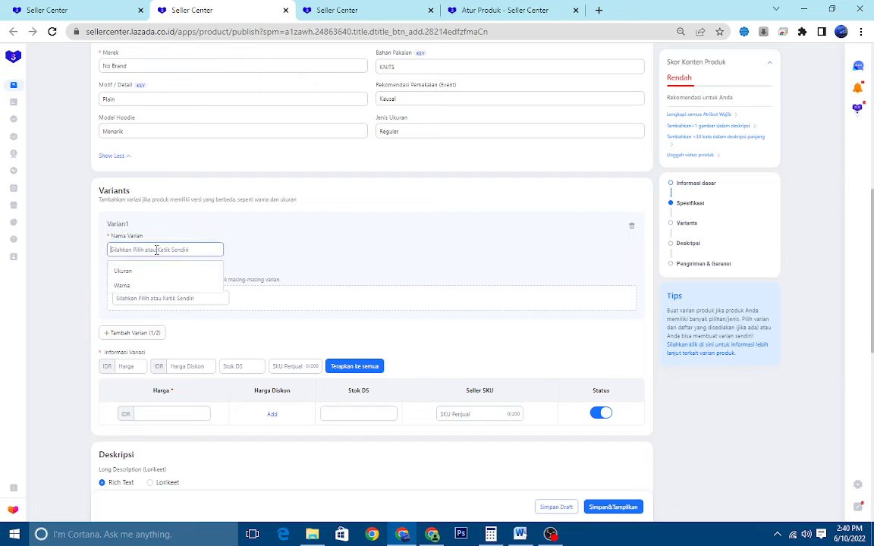
left_click(141, 285)
scroll(172, 261, "down", 4)
left_click(143, 214)
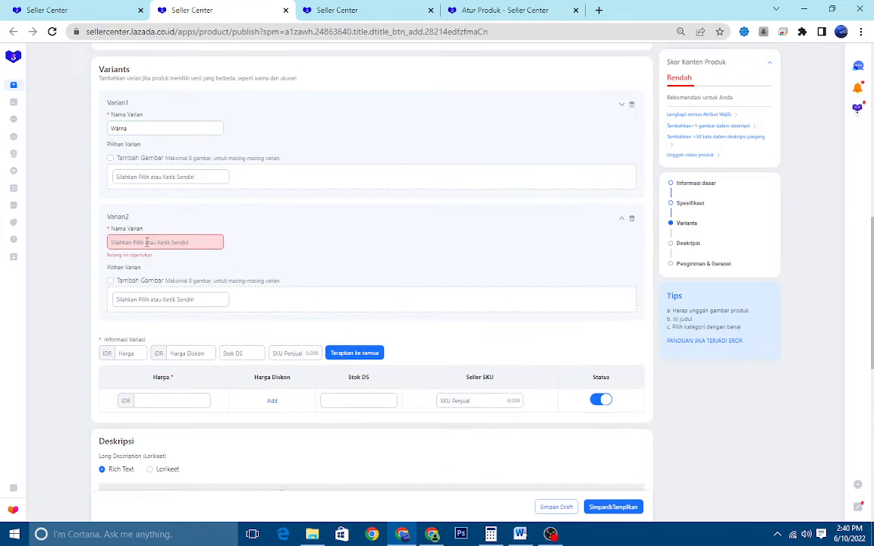
left_click(154, 239)
left_click(146, 267)
scroll(189, 248, "up", 1)
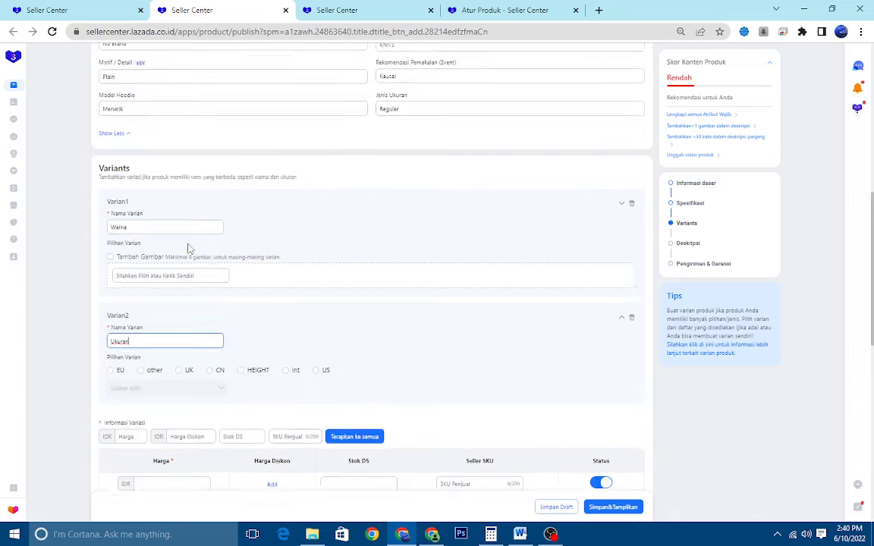
scroll(171, 257, "down", 1)
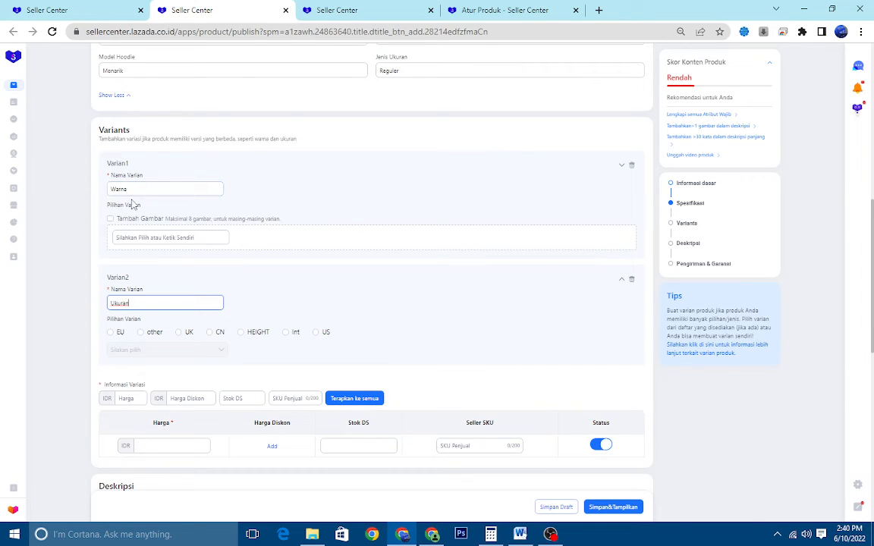
left_click(110, 219)
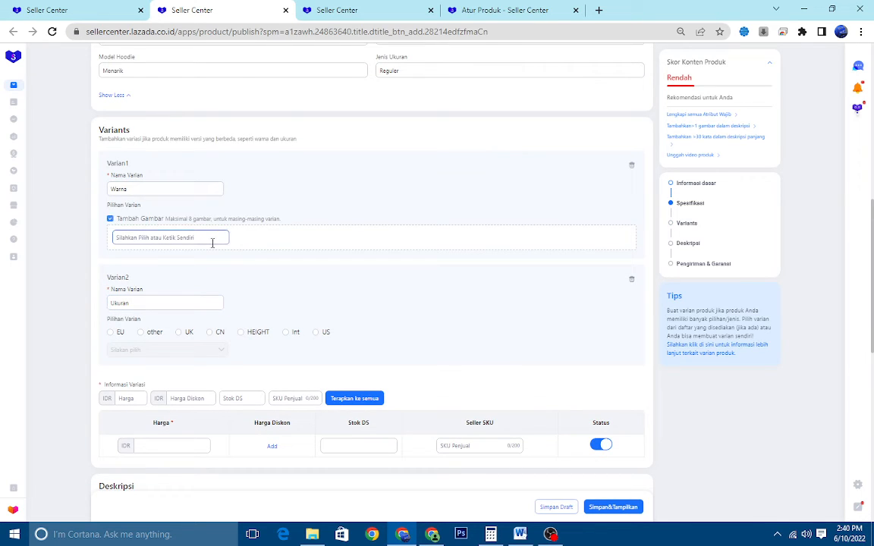
scroll(243, 251, "down", 1)
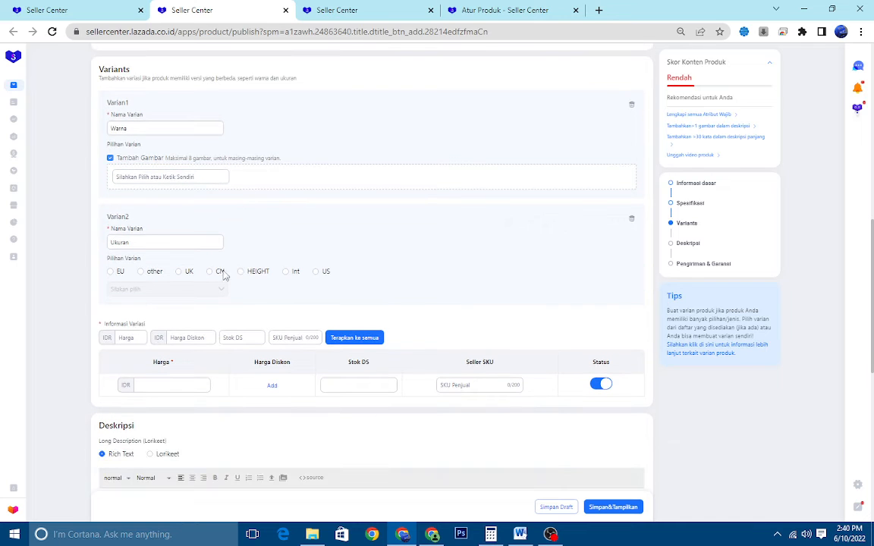
left_click(218, 272)
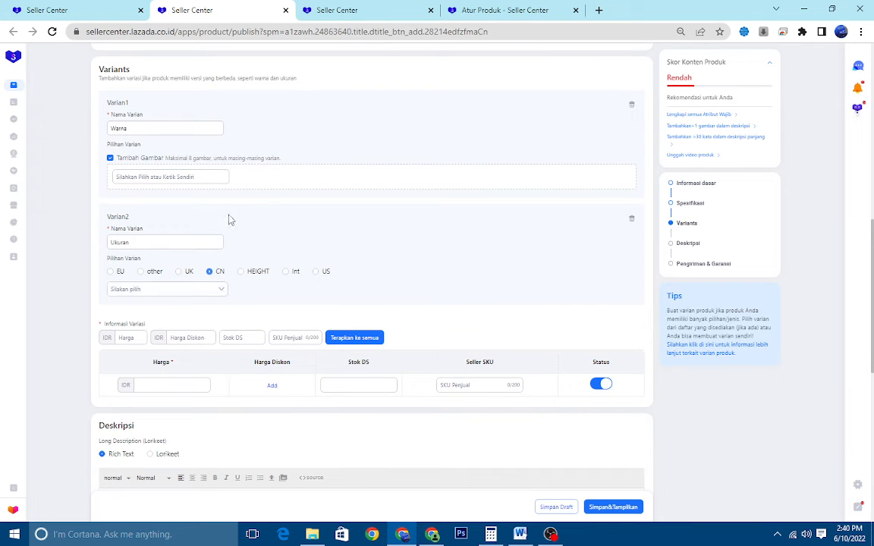
left_click(193, 289)
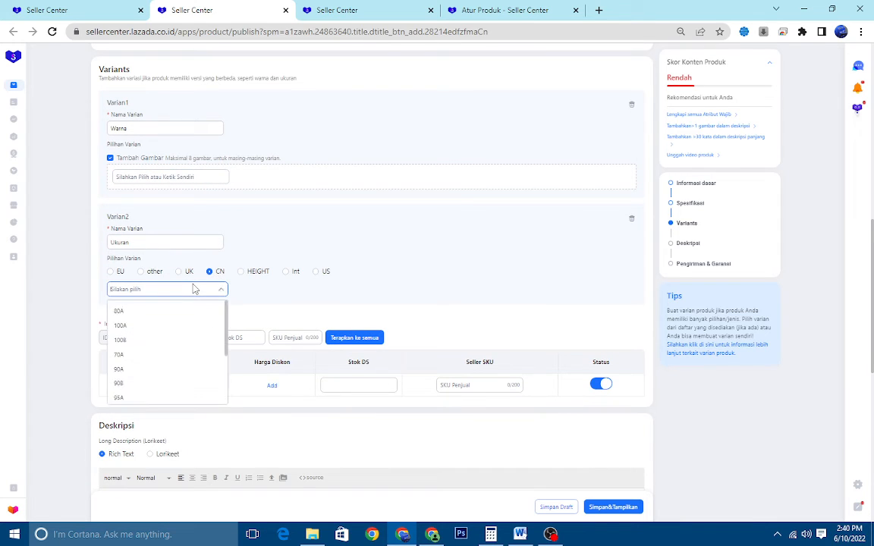
left_click(241, 273)
Set the Ukuran variant to the Int size system and choose One size as its option
left_click(285, 272)
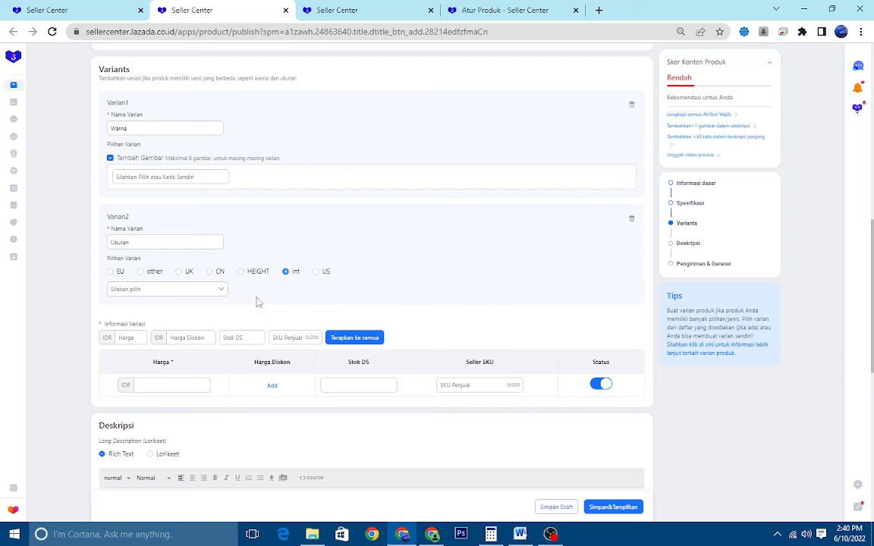
left_click(189, 293)
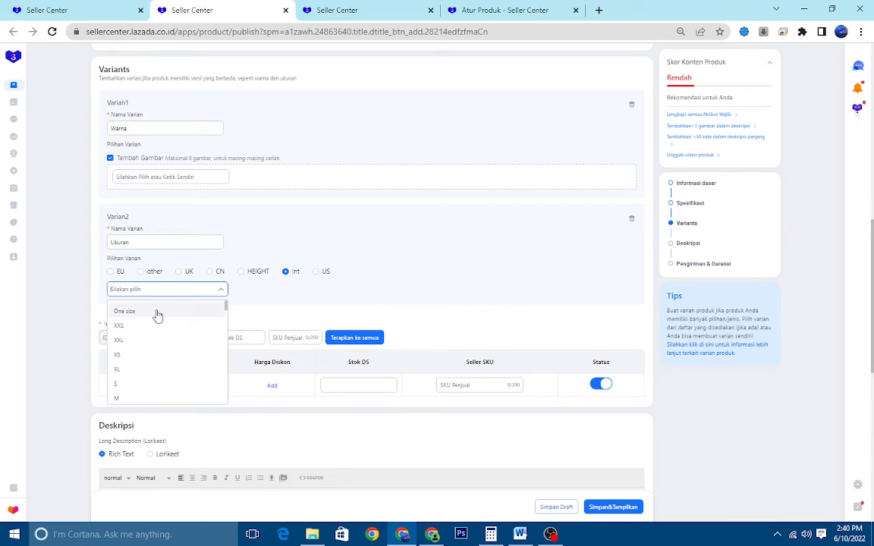
left_click(158, 312)
scroll(311, 302, "up", 3)
left_click(320, 312)
scroll(320, 311, "down", 2)
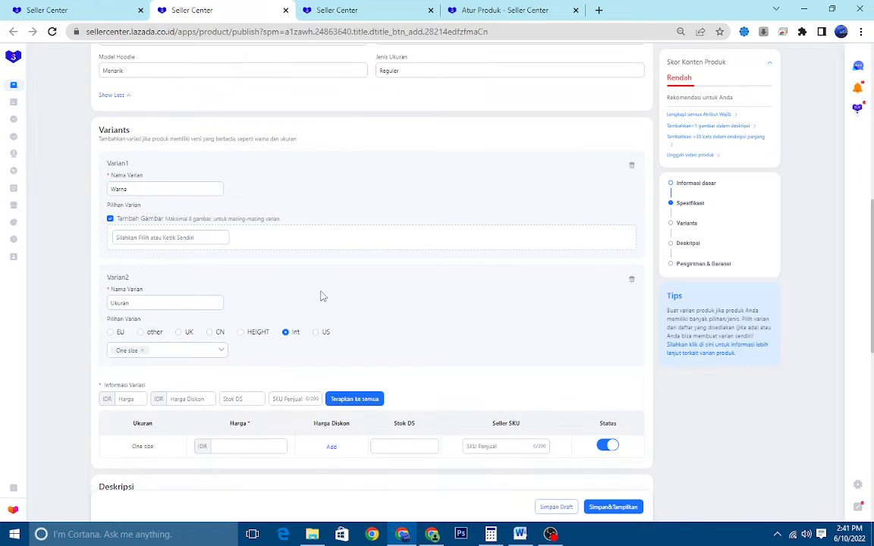
Add Hijau Botol as the first colour option of the Warna variant
left_click(201, 236)
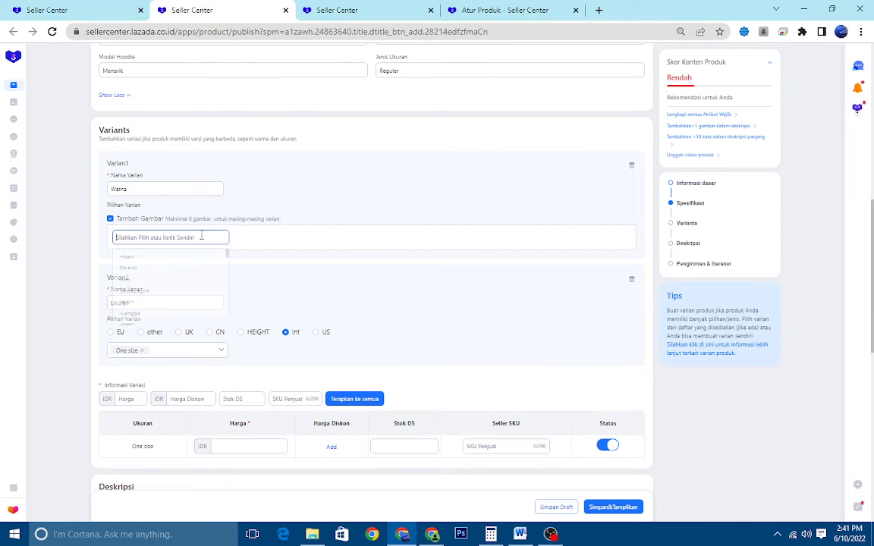
scroll(263, 245, "up", 1)
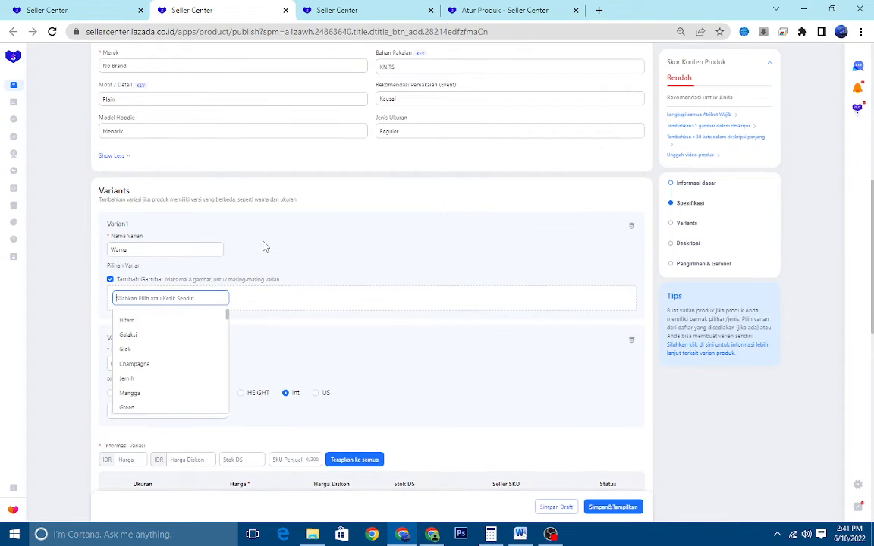
scroll(263, 245, "down", 1)
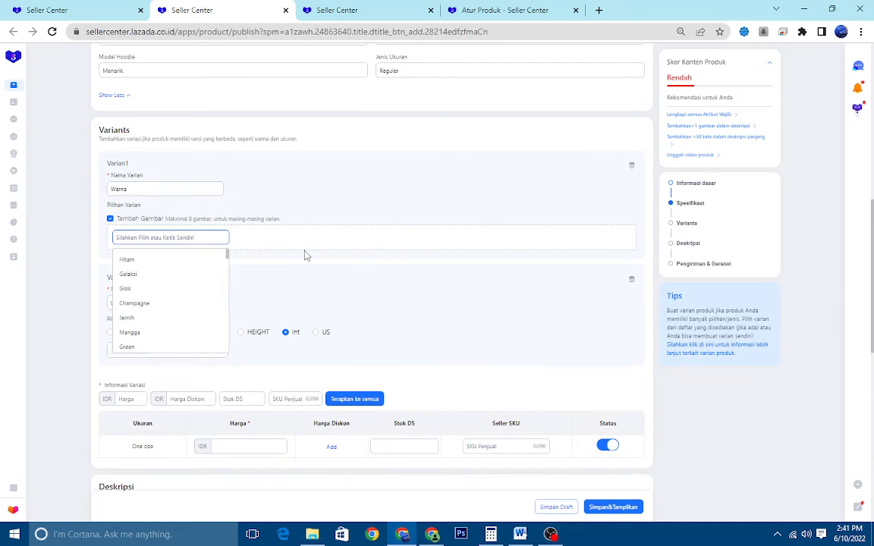
type("Hijau Botol")
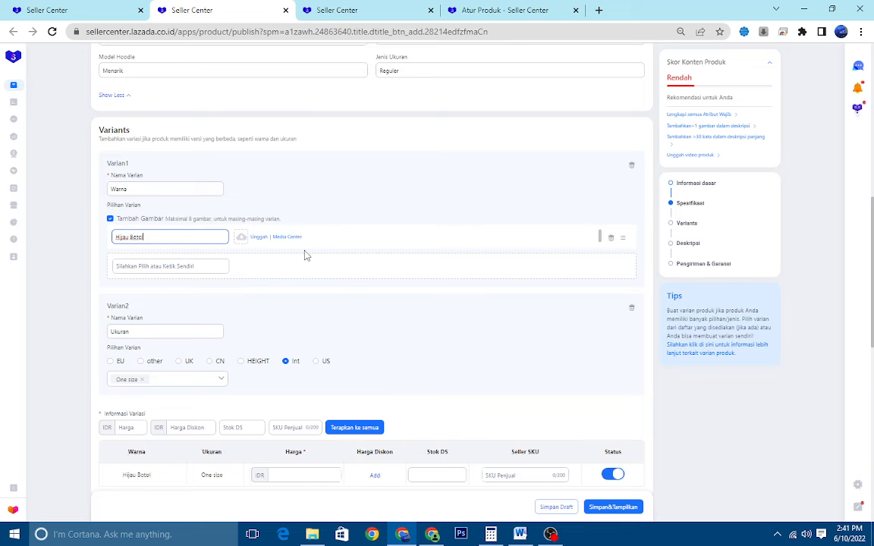
scroll(306, 256, "up", 6)
scroll(315, 221, "down", 4)
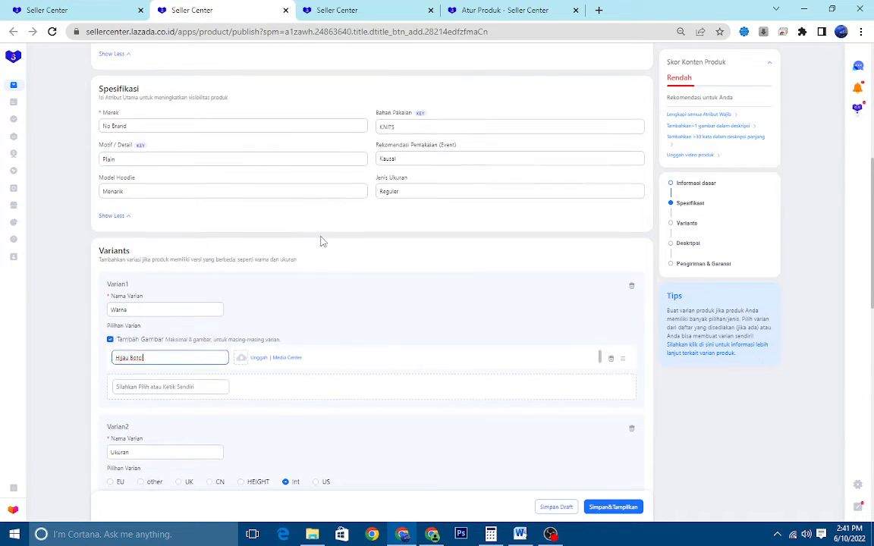
scroll(321, 241, "down", 3)
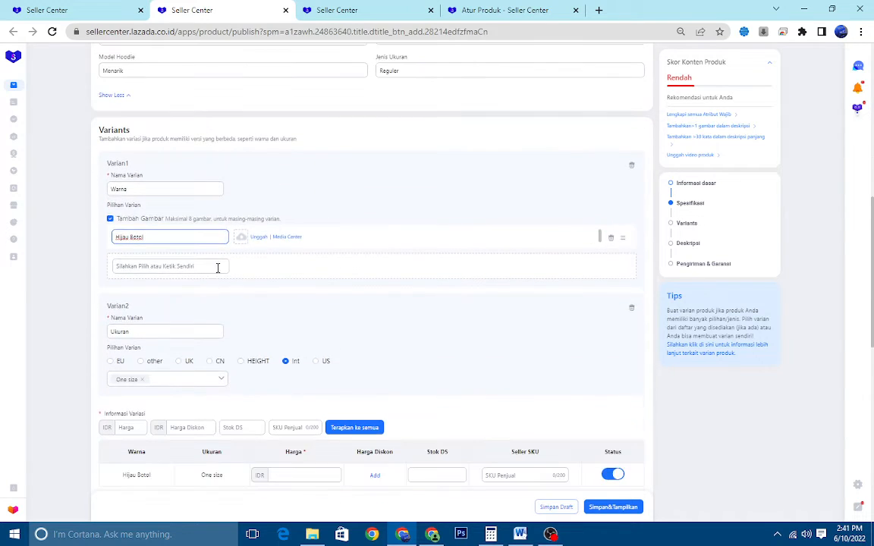
Attach the ON MODEL, kream, coktu and coklat images from the Media Center folder SWEATER RAJUT CLOK to Hijau Botol
left_click(294, 238)
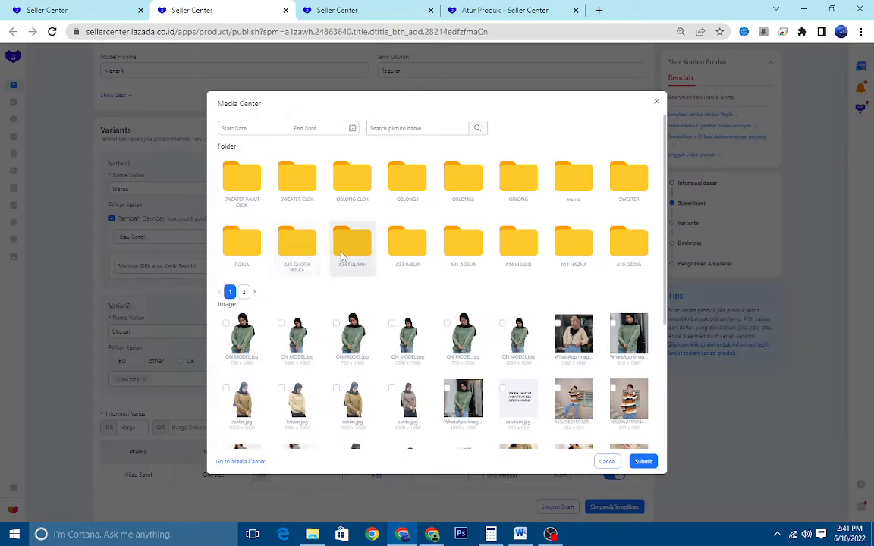
left_click(255, 185)
left_click(255, 185)
left_click(300, 151)
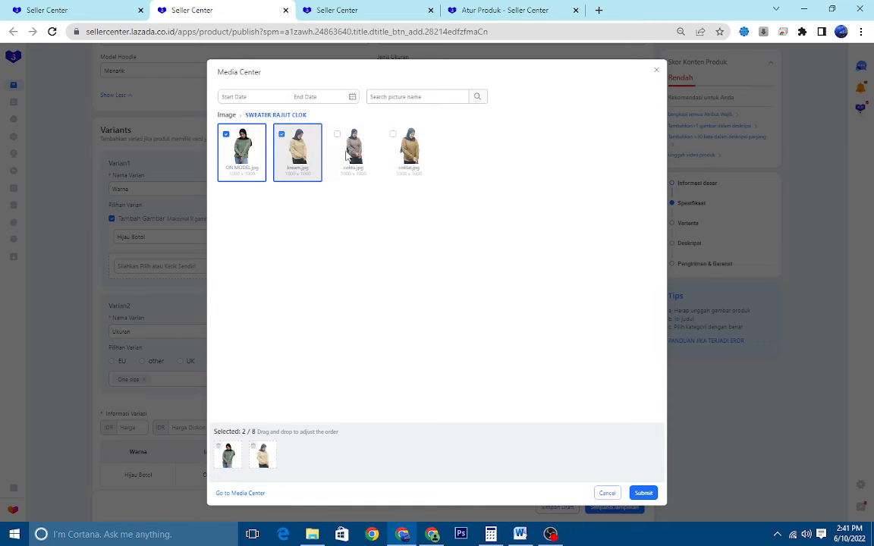
left_click(349, 150)
left_click(410, 148)
left_click(643, 493)
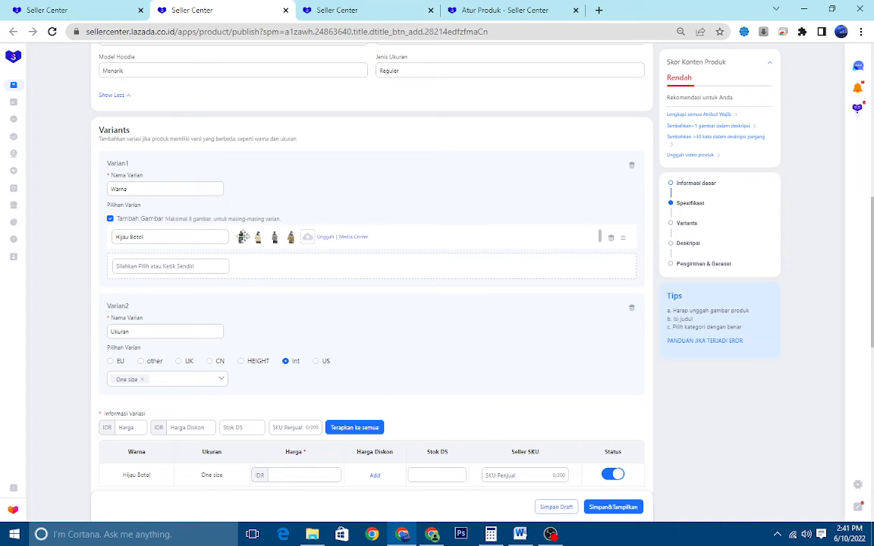
scroll(243, 239, "up", 3)
scroll(249, 236, "down", 3)
mouse_move(237, 225)
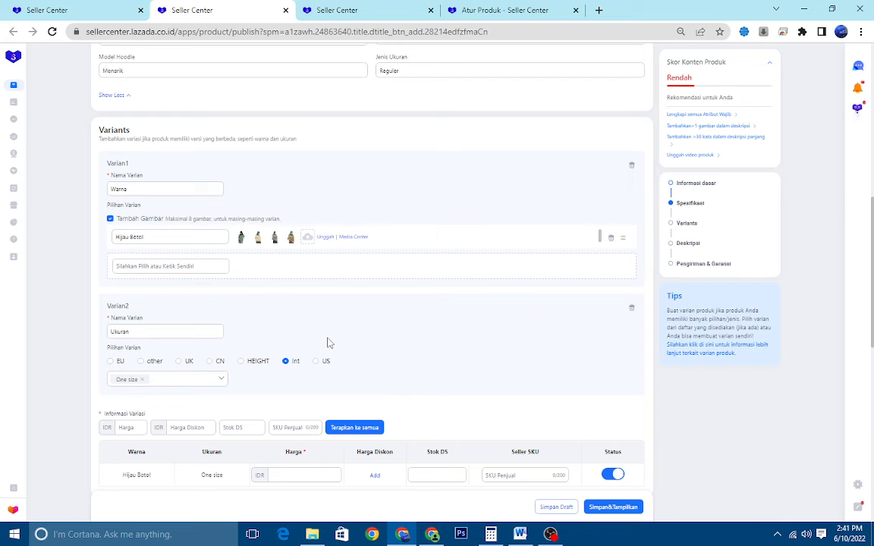
Add Coksu as the second colour option of the Warna variant
left_click(218, 265)
scroll(288, 258, "down", 1)
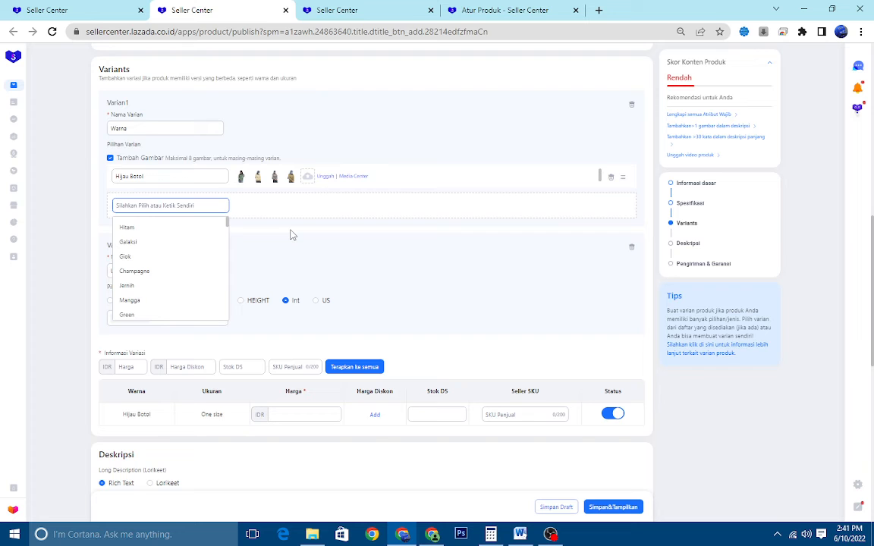
type("Coklat")
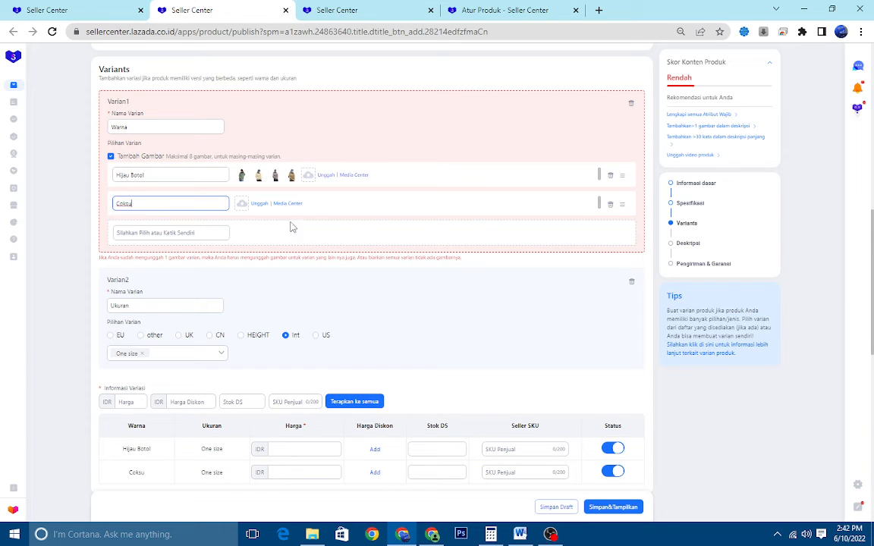
Attach the four SWEATER RAJUT CLOK images from the Media Center to Coksu in the order kream, ON MODEL, coktu, coklat
left_click(287, 204)
left_click(249, 179)
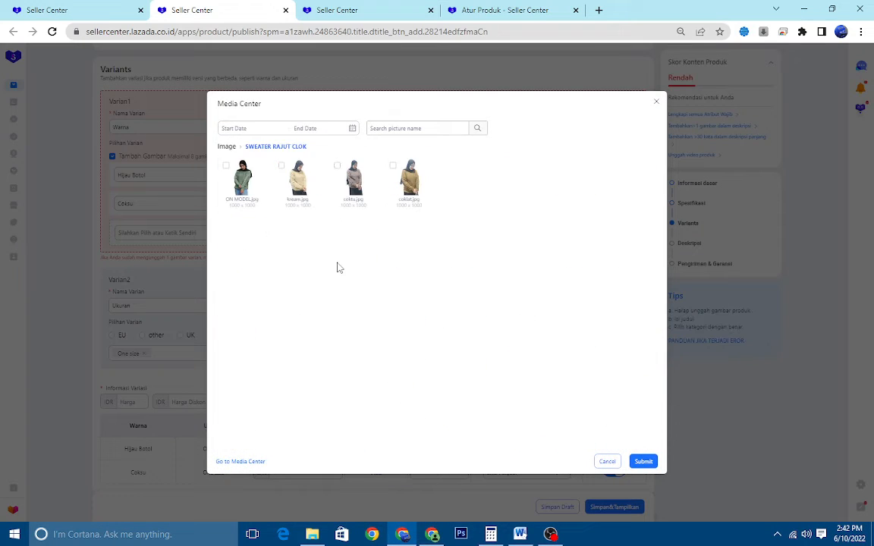
left_click(297, 179)
left_click(242, 150)
left_click(373, 151)
left_click(410, 150)
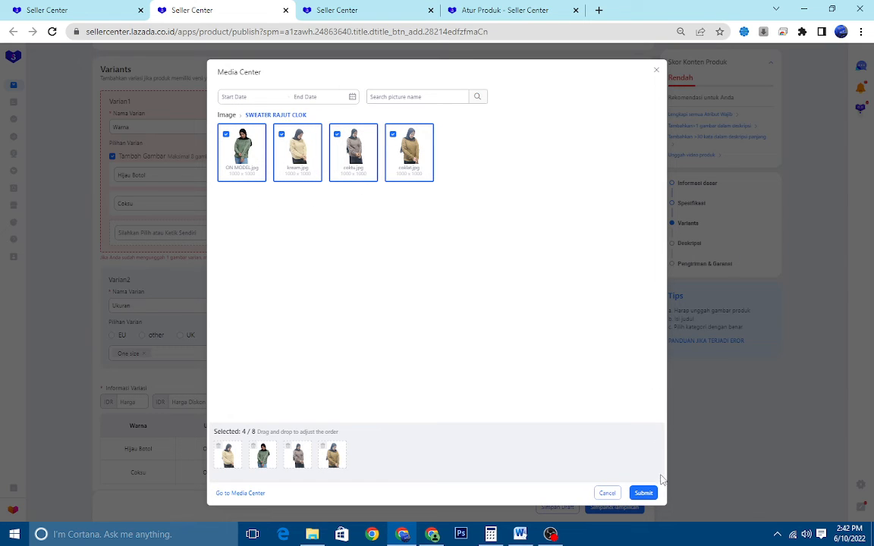
left_click(645, 494)
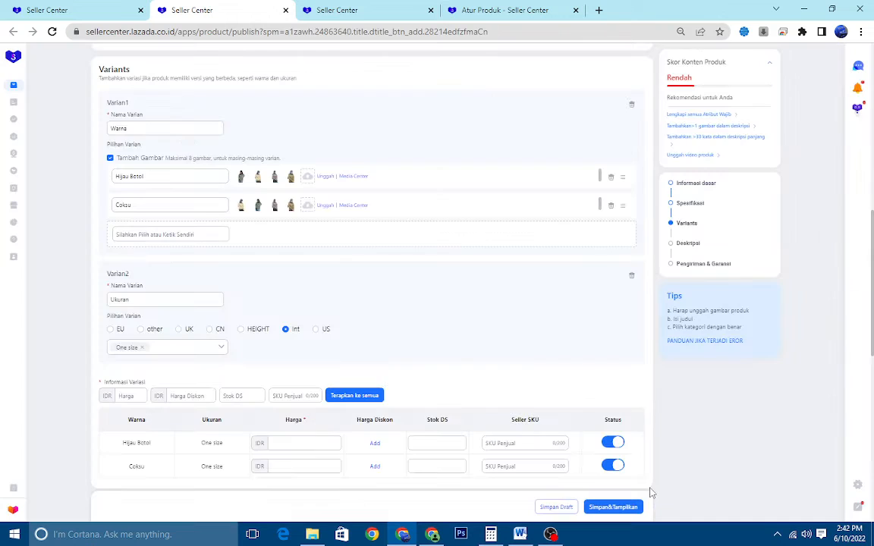
Add Coklat tua from the suggested colours as the third Warna option
left_click(185, 234)
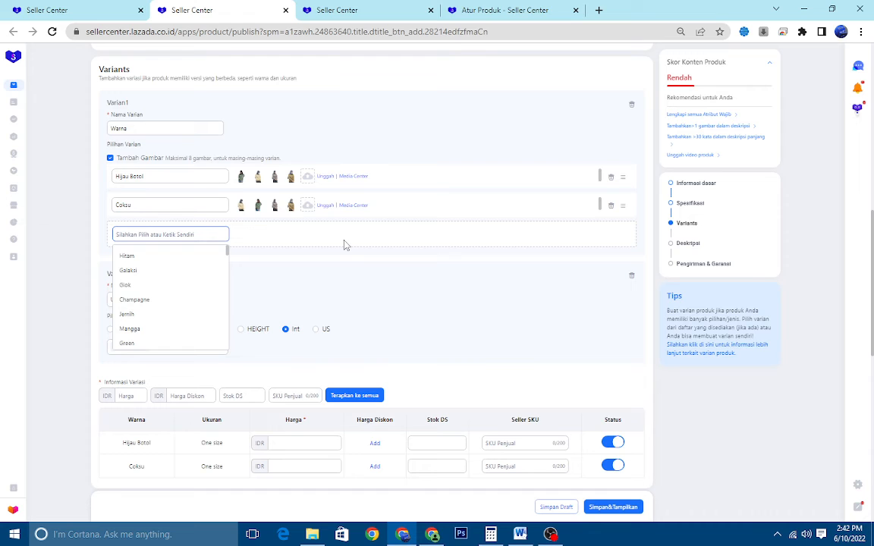
type("C")
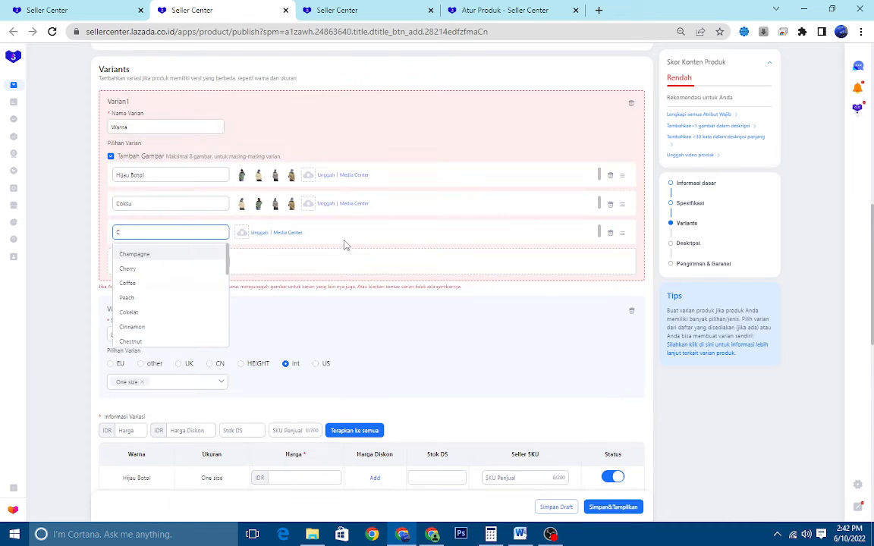
type("oklat")
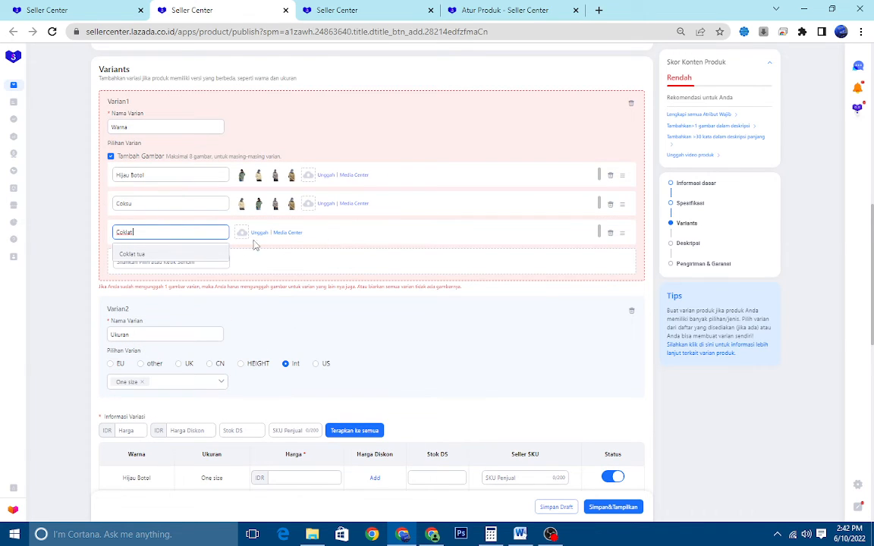
left_click(187, 256)
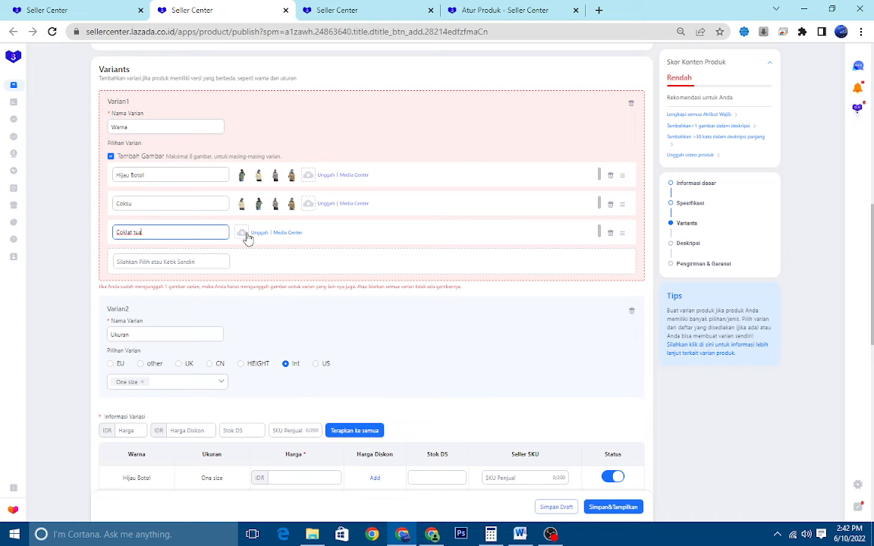
Upload the coklat, coktu, kream and ON MODEL images from the local SWEATER LOCK folder to the Coklat tua option
left_click(243, 234)
left_click(259, 176)
left_click(320, 171, "ctrl")
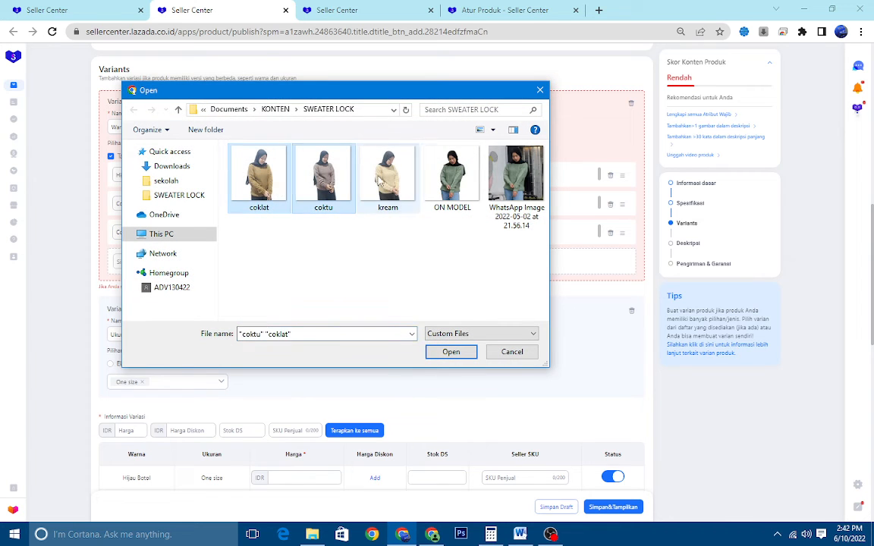
left_click(383, 179, "ctrl")
left_click(452, 176, "ctrl")
left_click(451, 352)
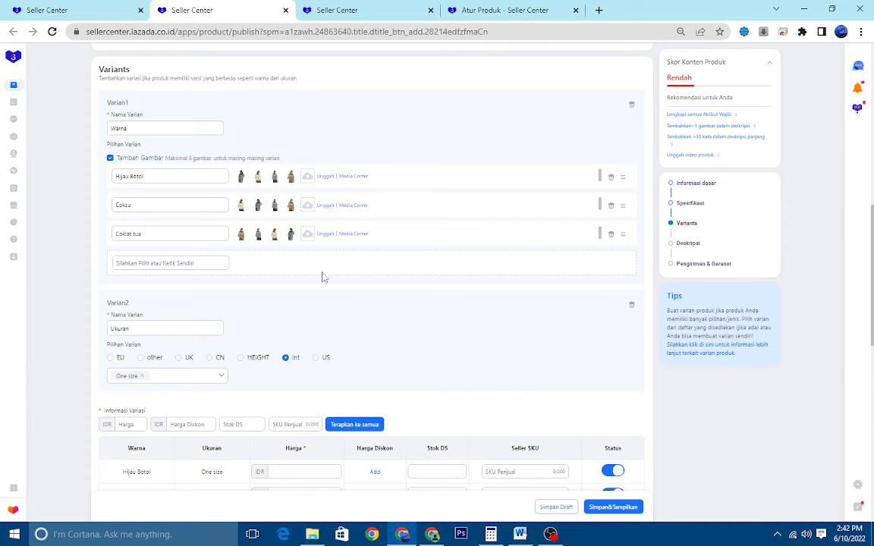
Remove all four uploaded images from the Coklat tua option
mouse_move(292, 238)
left_click(309, 217)
left_click(291, 216)
mouse_move(258, 231)
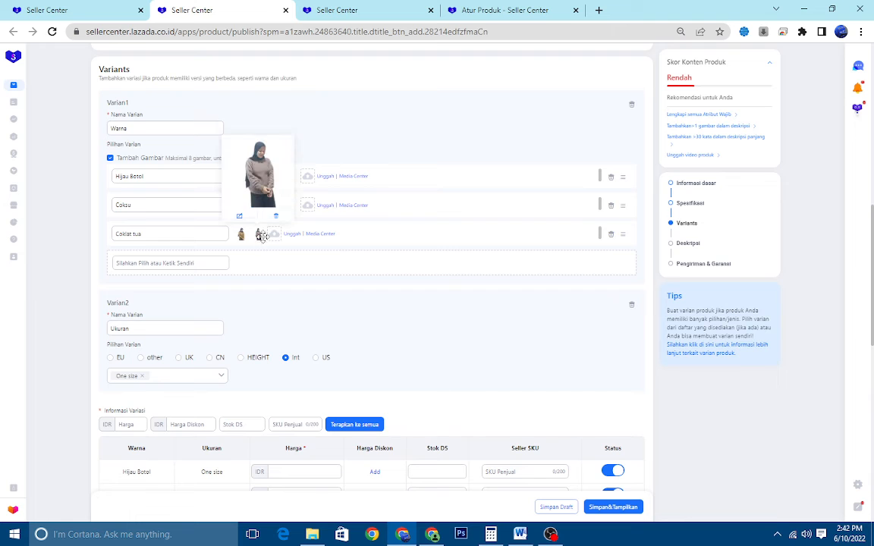
left_click(274, 216)
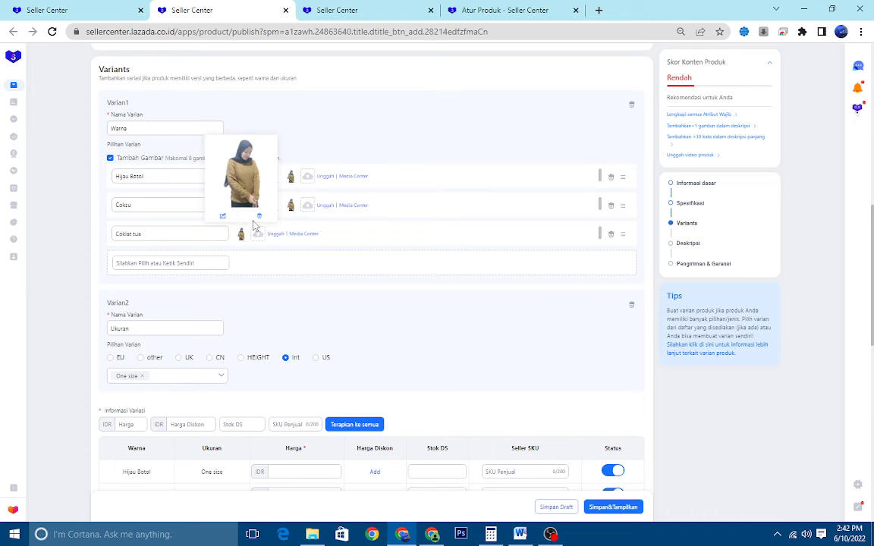
left_click(256, 216)
Attach the coktu, kream, ON MODEL and coklat images from the Media Center folder SWEATER RAJUT CLOK to Coklat tua
left_click(298, 234)
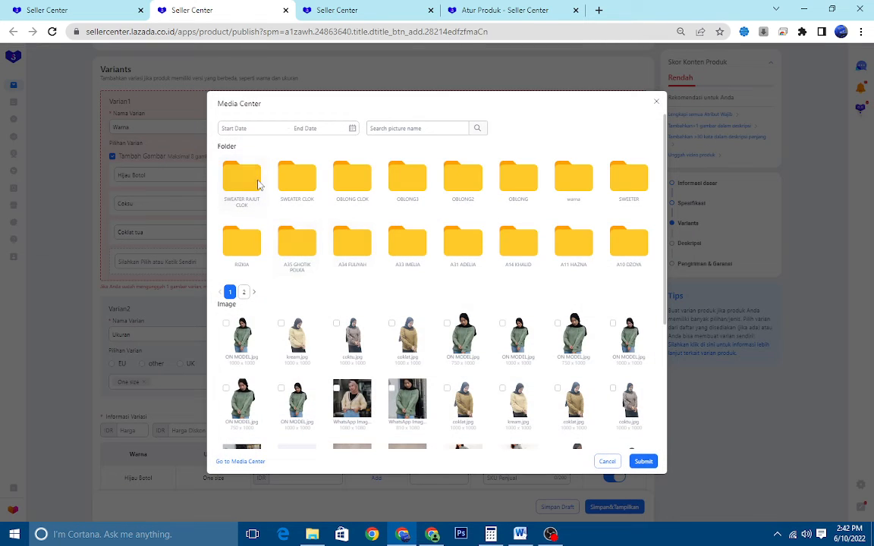
left_click(234, 169)
left_click(356, 186)
left_click(298, 149)
left_click(241, 148)
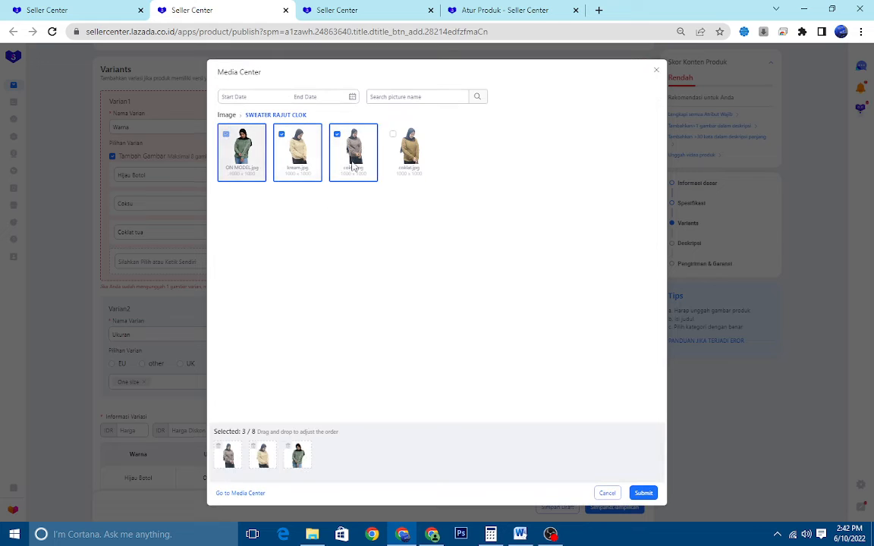
left_click(409, 149)
left_click(643, 494)
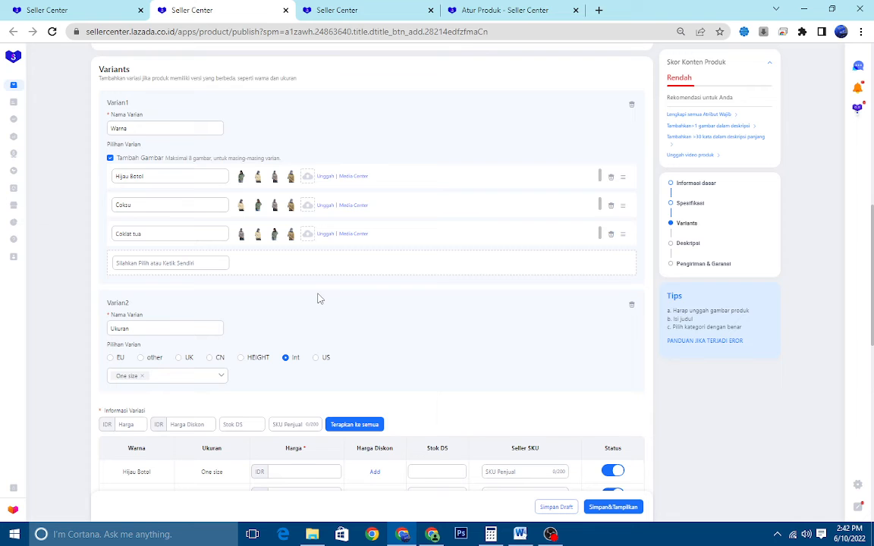
left_click(168, 262)
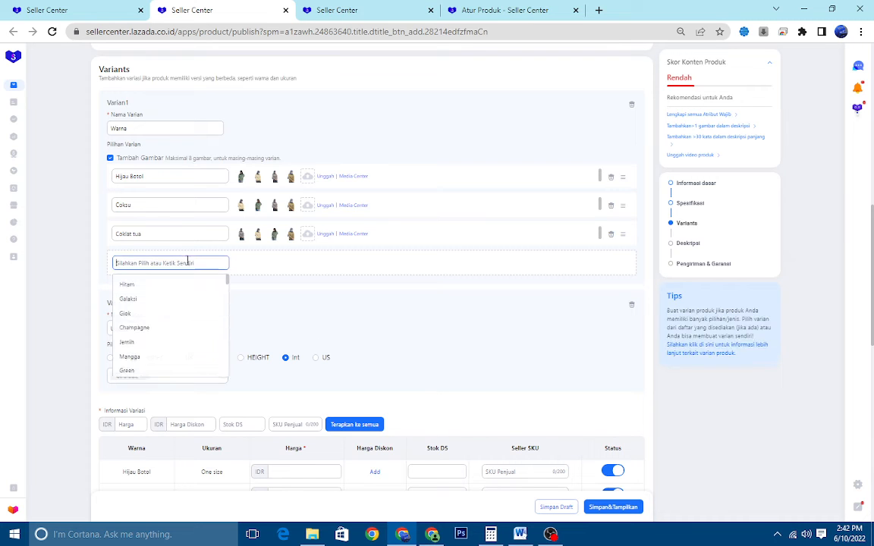
mouse_move(283, 236)
left_click(273, 216)
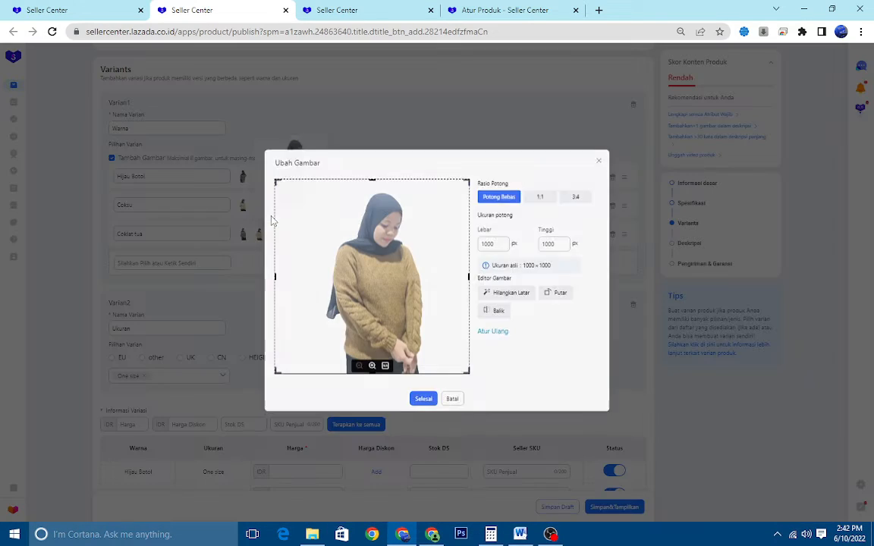
left_click(454, 398)
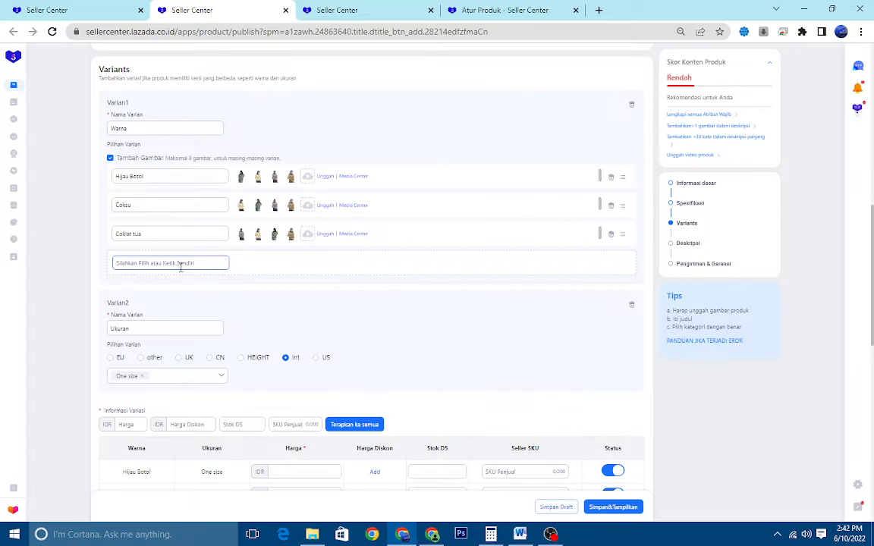
Add Coklat as the fourth Warna option and attach the coklat, coktu, kream and ON MODEL images from the Media Center folder SWEATER RAJUT CLOK
left_click(180, 265)
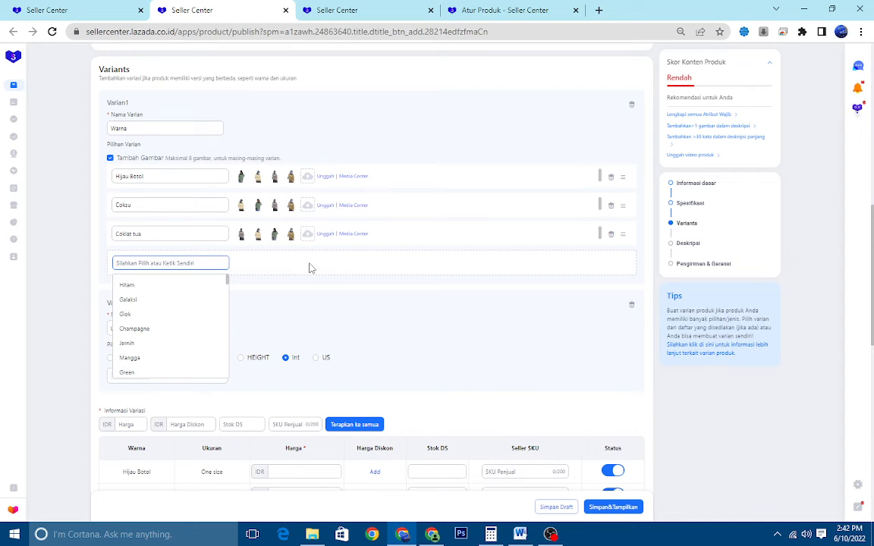
type("Coklat")
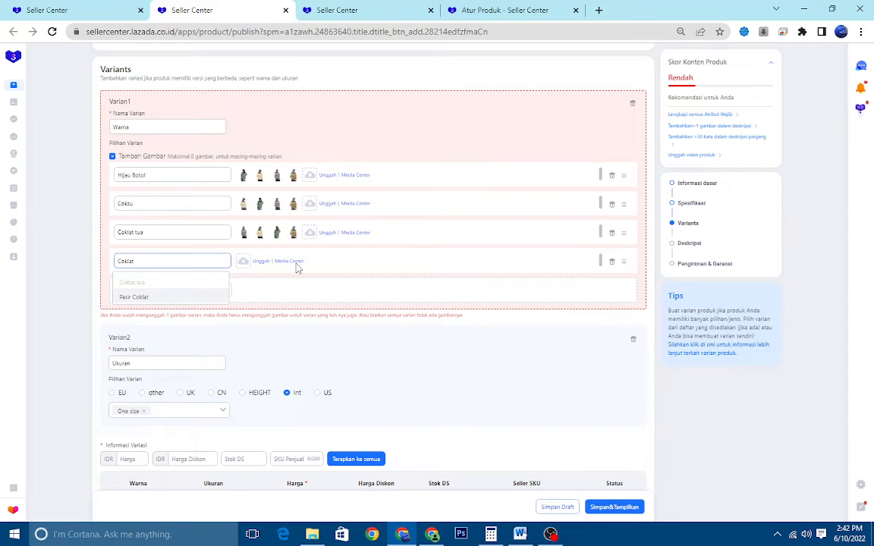
left_click(296, 262)
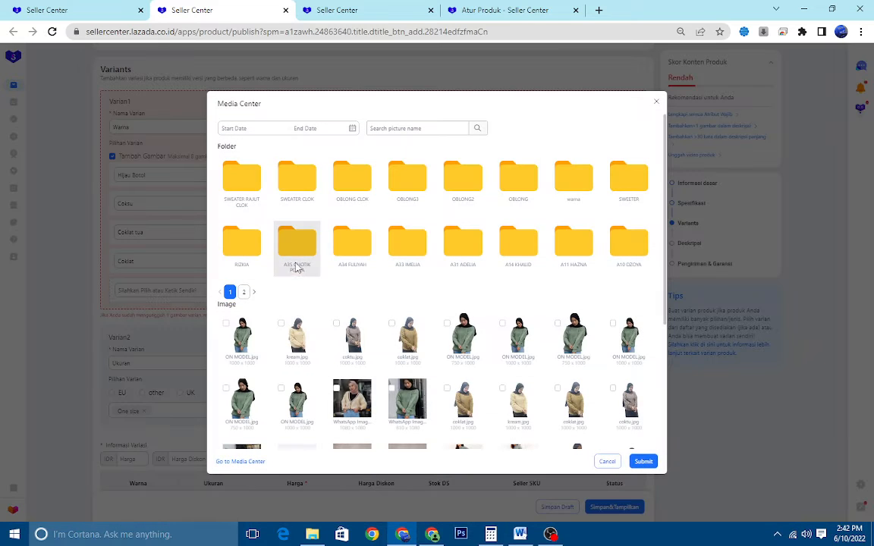
left_click(233, 182)
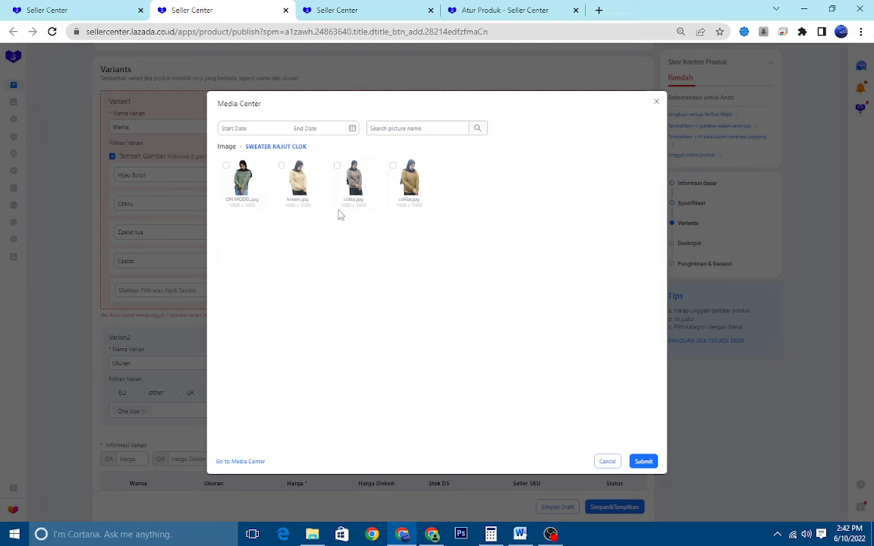
left_click(406, 173)
left_click(354, 149)
left_click(298, 150)
left_click(241, 150)
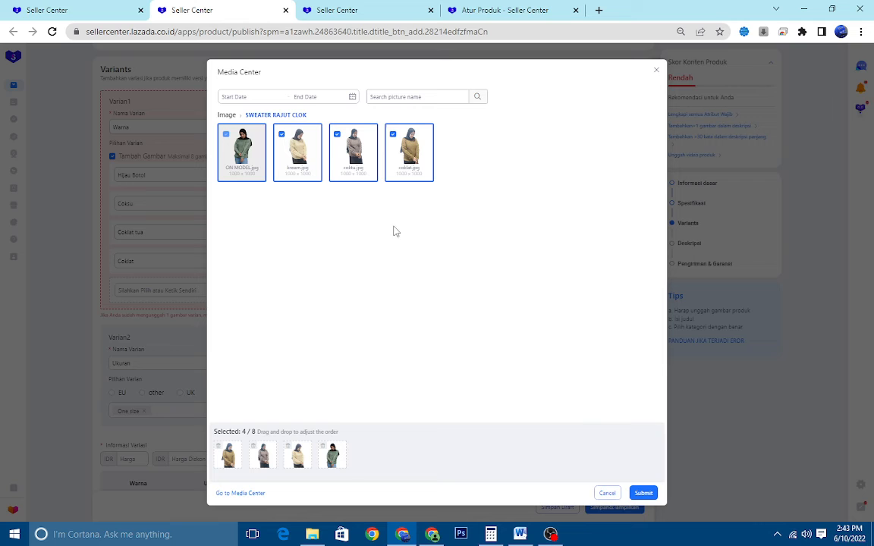
left_click(643, 493)
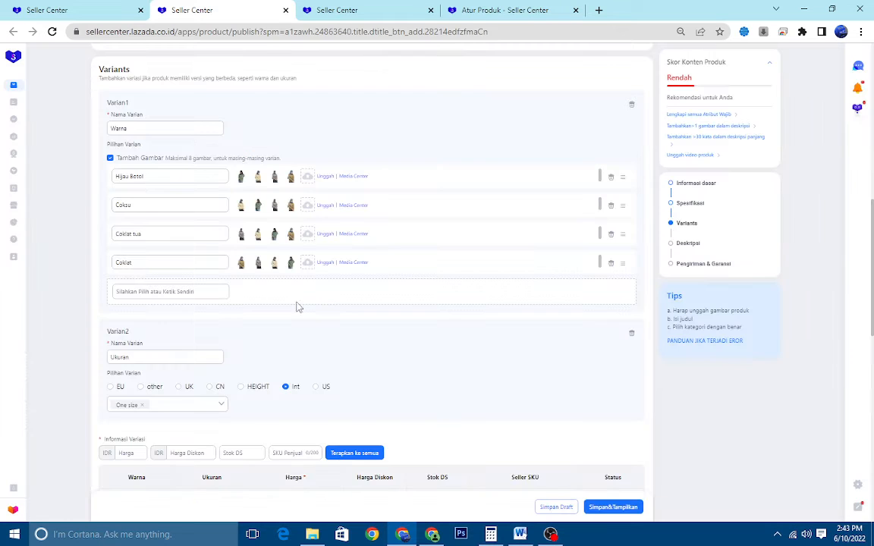
Enter 88000 as the bulk price in the Informasi Variasi section
scroll(216, 274, "down", 1)
scroll(216, 270, "down", 1)
left_click(216, 271)
scroll(220, 268, "down", 1)
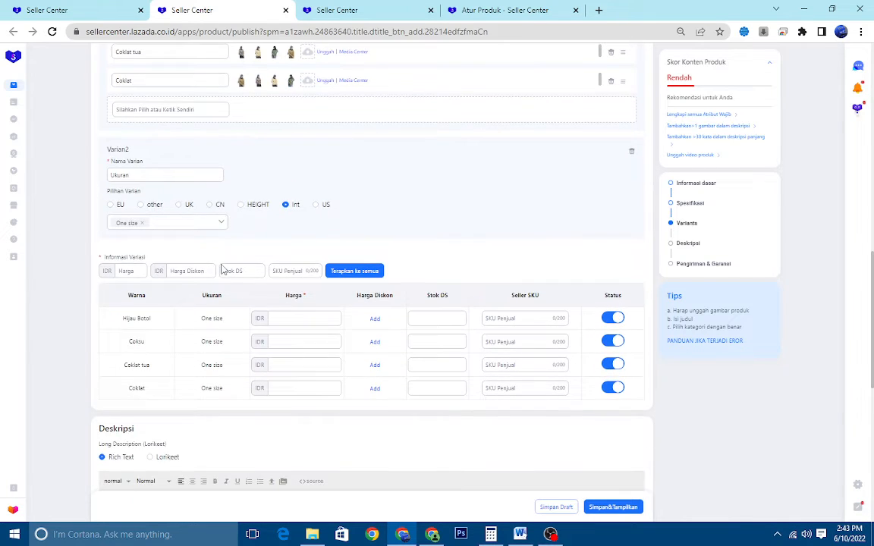
scroll(233, 258, "up", 2)
scroll(227, 242, "up", 2)
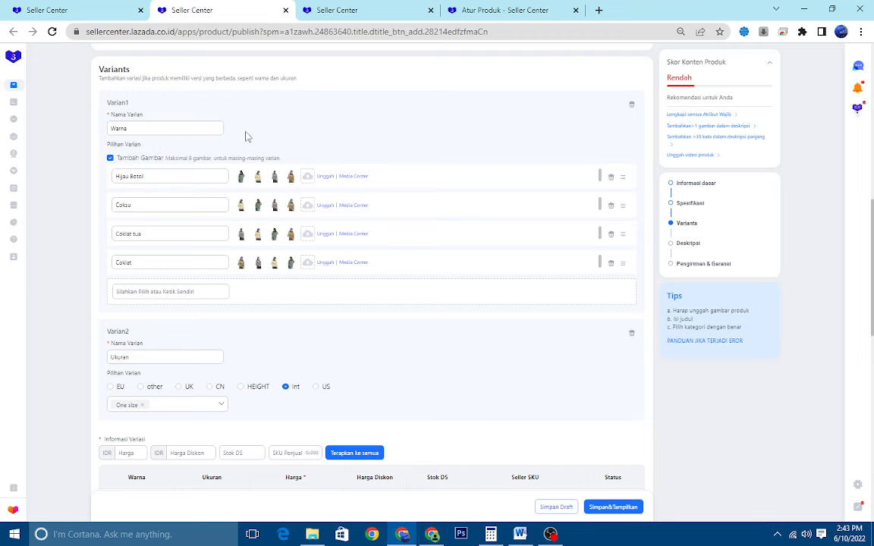
scroll(213, 180, "down", 5)
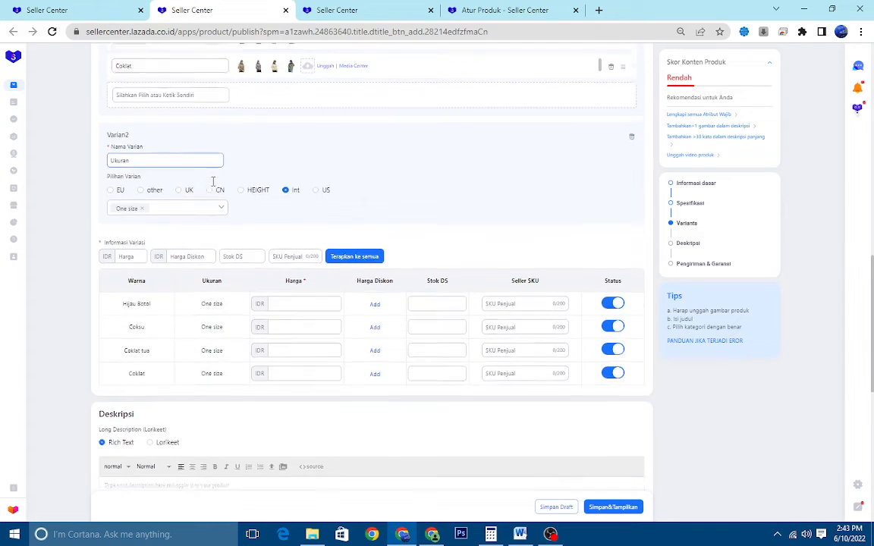
left_click(117, 211)
scroll(318, 163, "down", 1)
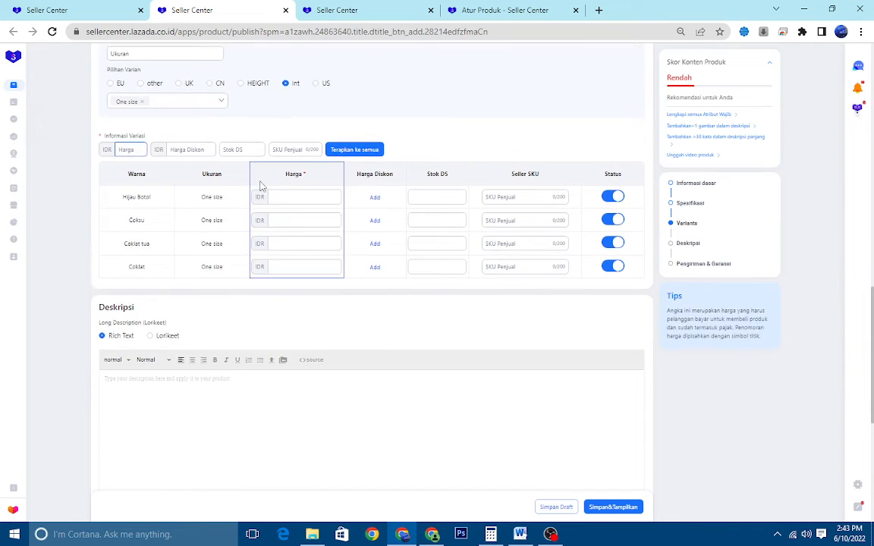
scroll(376, 143, "up", 1)
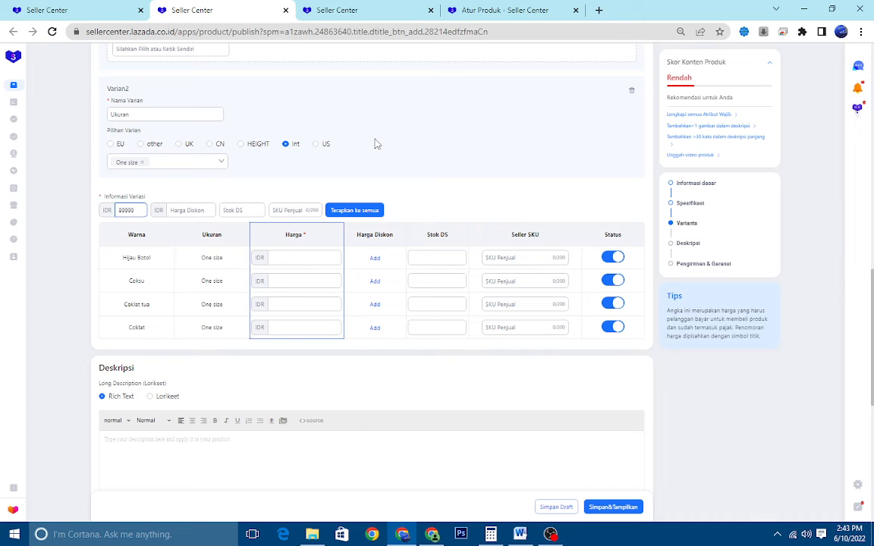
key("BackSpace")
key("BackSpace")
key("BackSpace")
key("BackSpace")
Enter a bulk discount price of 65000 and a bulk stock of 100 for the variants
left_click(199, 210)
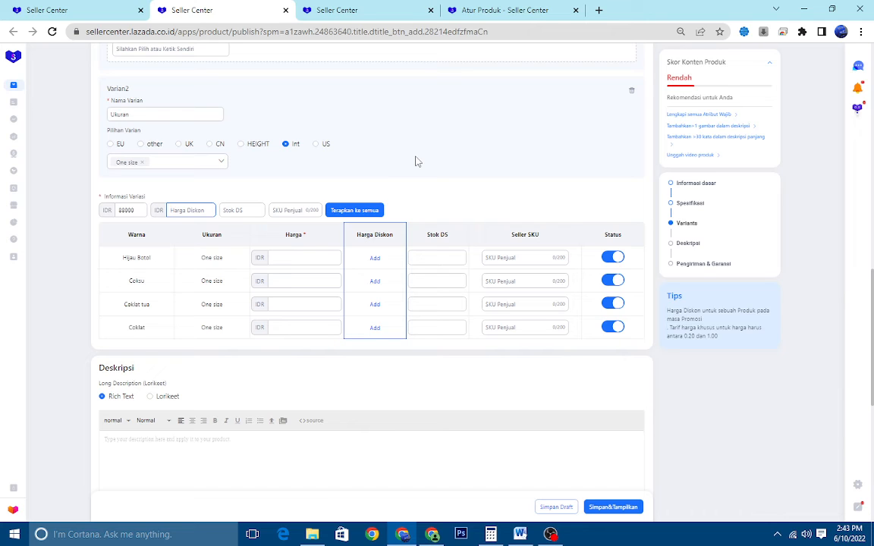
type("65000")
left_click(230, 210)
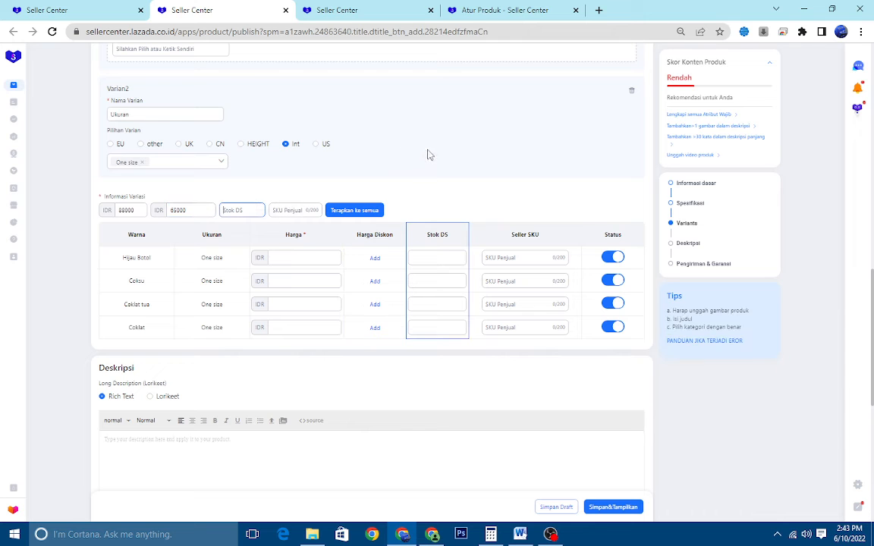
scroll(340, 160, "up", 4)
scroll(340, 160, "up", 3)
scroll(340, 159, "down", 5)
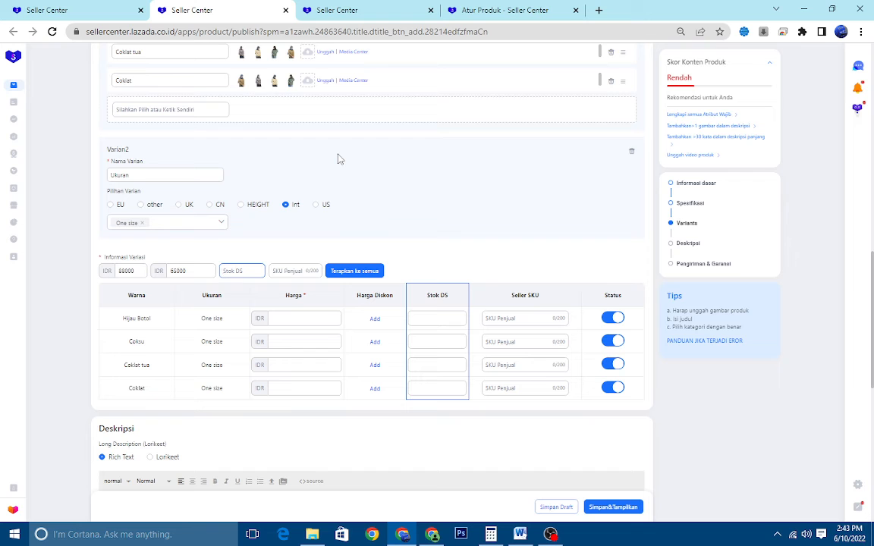
type("100")
Enter Sweater Klok as the bulk seller SKU and apply the bulk values to all variants
left_click(312, 270)
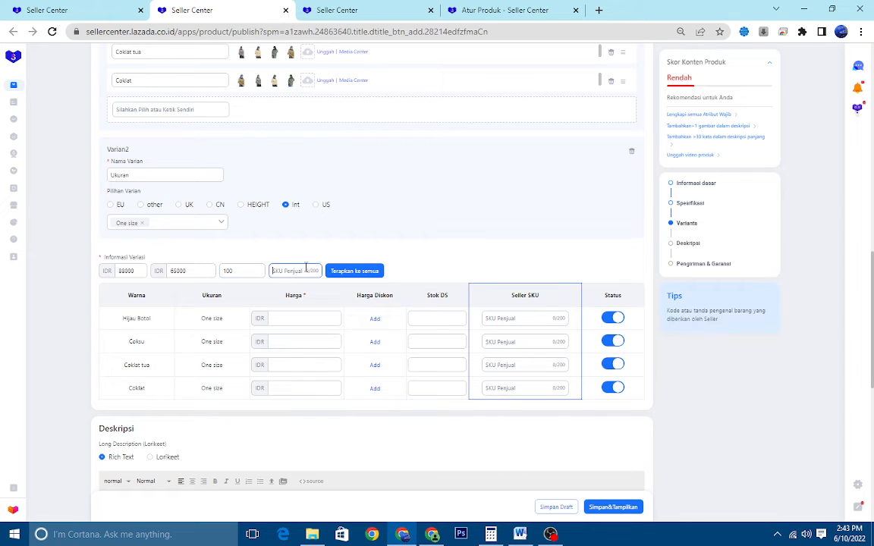
scroll(380, 230, "up", 5)
scroll(381, 233, "up", 4)
scroll(365, 238, "down", 11)
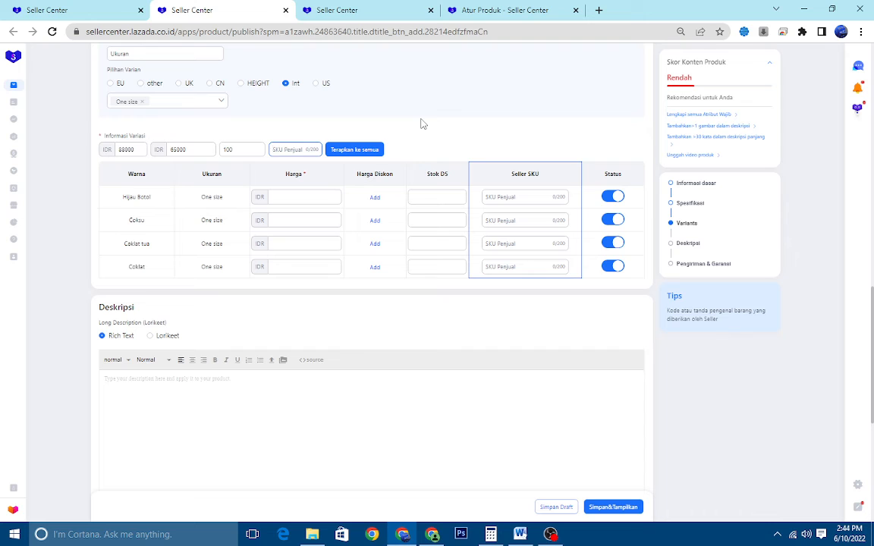
type("s")
type("weater Klok")
left_click(355, 150)
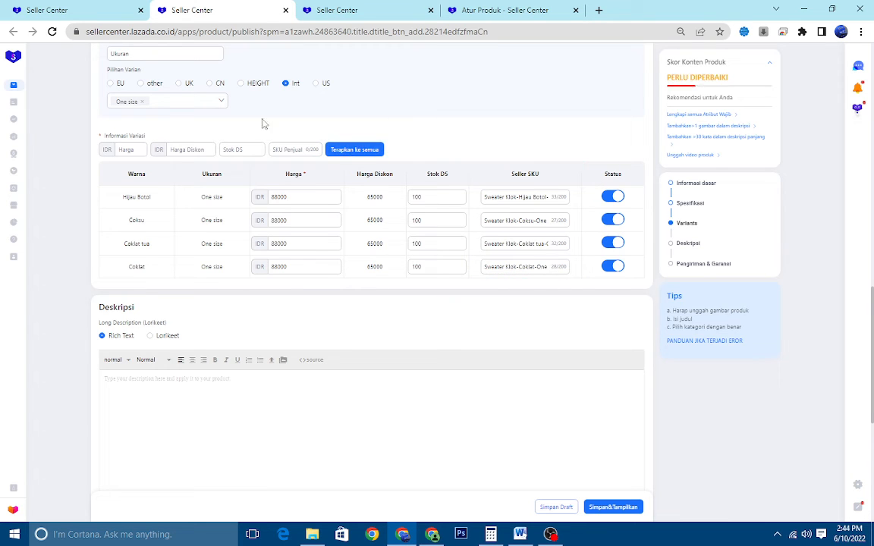
Change the discount price of the Coksu variant to 65500
scroll(186, 114, "down", 1)
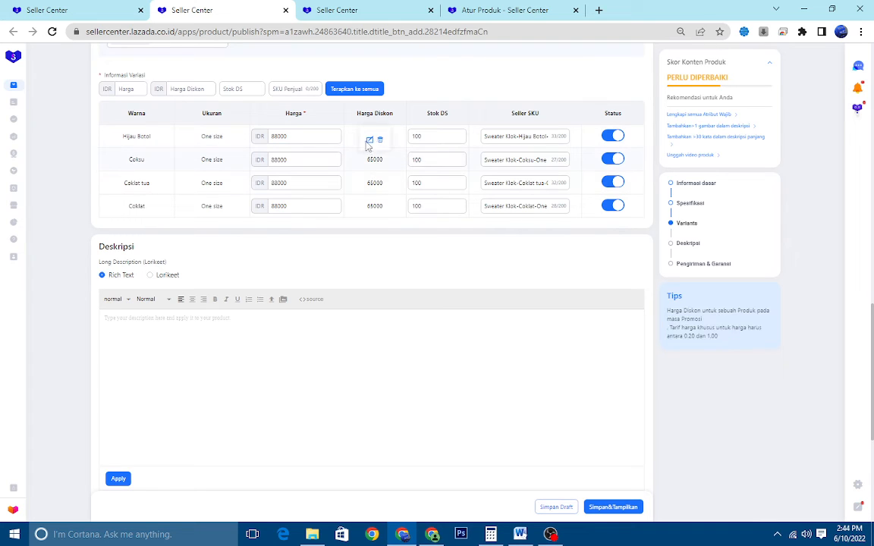
left_click(371, 142)
double_click(316, 55)
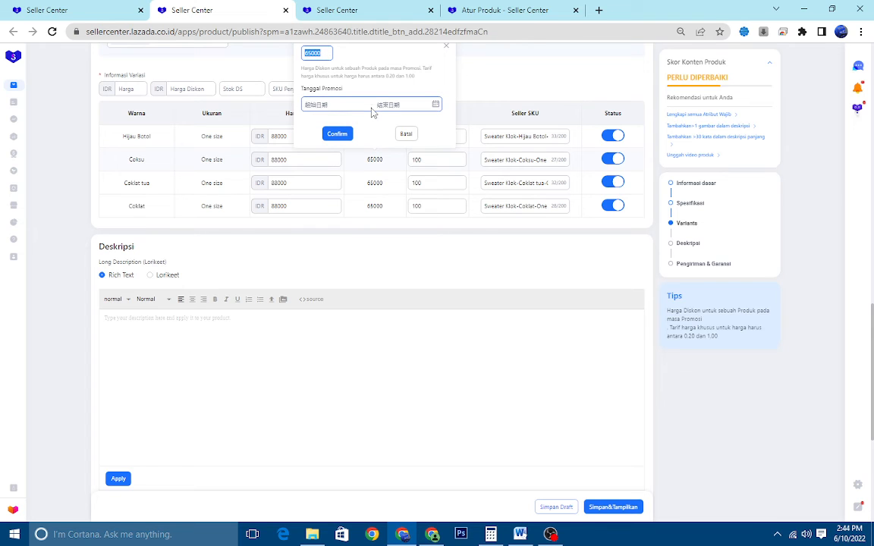
type("63")
left_click(342, 137)
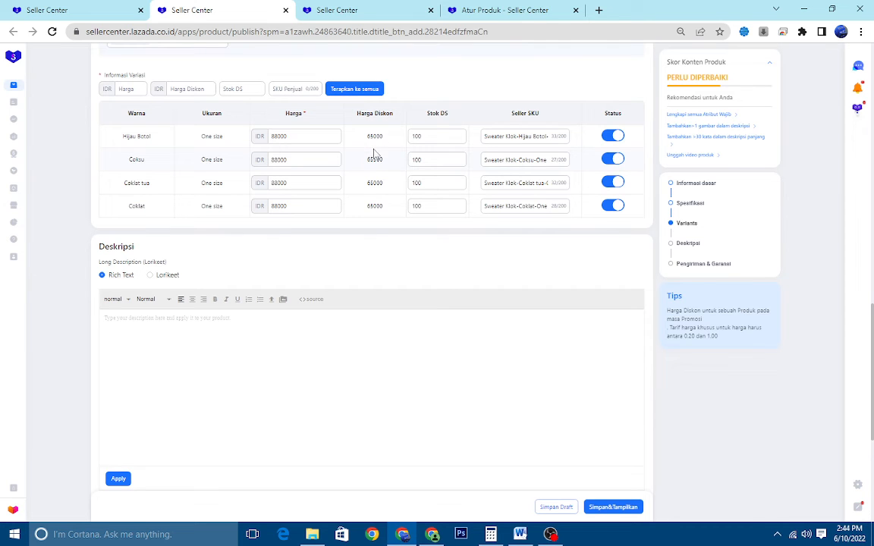
Switch the long description to Lorikeet and open its editor with a blank layout
scroll(381, 152, "down", 1)
scroll(355, 156, "up", 3)
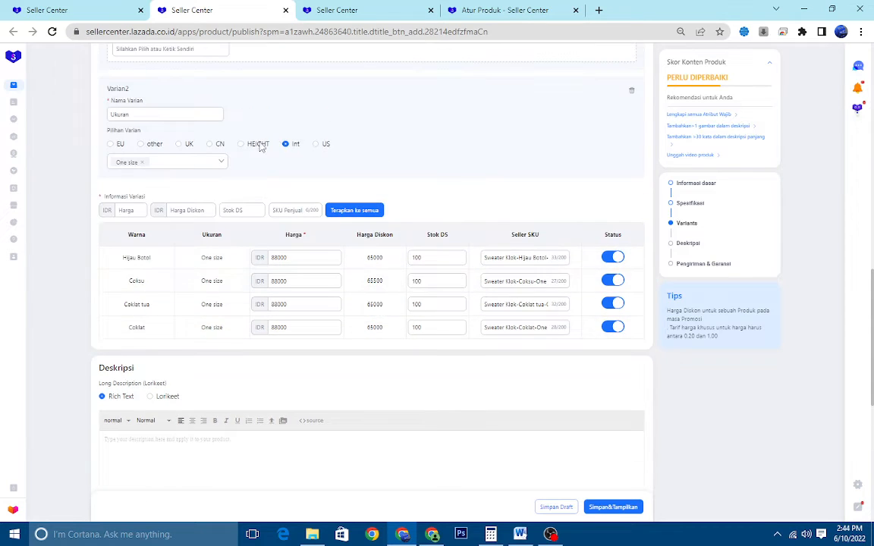
scroll(289, 146, "down", 4)
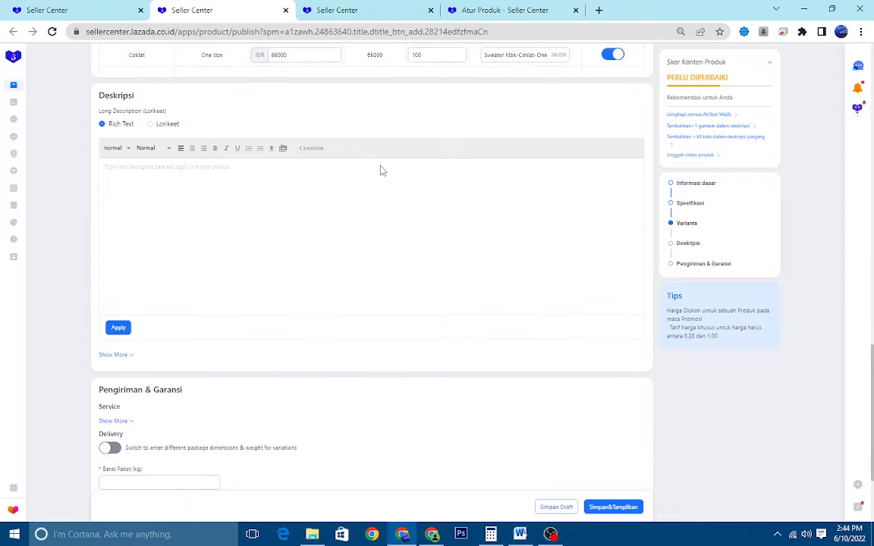
scroll(365, 174, "up", 2)
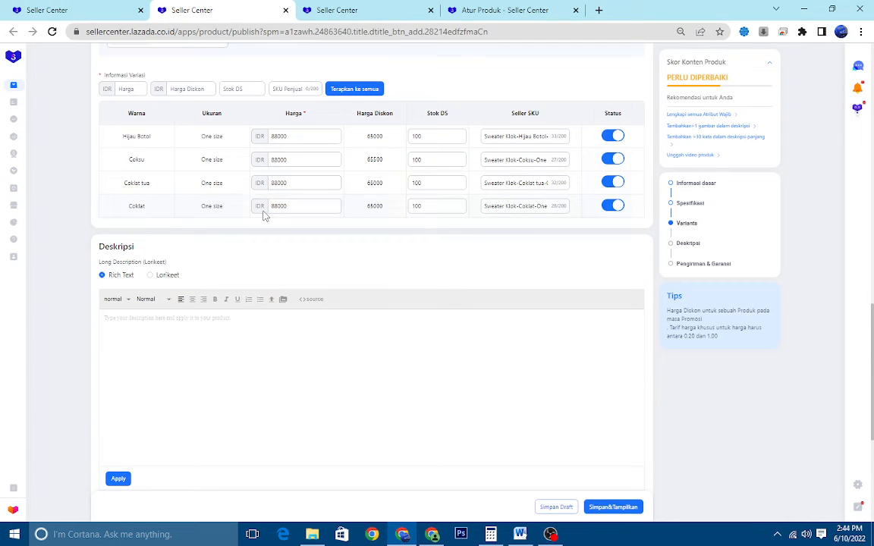
scroll(263, 216, "down", 2)
left_click(161, 153)
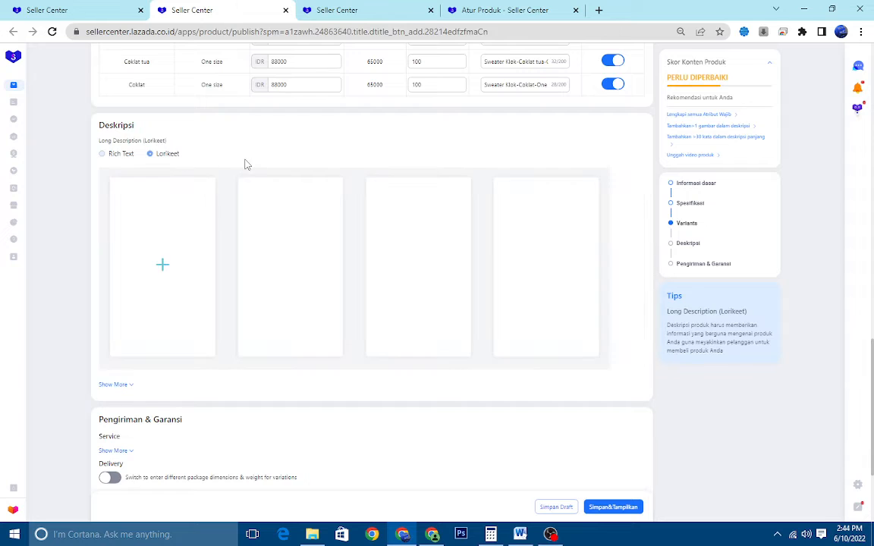
scroll(182, 205, "up", 3)
scroll(125, 243, "down", 3)
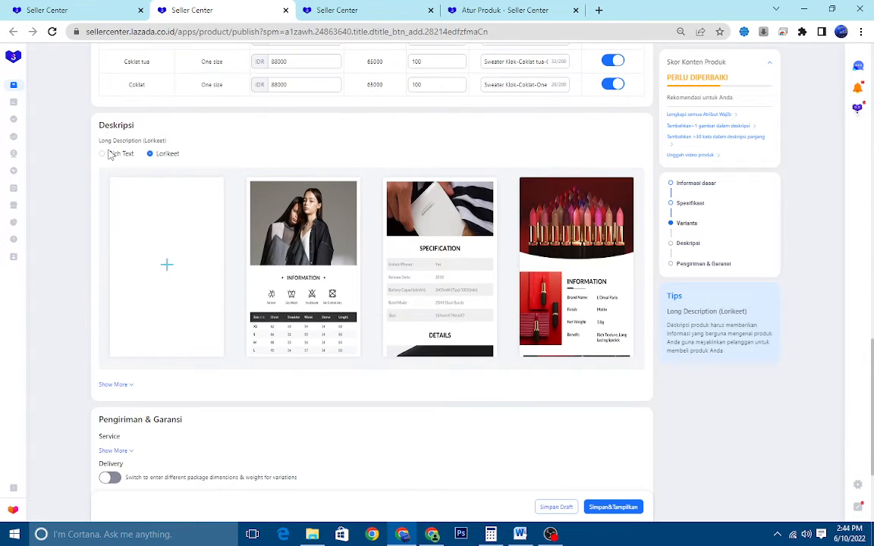
left_click(110, 154)
left_click(161, 153)
left_click(176, 265)
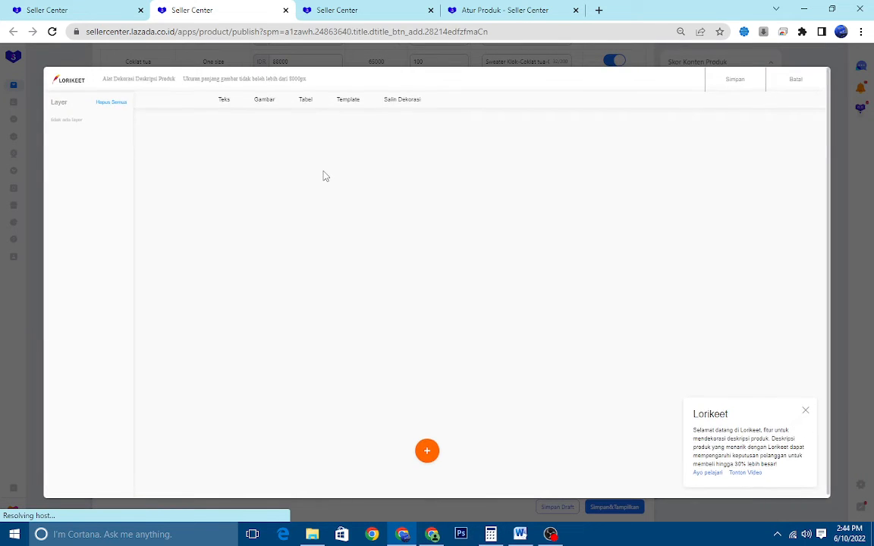
Add an image module to the description and upload the ON MODEL picture from the SWEATER LOCK folder into it
left_click(427, 450)
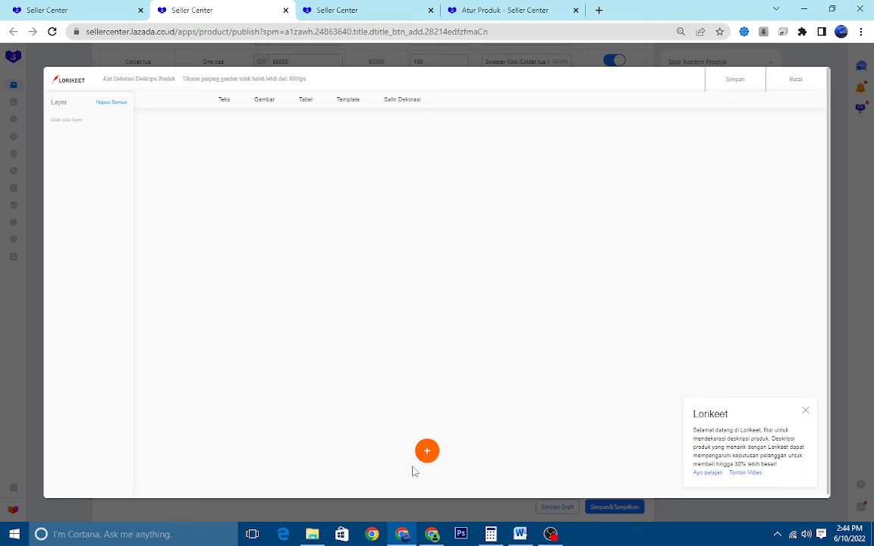
mouse_move(427, 450)
left_click(429, 400)
left_click(230, 182)
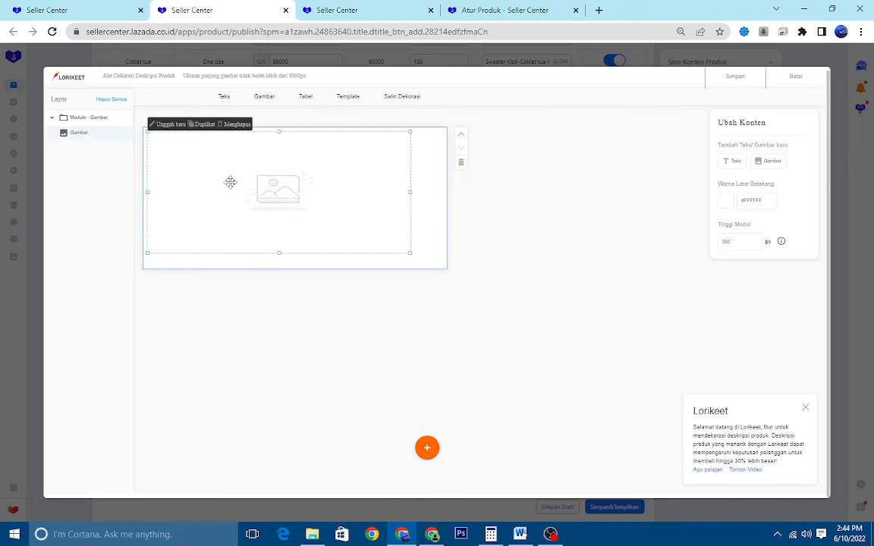
left_click(159, 123)
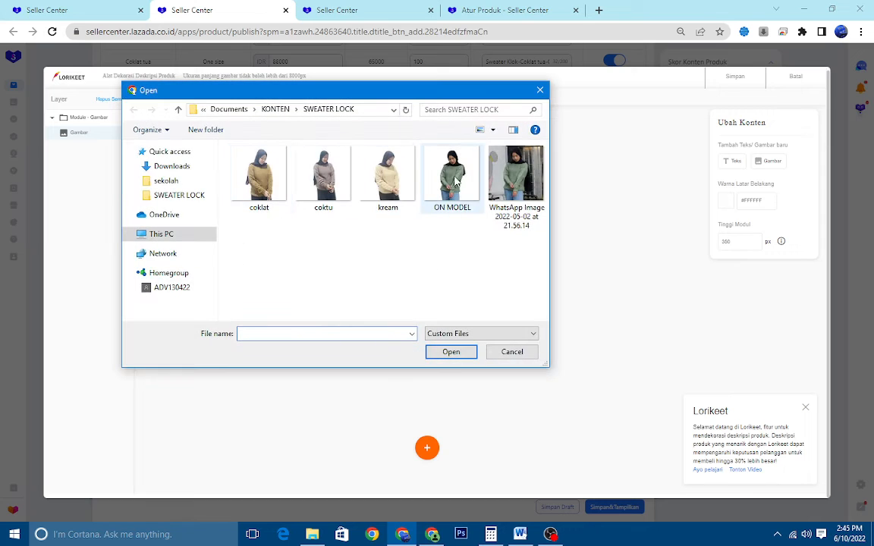
double_click(455, 179)
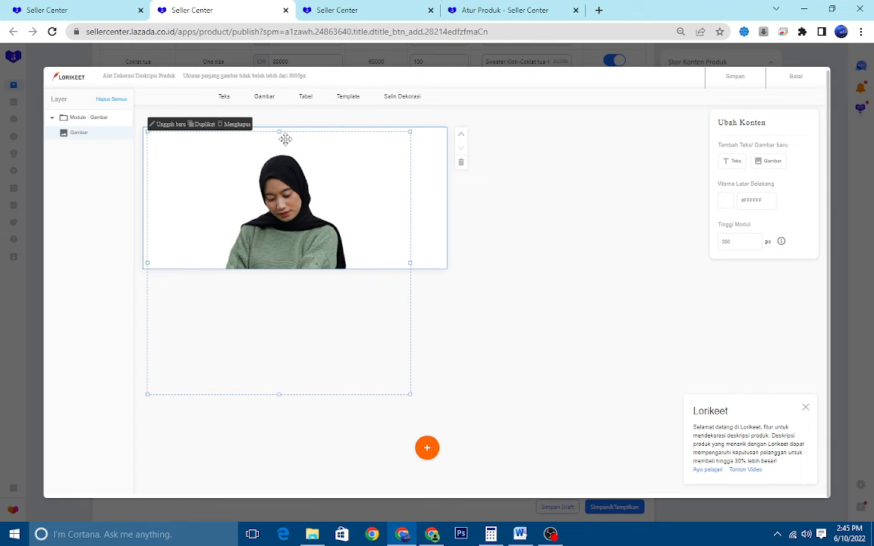
Move the ON MODEL picture slightly up and left in its module and set the module height to 750 px
left_click_drag(259, 123, 282, 120)
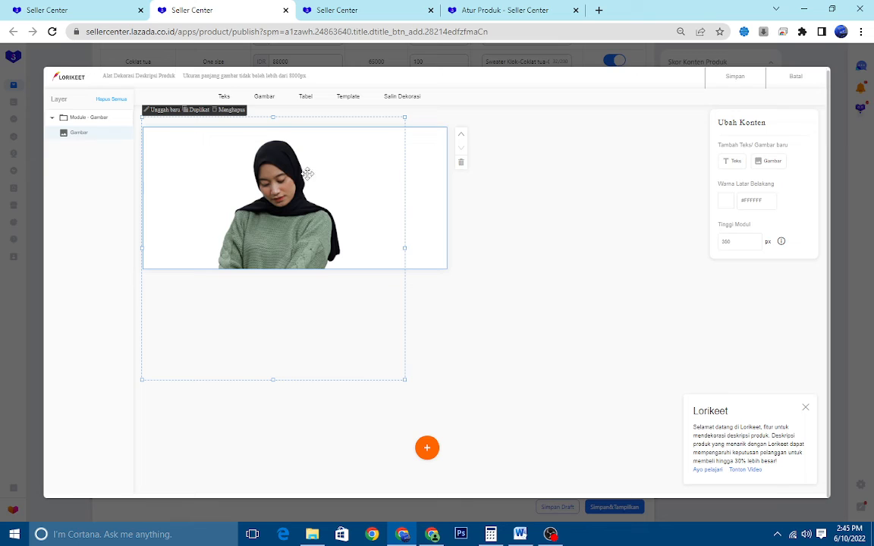
triple_click(736, 223)
double_click(745, 243)
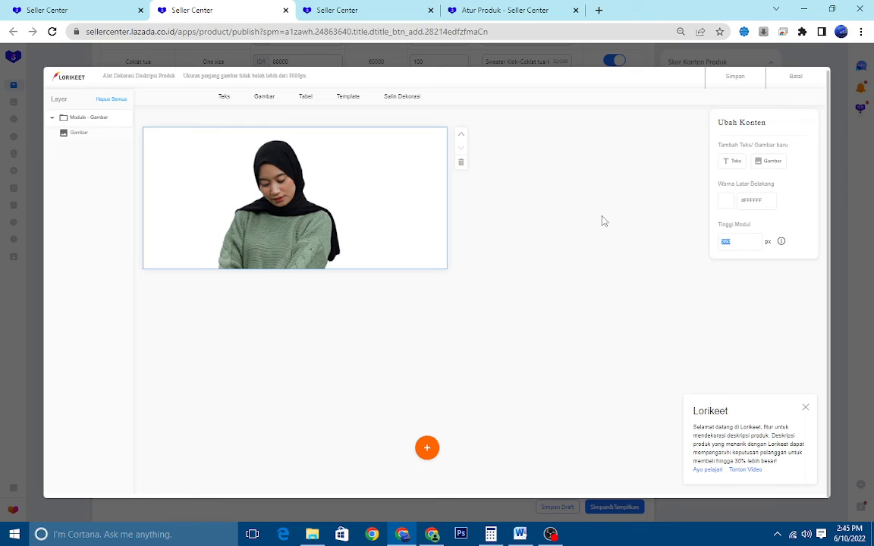
type("780")
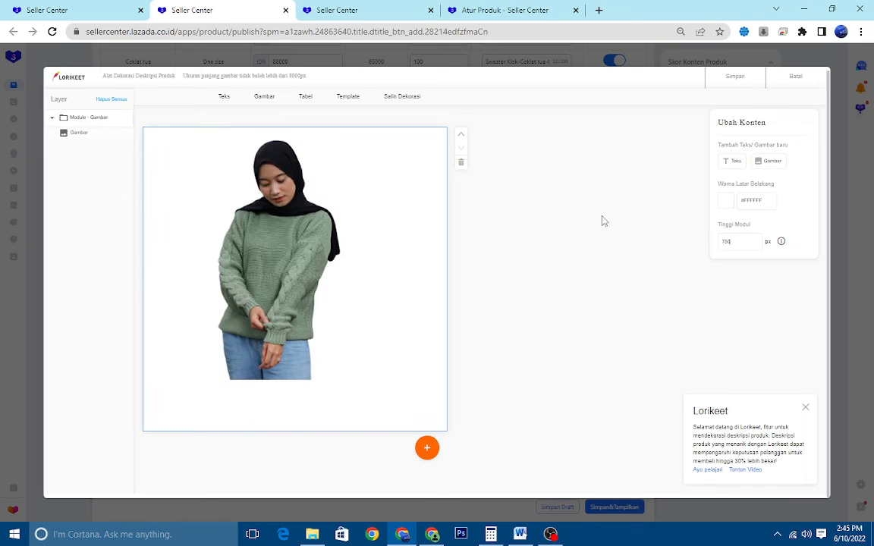
Enlarge the green sweater picture proportionally until it fills the width and height of its 750 px module
left_click(326, 284)
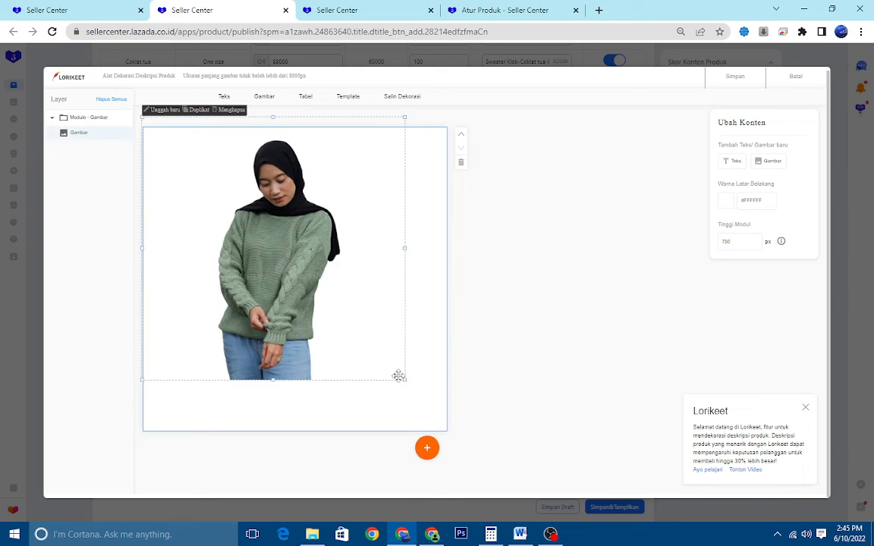
mouse_move(404, 379)
left_mouse_down()
mouse_move(428, 423)
mouse_move(398, 365)
left_mouse_up()
double_click(735, 240)
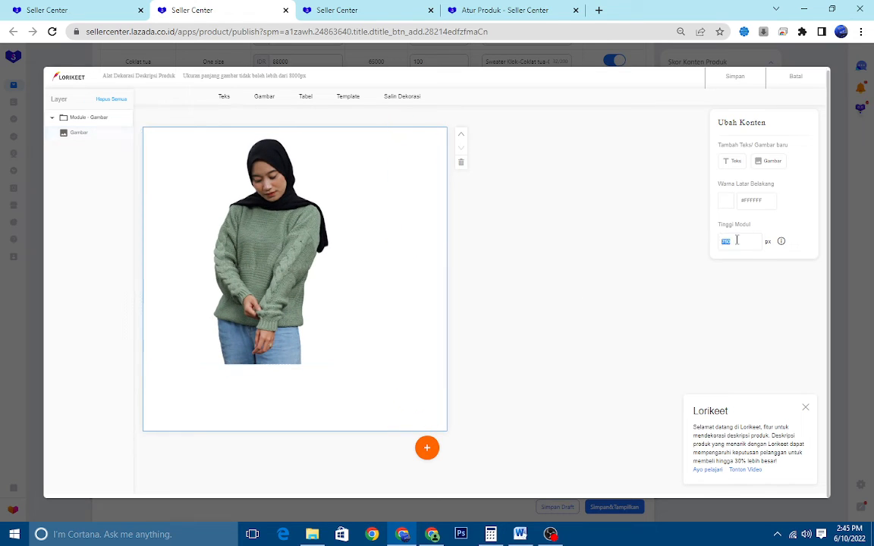
left_click(250, 282)
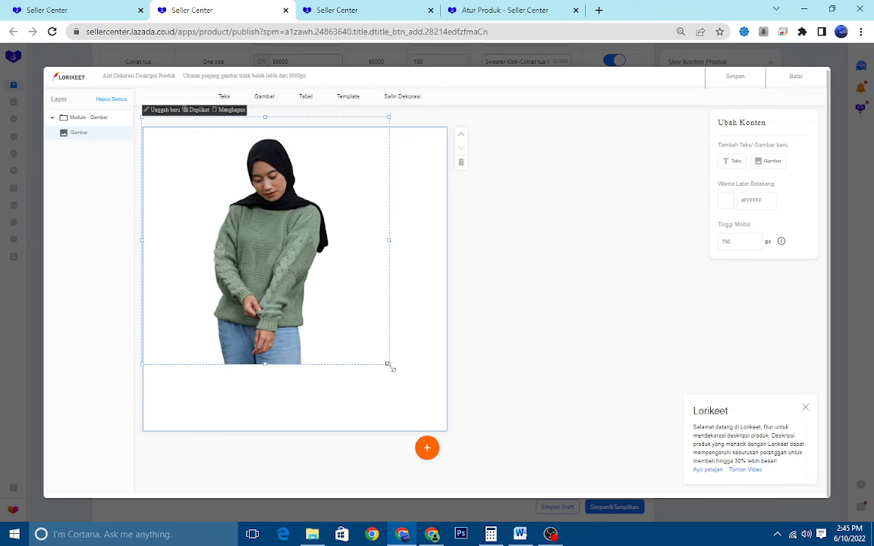
left_click_drag(389, 365, 433, 436)
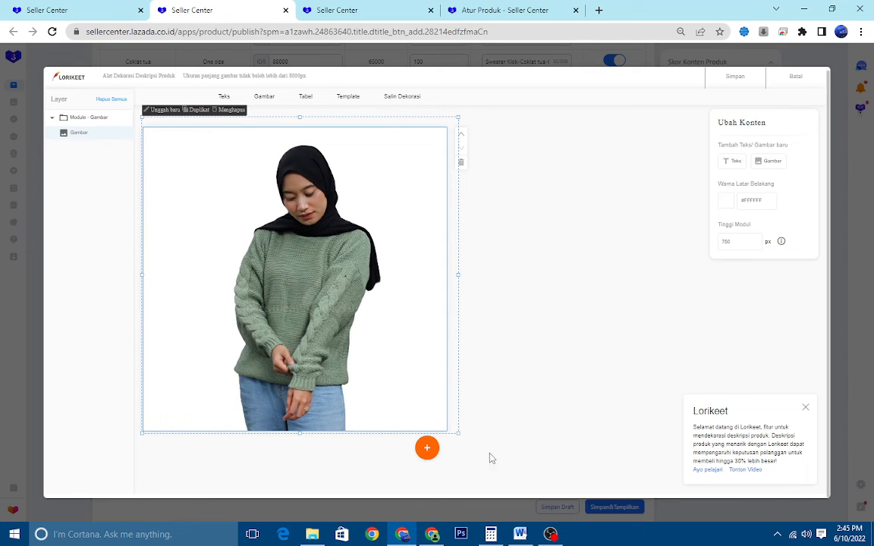
Add a second image module below the green sweater and upload the cream sweater model picture into it
mouse_move(430, 456)
left_click(433, 403)
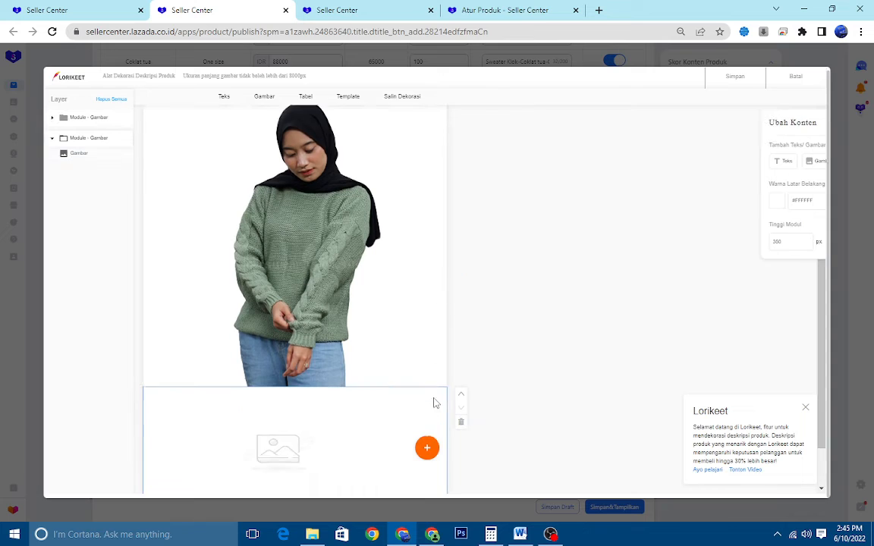
left_click(304, 418)
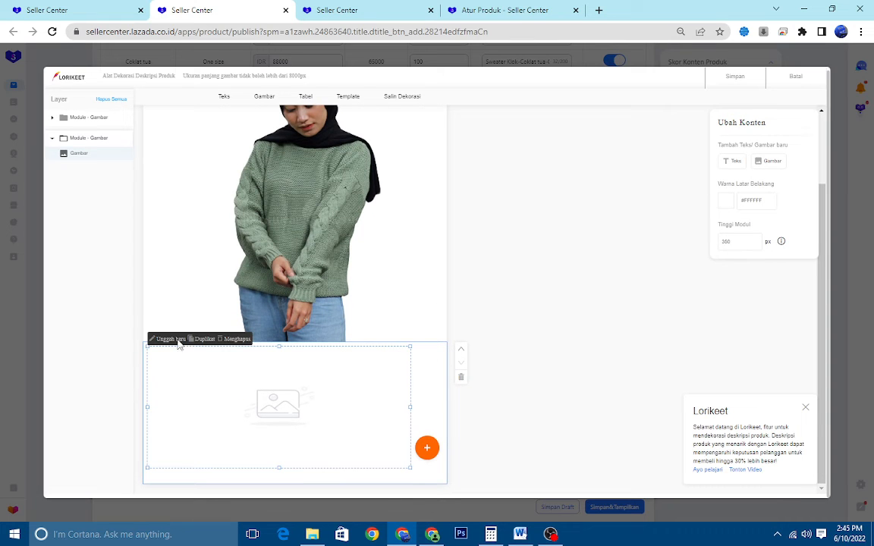
left_click(178, 341)
double_click(387, 171)
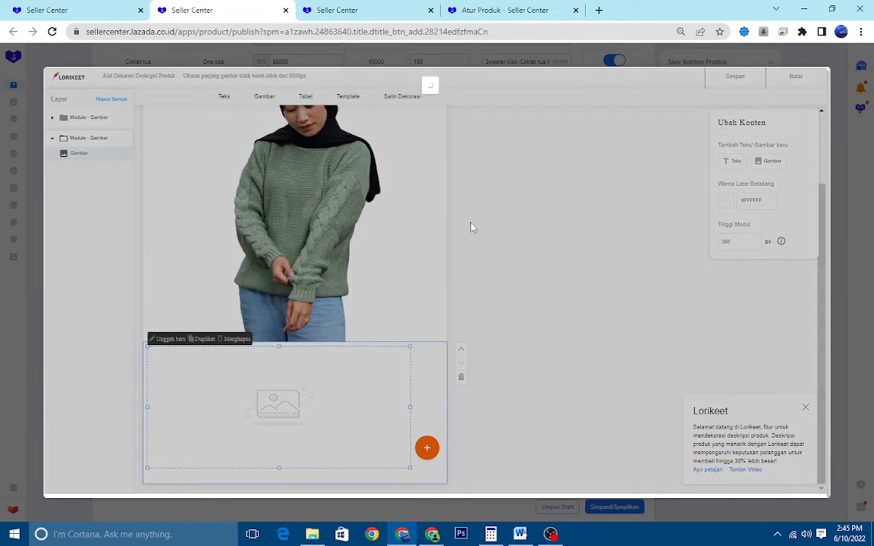
Set the cream sweater module's height to 750 px, then align its picture to the module's upper-left corner and enlarge it to fill the module
scroll(667, 250, "down", 3)
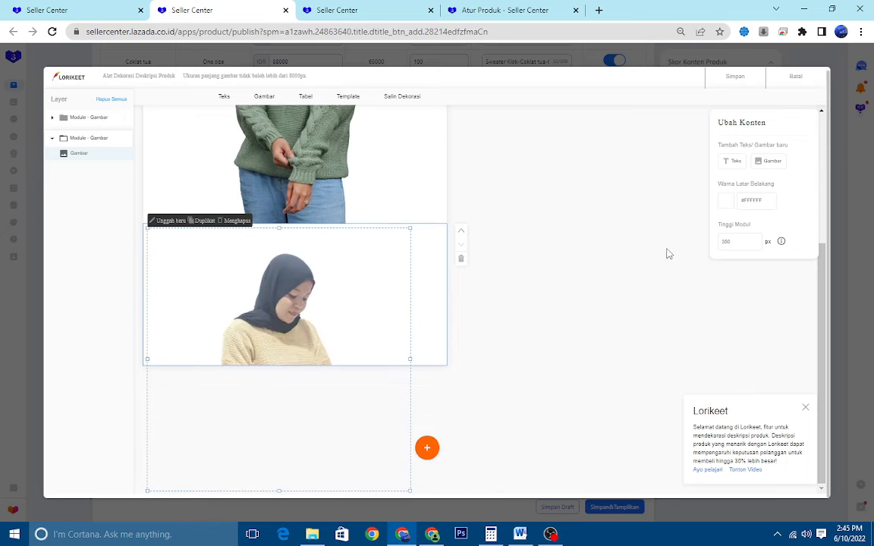
left_click(735, 242)
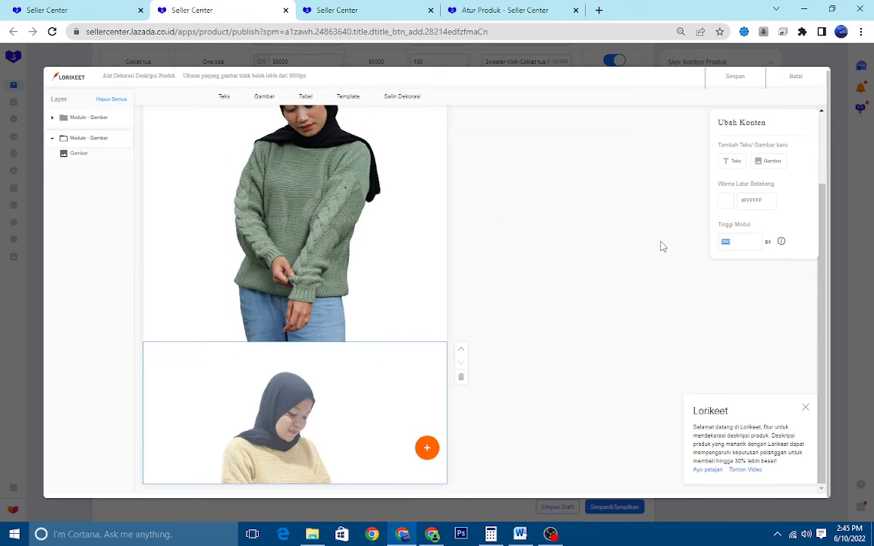
type("760")
scroll(416, 262, "down", 3)
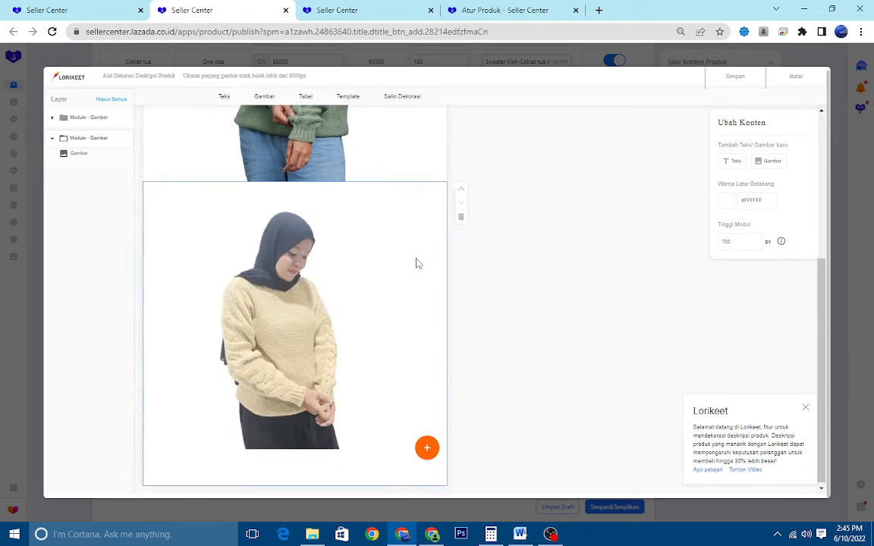
left_click(278, 280)
left_click_drag(308, 326, 305, 323)
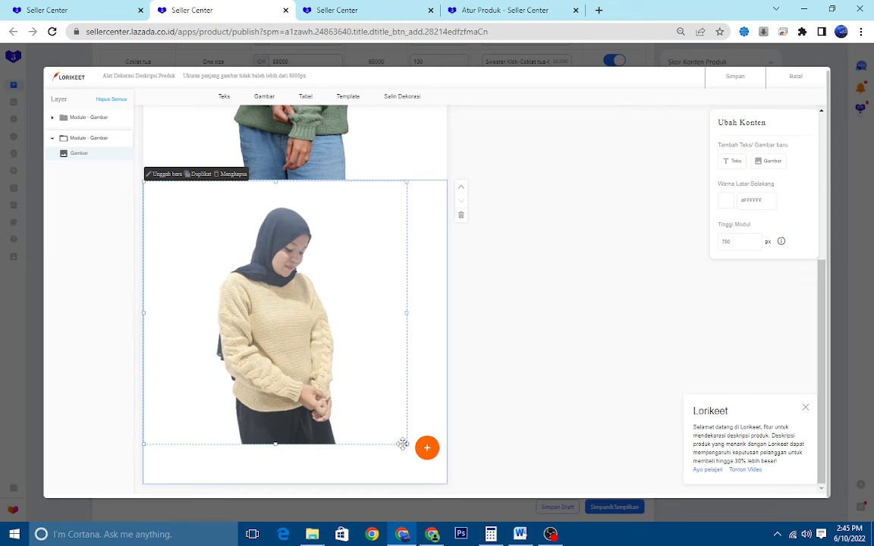
left_click_drag(407, 444, 471, 488)
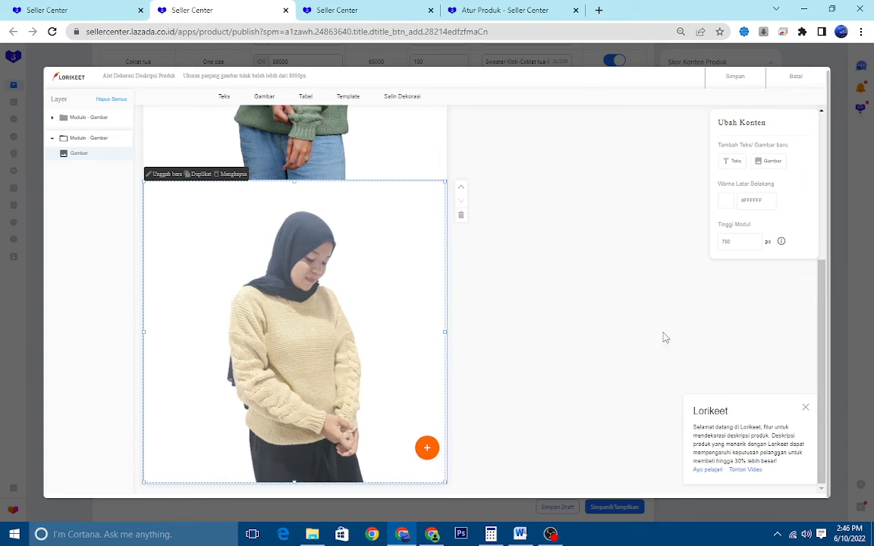
Add a third image module below the cream sweater and upload the brown sweater model picture into it
left_click(427, 449)
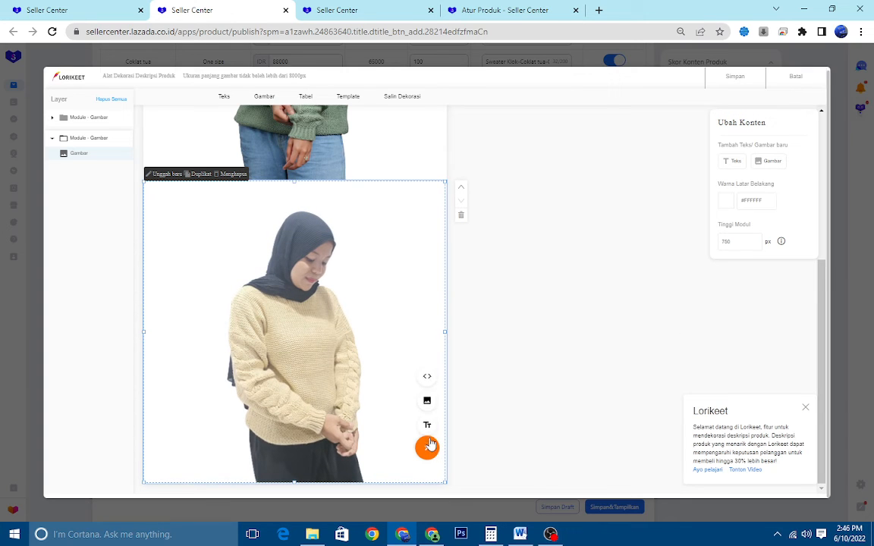
left_click(428, 399)
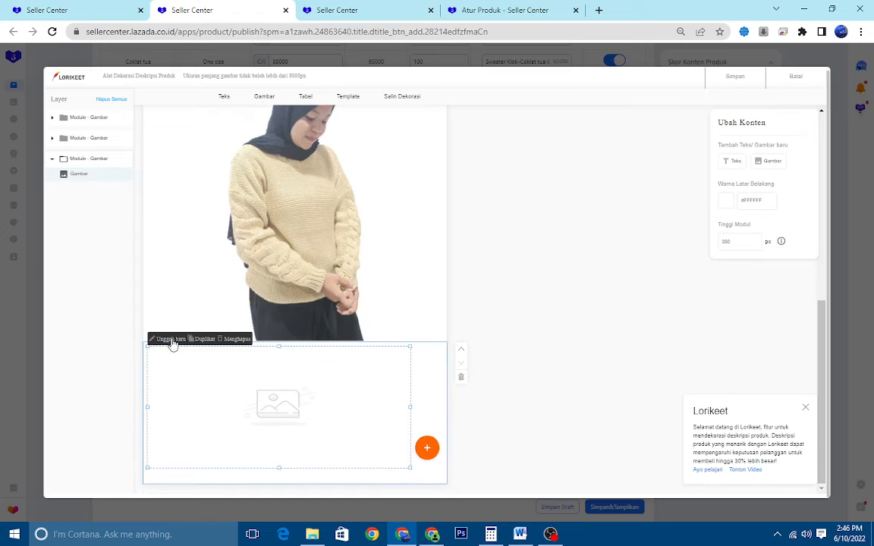
left_click(171, 339)
double_click(259, 171)
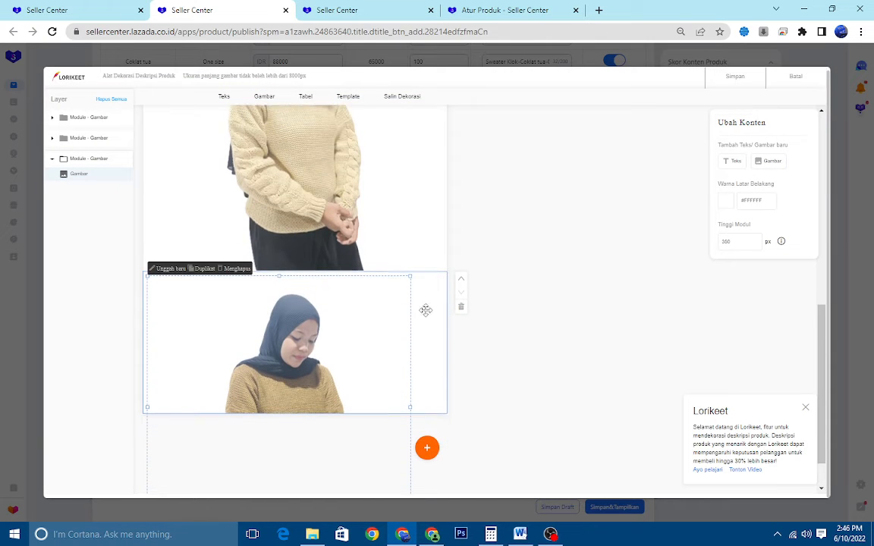
Set the brown sweater module's height to 750 px and enlarge its picture to fill the module
double_click(731, 240)
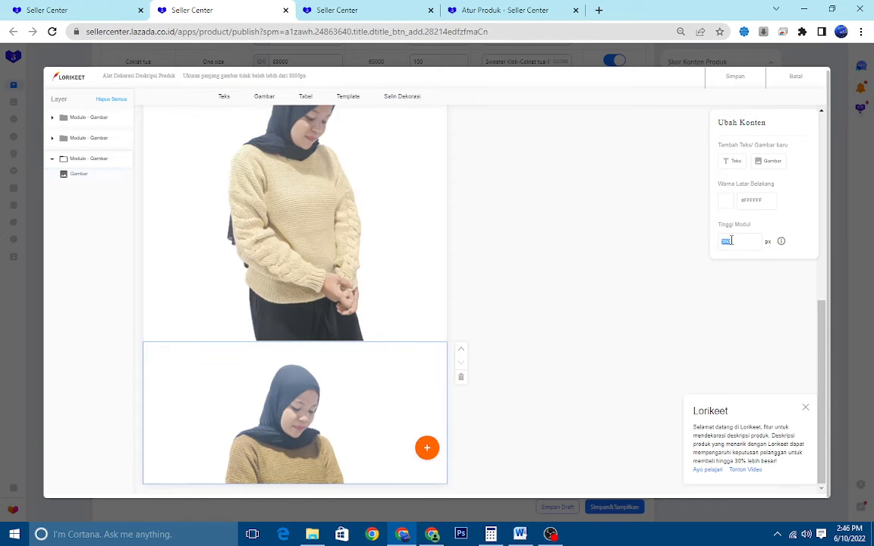
type("700")
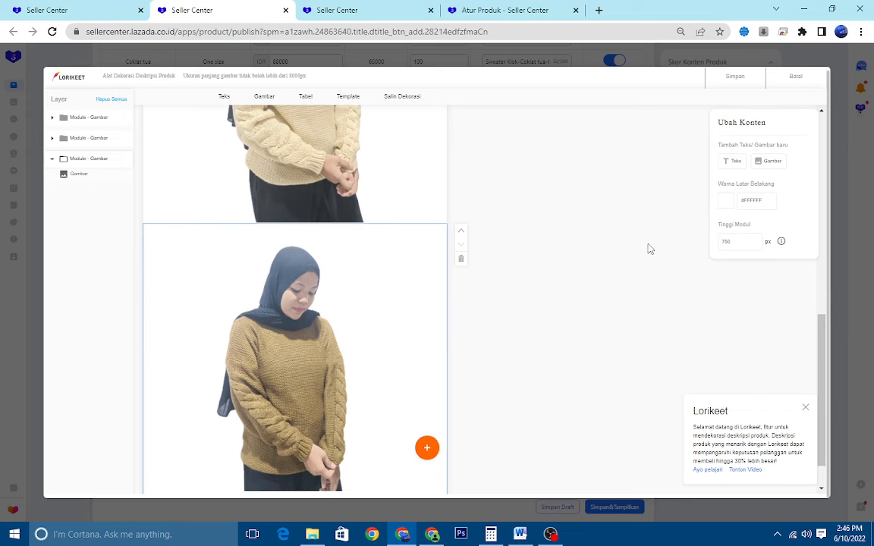
left_click(321, 322)
scroll(302, 272, "down", 1)
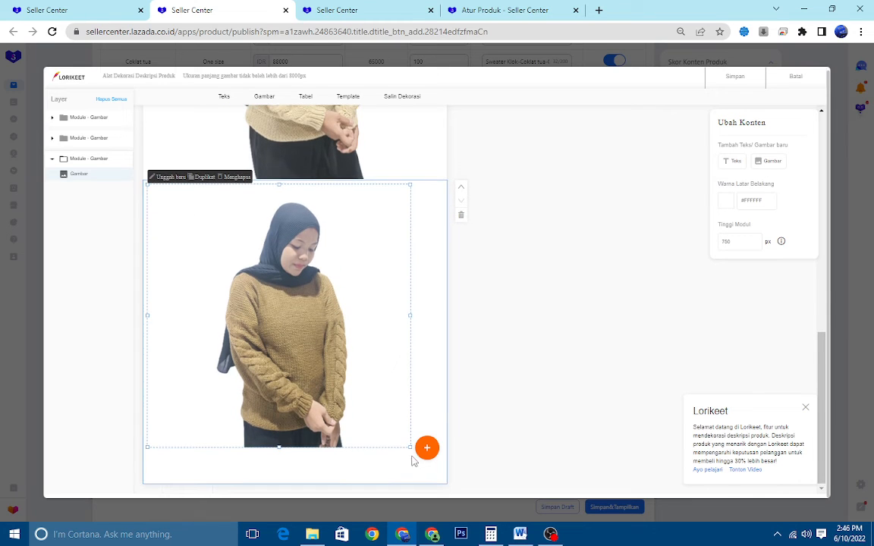
left_click_drag(410, 447, 468, 490)
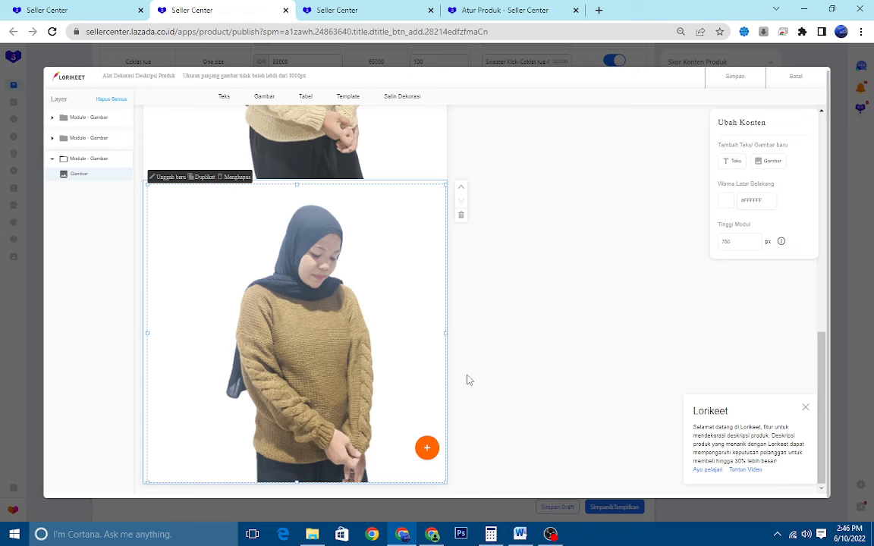
Review the layout of the green, cream and brown sweater image modules in the description
scroll(427, 259, "up", 7)
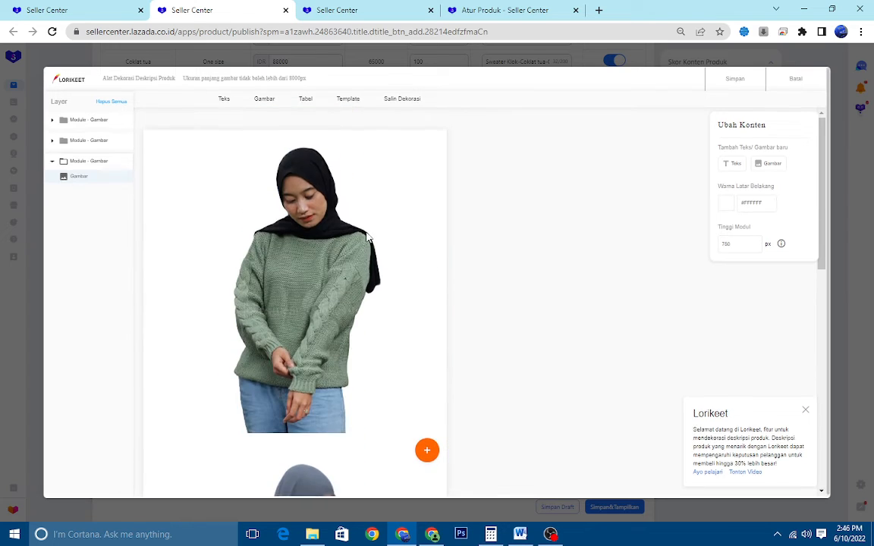
left_click(304, 241)
scroll(304, 241, "down", 4)
left_click(334, 231)
scroll(315, 220, "up", 4)
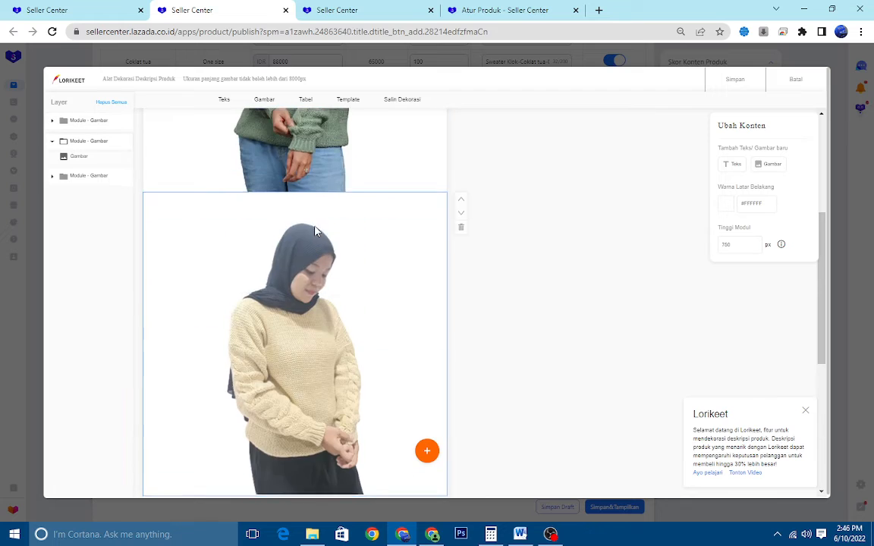
scroll(314, 218, "down", 7)
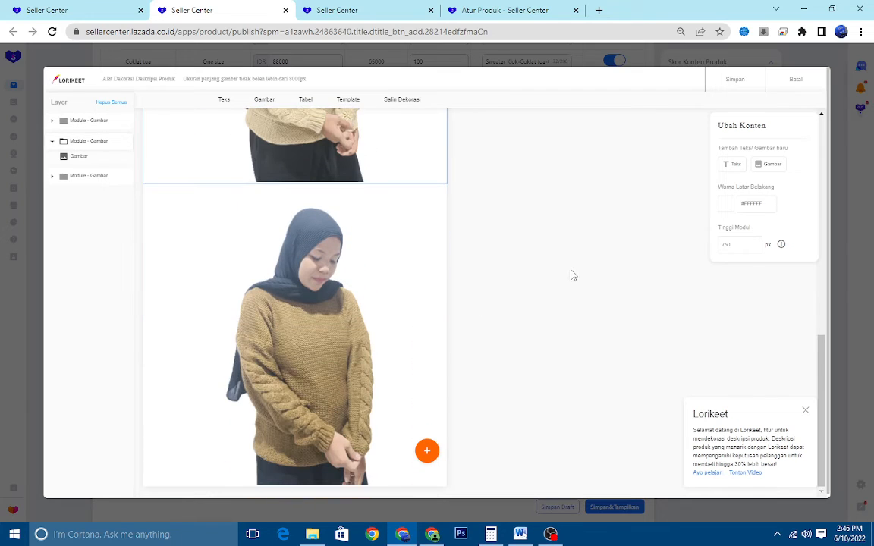
left_click(296, 296)
scroll(311, 280, "up", 7)
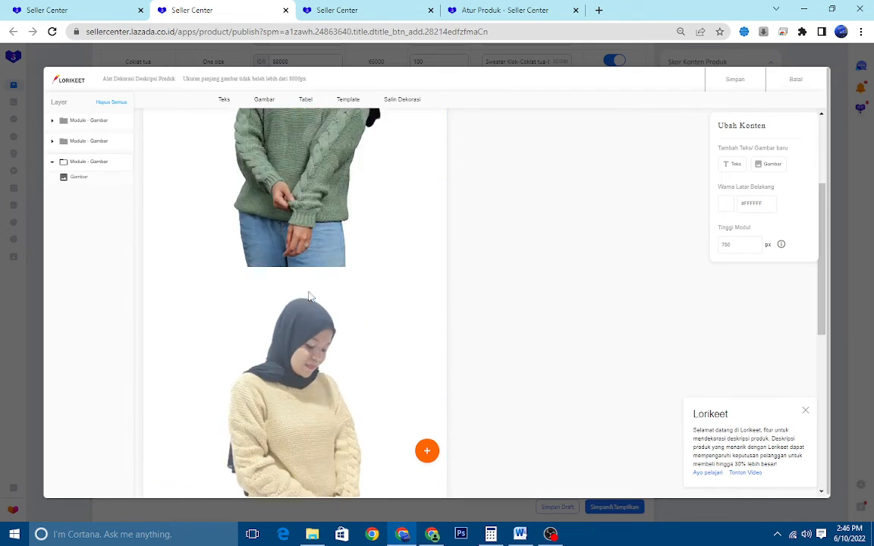
scroll(325, 262, "down", 6)
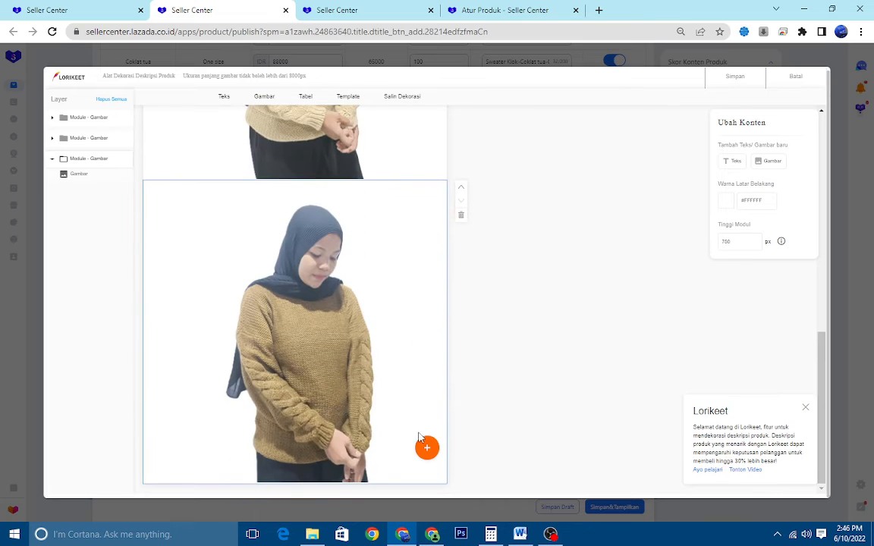
scroll(334, 283, "up", 5)
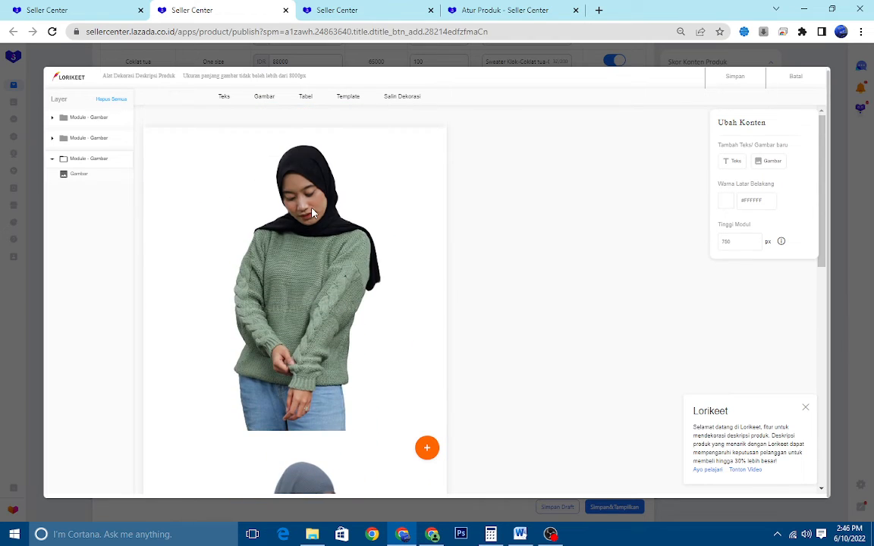
scroll(315, 228, "down", 6)
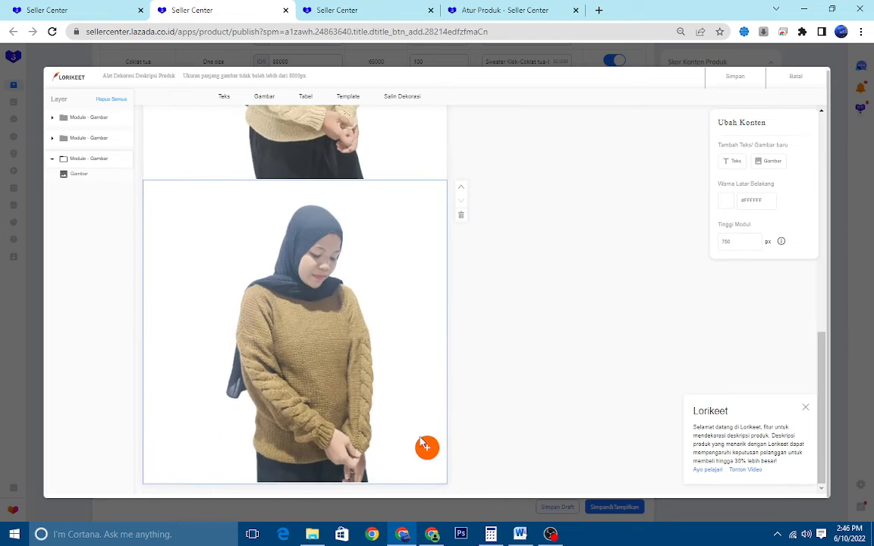
Add a text module below the brown sweater picture and stretch its text box across nearly the whole module
mouse_move(427, 446)
left_click(427, 426)
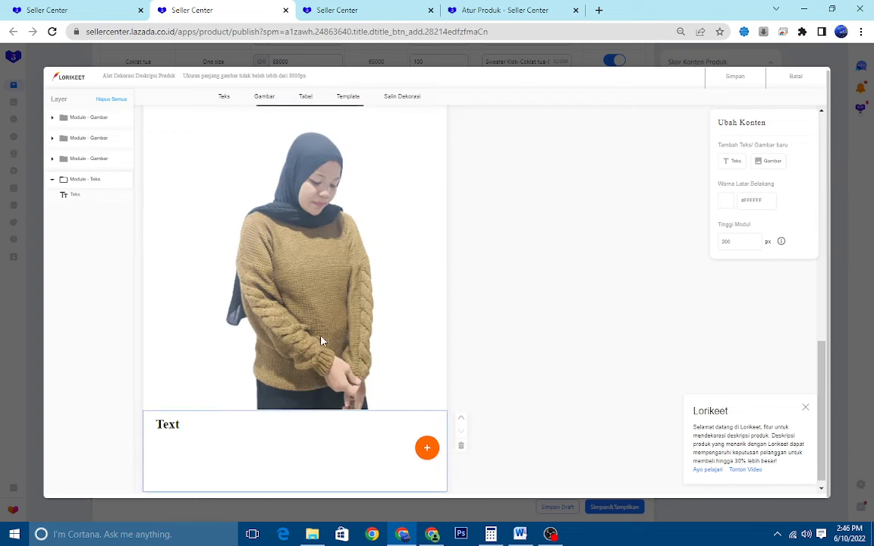
left_click(182, 416)
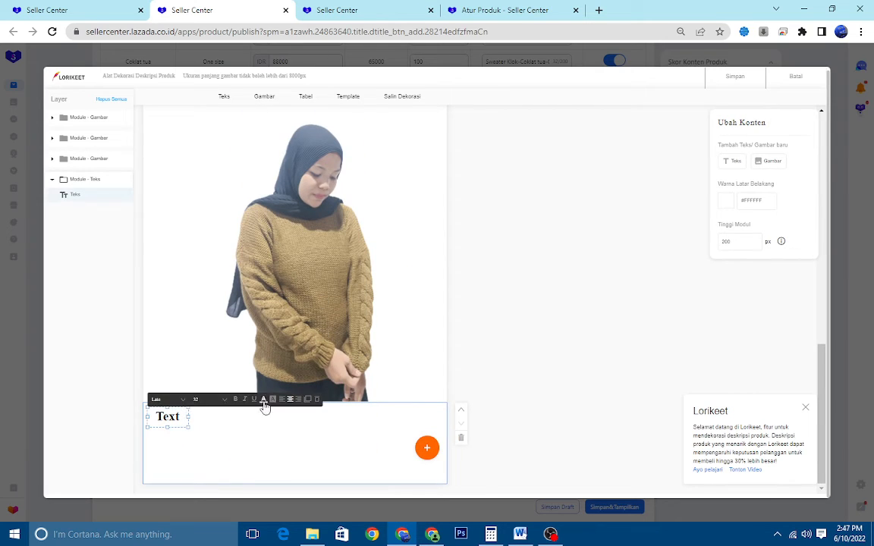
left_click_drag(188, 427, 445, 482)
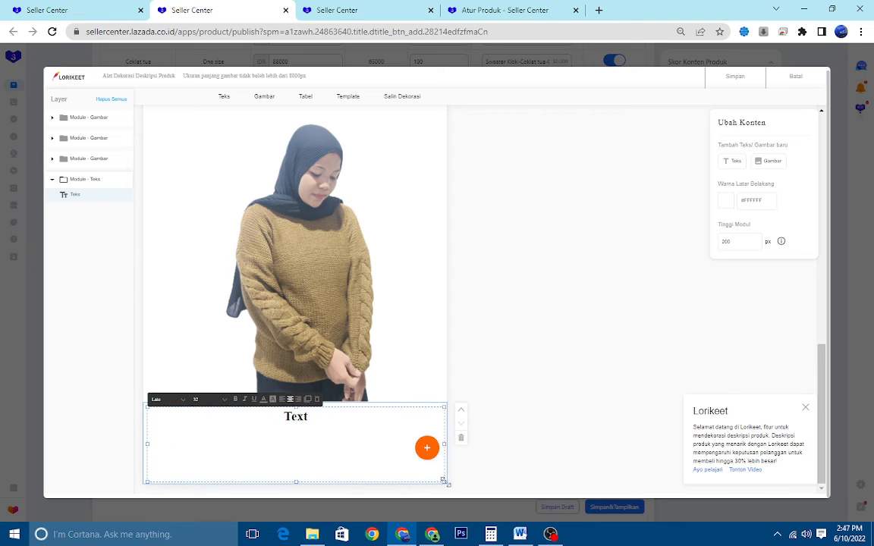
Replace the placeholder in the text module with the line "SELAMAT DATANG DI TOKO KAMI"
double_click(317, 427)
type("S")
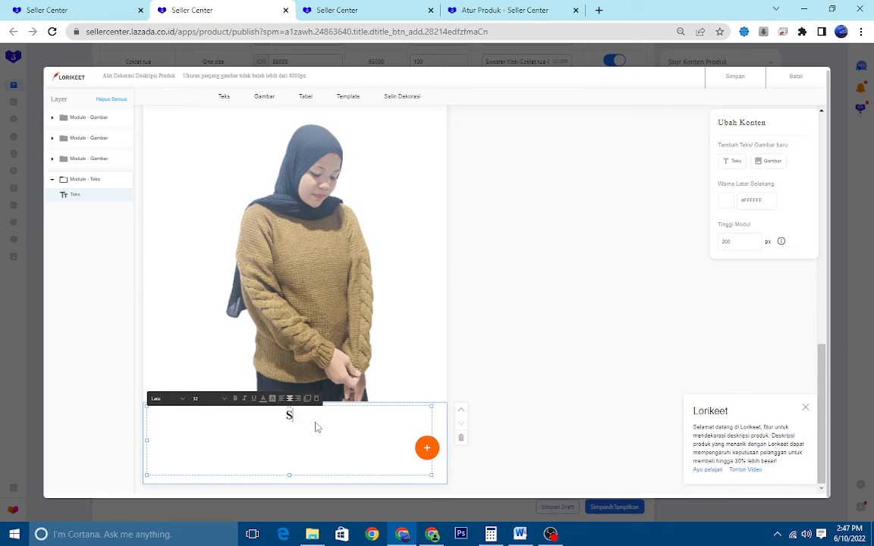
type("ELAMAT")
type("DATAN")
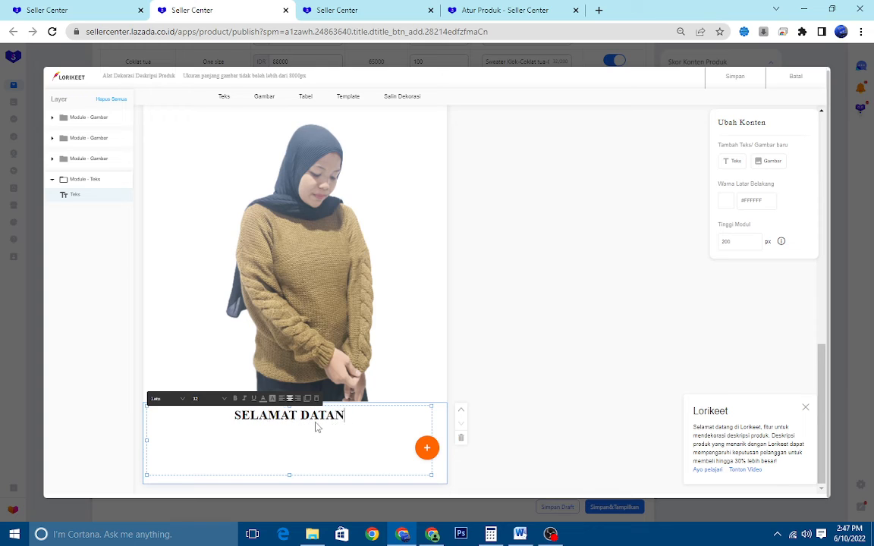
type("G DI TO")
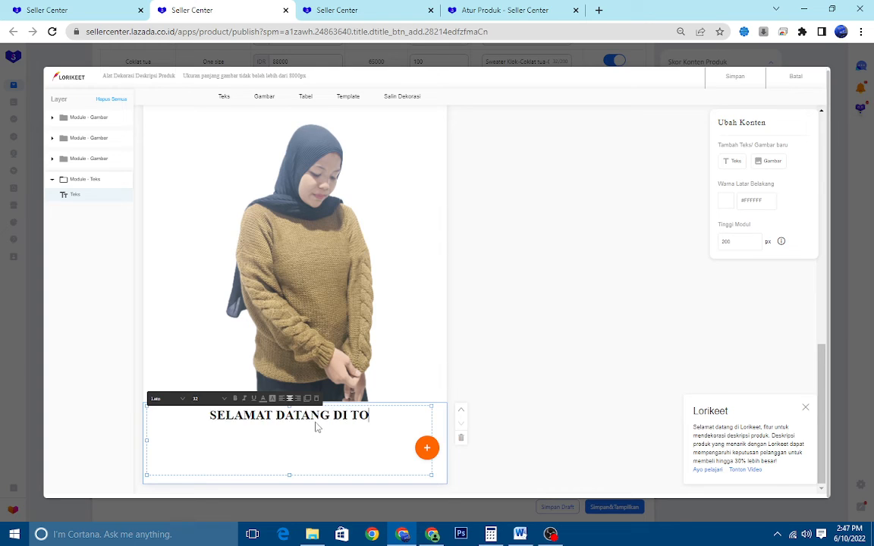
type("KO KAMI")
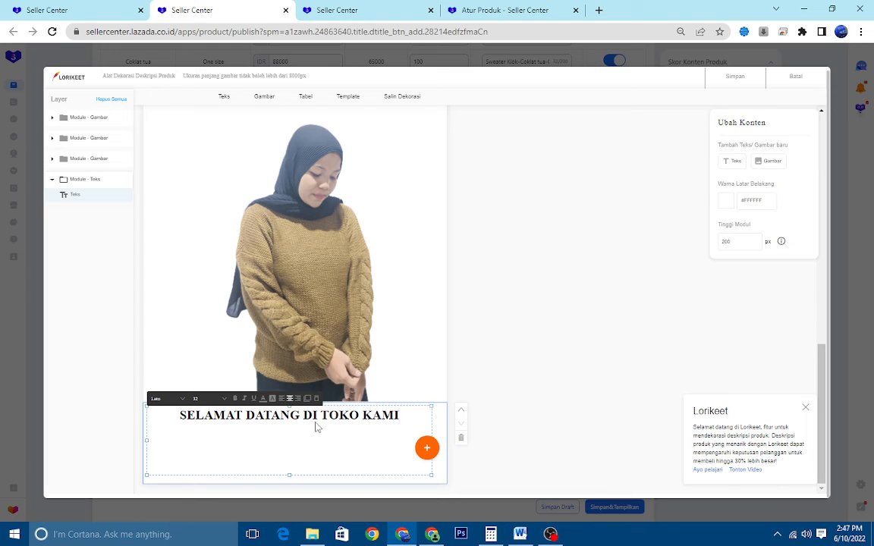
type(" KAMI MENYEDIAKAN ")
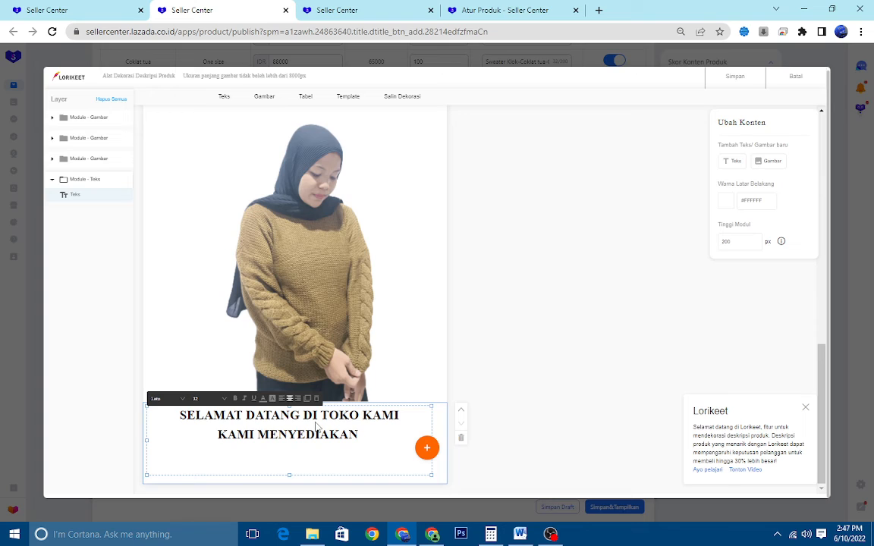
type("BERBA")
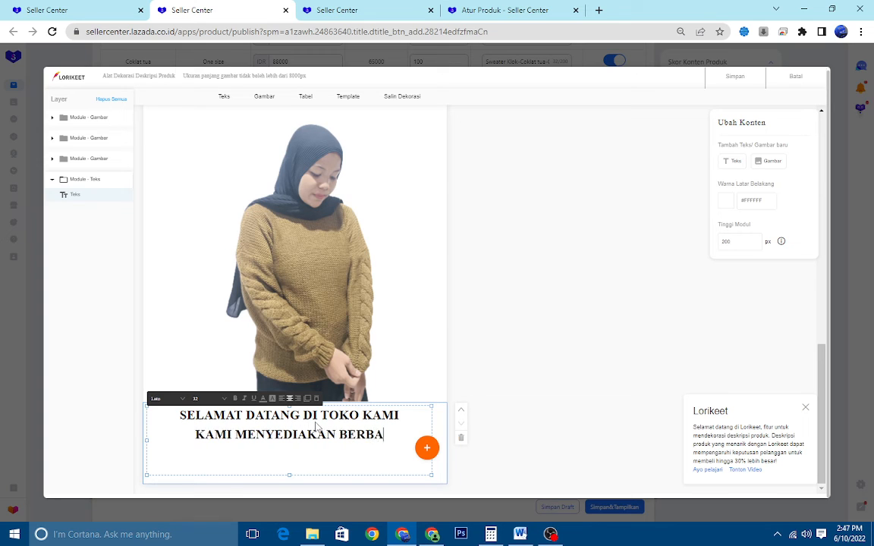
type("GAI MACAM")
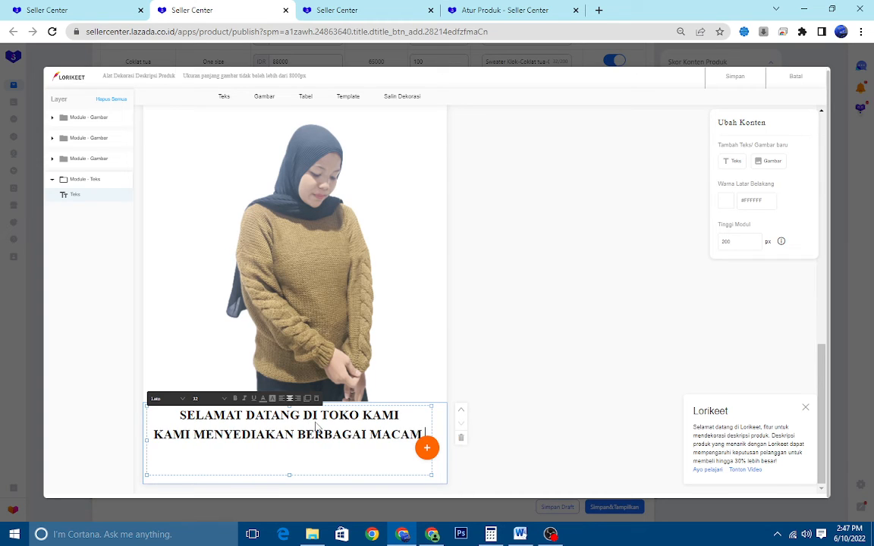
type(" OOTDS")
Add "KAMI MENYEDIAKAN BERBAGAI MACAM OOTD WANITA" below the welcome line in the text module
key("BackSpace")
type("WANIT")
key("BackSpace")
key("BackSpace")
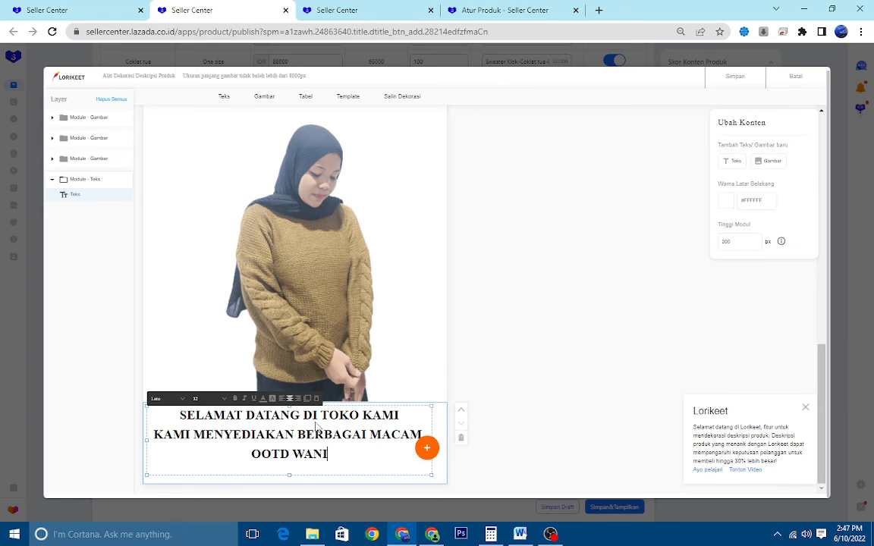
key("BackSpace")
key("BackSpace")
key("BackSpace")
key("BackSpace")
type("W")
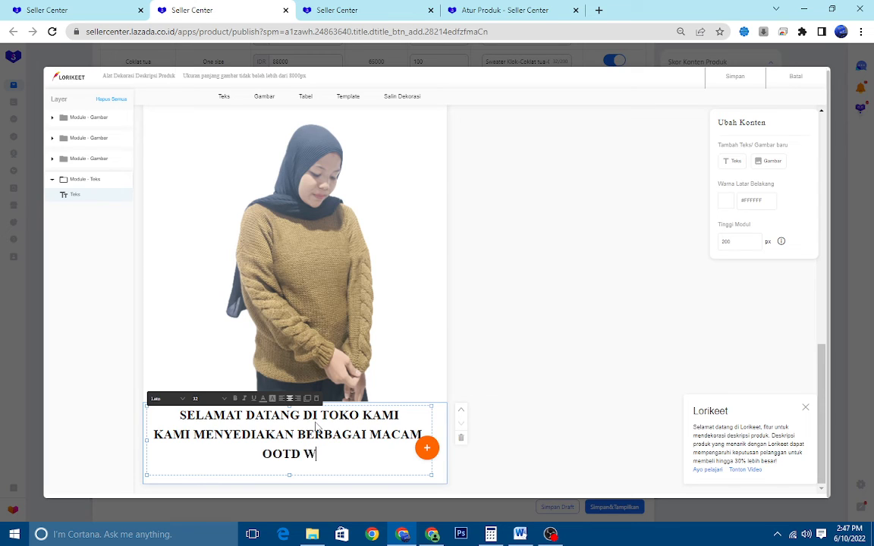
type("ANITA DE")
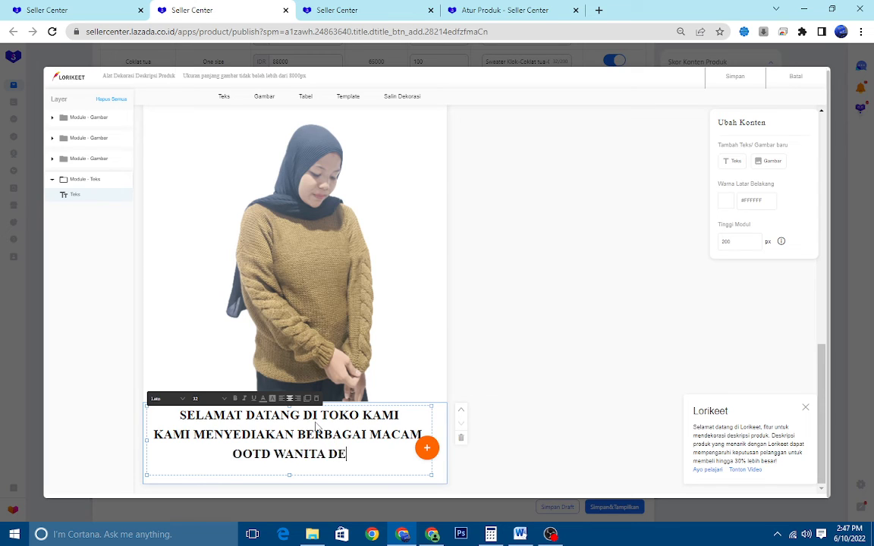
type("NGAN KUAL")
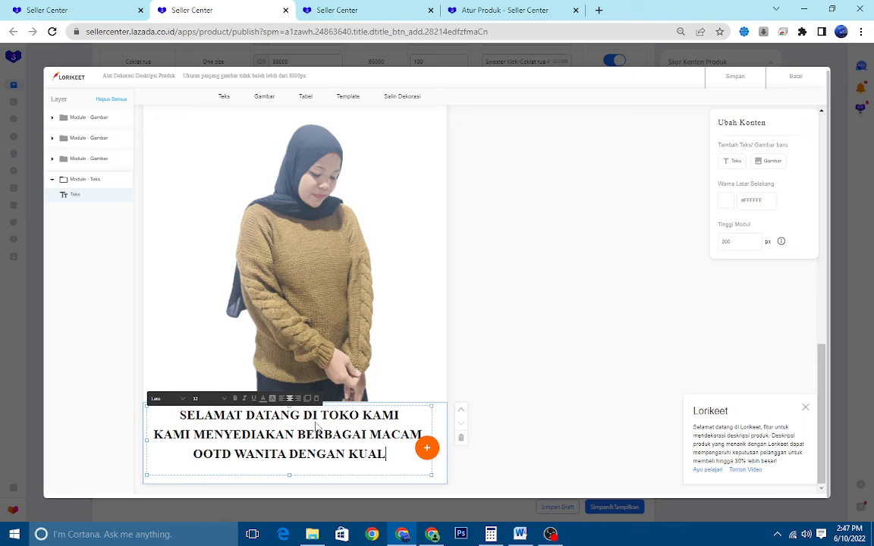
type("ITAS TERBAIK")
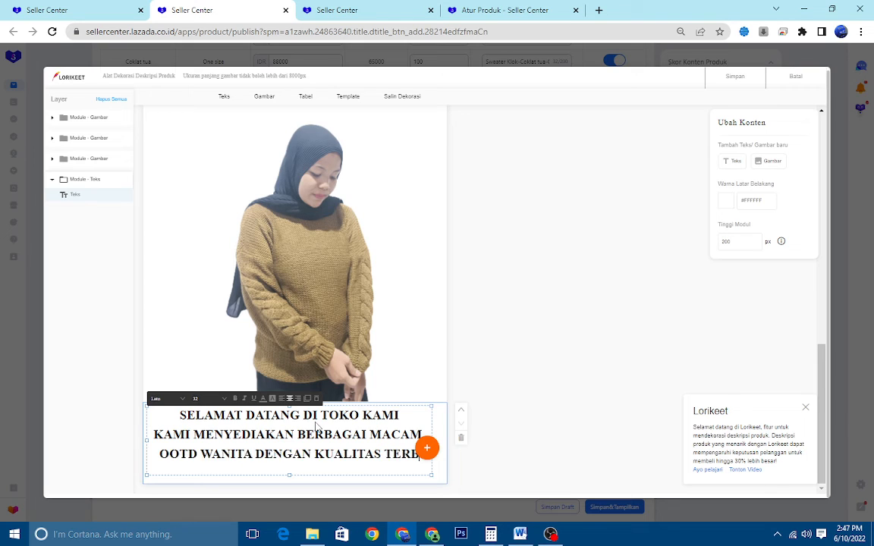
type(" DAN ")
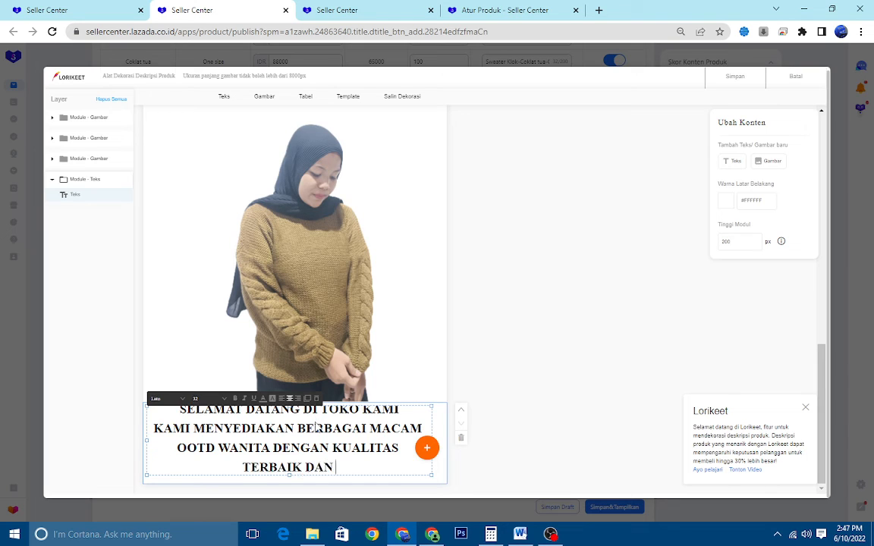
type("HARGA TE")
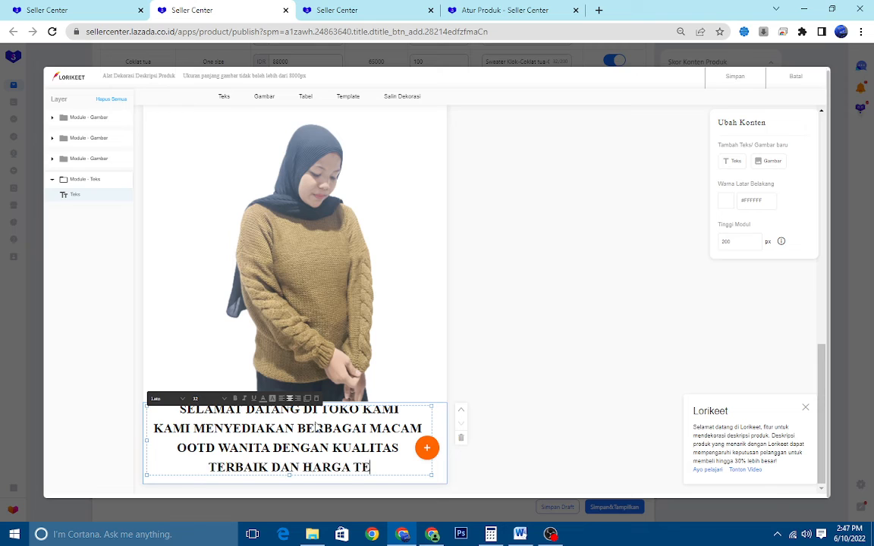
type("RJAUNGKAU")
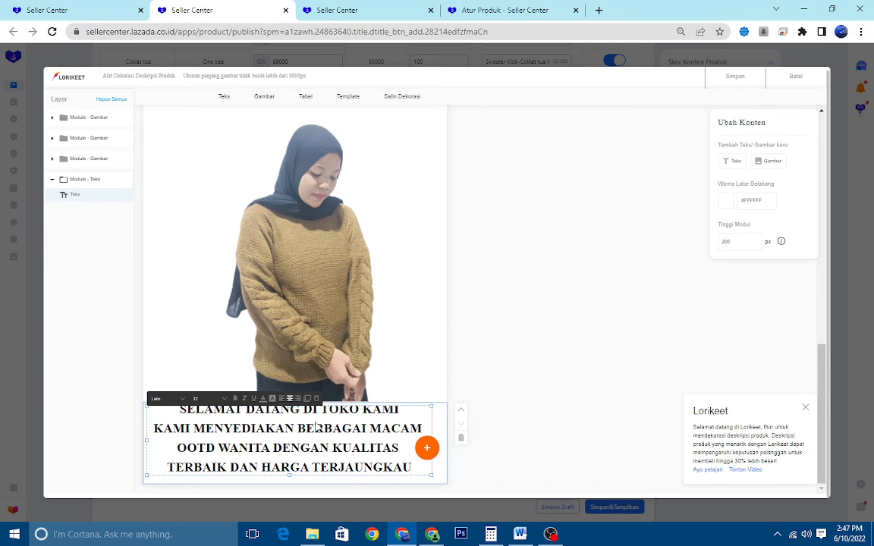
Complete the welcome text with "DENGAN KUALITAS TERBAIK DAN HARGA TERJAUNGKAU"
left_click(558, 373)
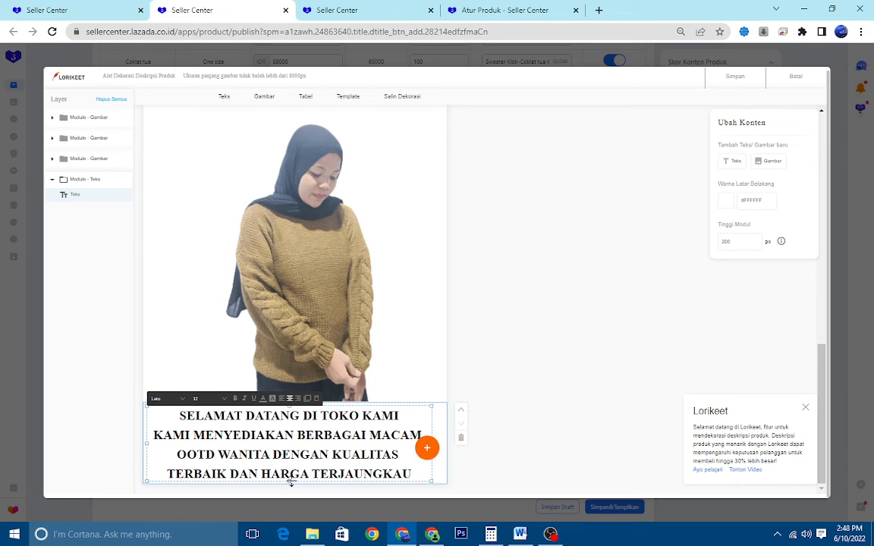
Widen the welcome text box to both edges of its module and save the Lorikeet description
left_click_drag(433, 403, 450, 398)
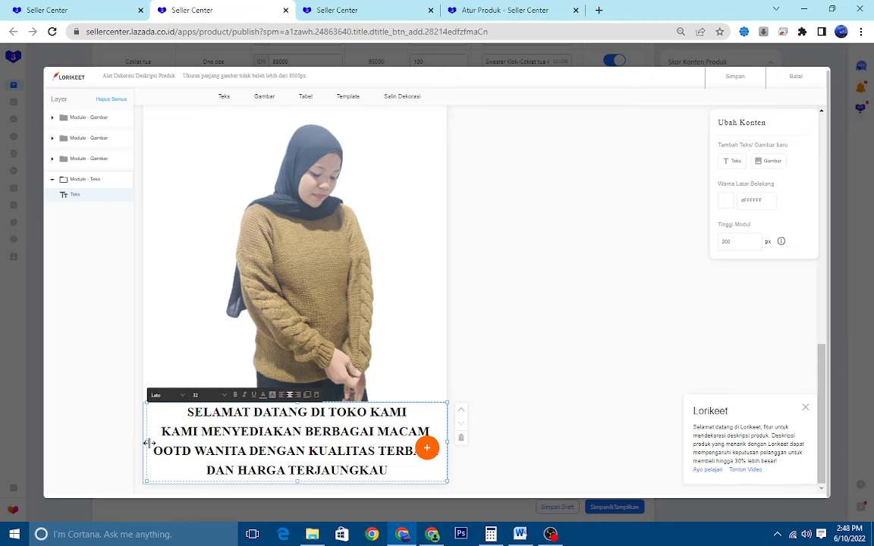
left_click_drag(149, 443, 142, 443)
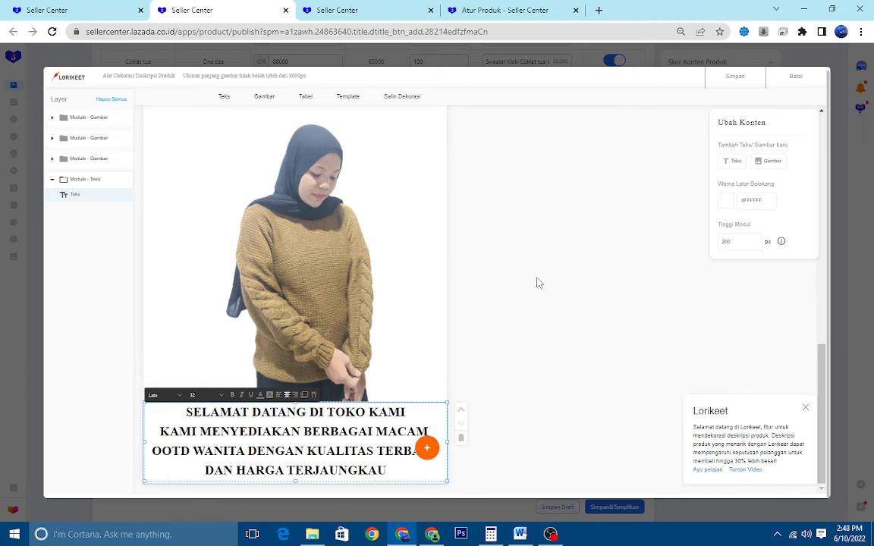
left_click(731, 79)
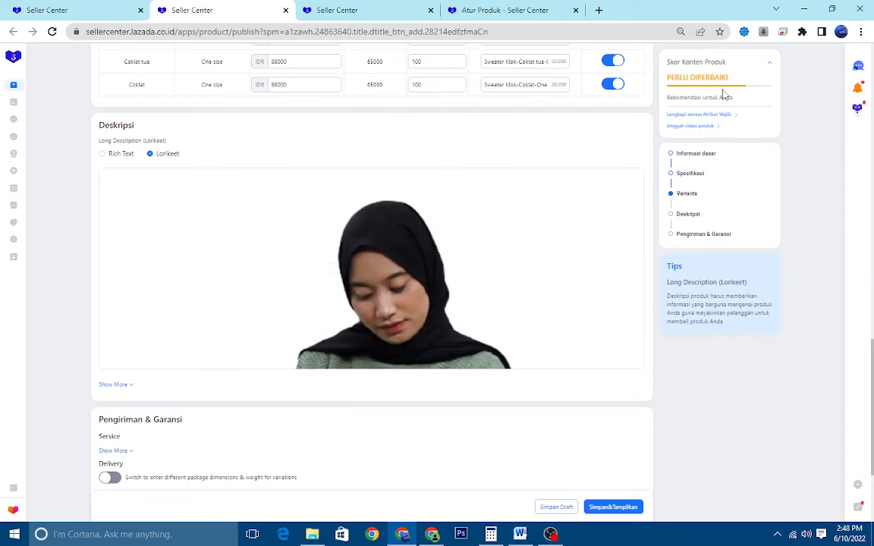
Collapse the content score recommendations and review the listing's variants, description and shipping sections
left_click(769, 68)
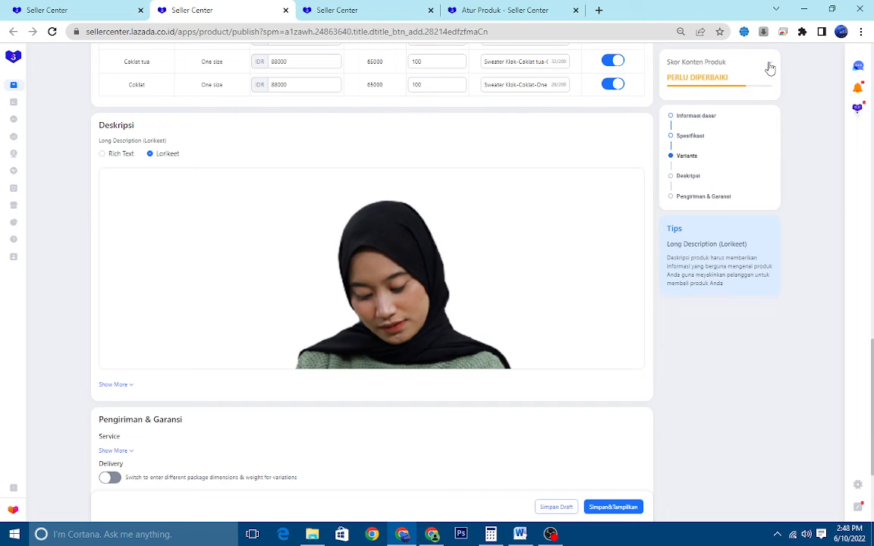
left_click(673, 158)
left_click(674, 179)
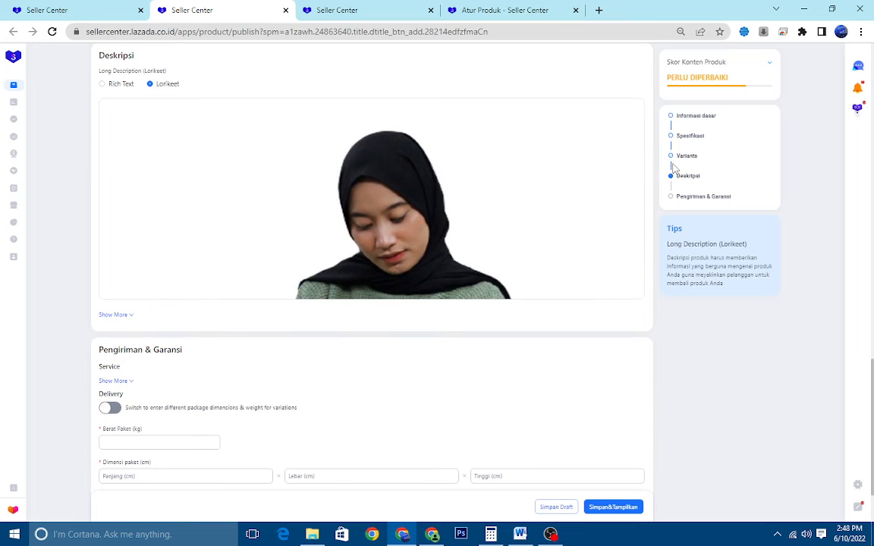
left_click(671, 160)
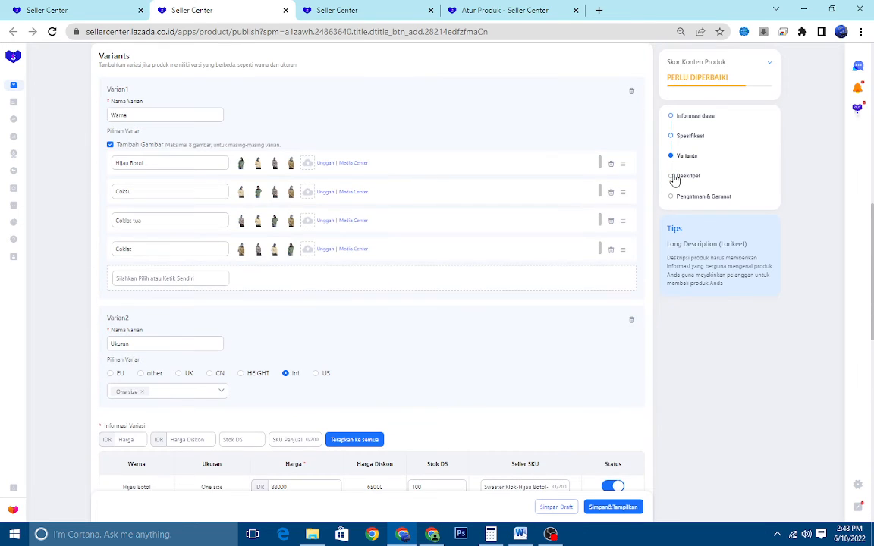
scroll(676, 180, "down", 10)
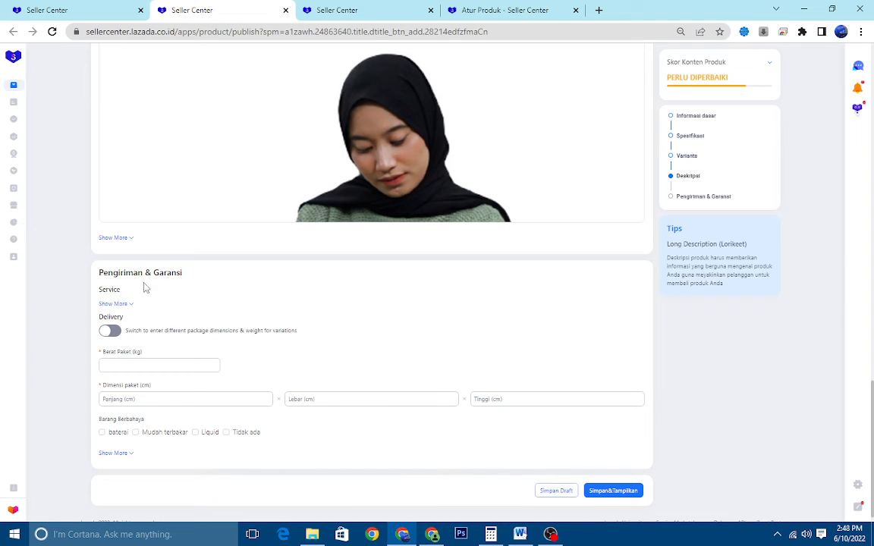
scroll(121, 287, "up", 3)
scroll(139, 212, "down", 3)
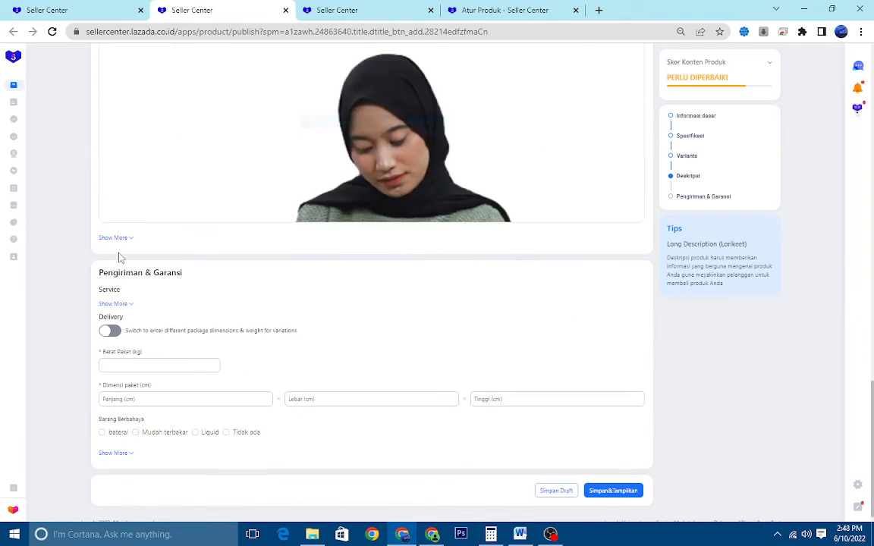
Expand the additional description fields and enter "NAMA PRODUK : SWEATER RAJUT KLOK" as the short description's first line
left_click(117, 238)
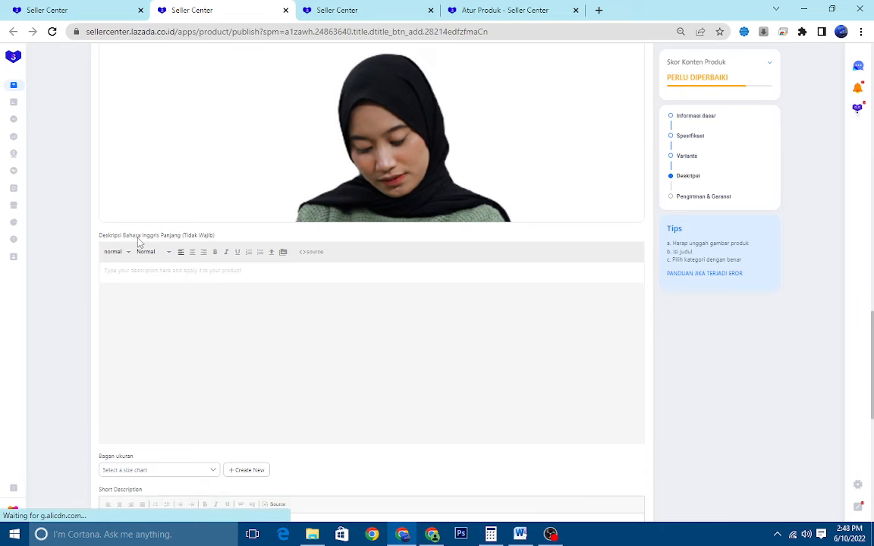
scroll(137, 241, "down", 2)
scroll(139, 241, "down", 3)
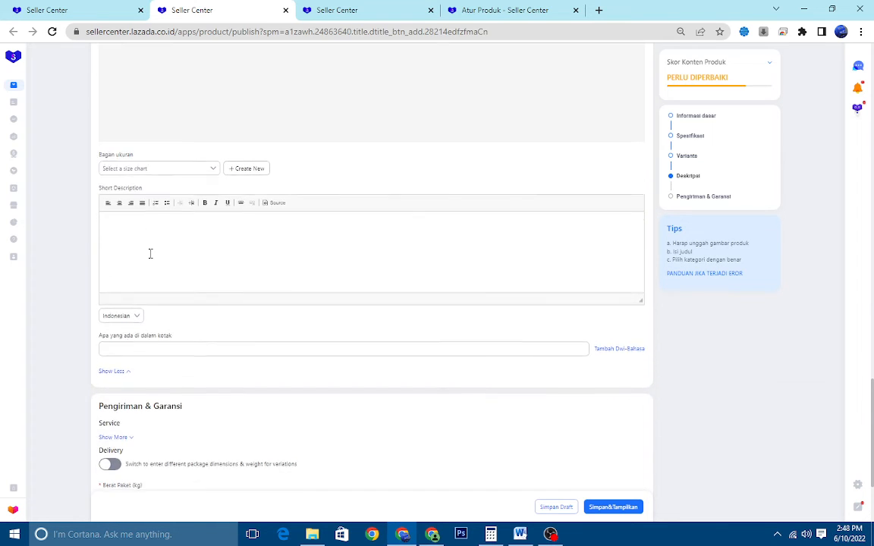
left_click(152, 275)
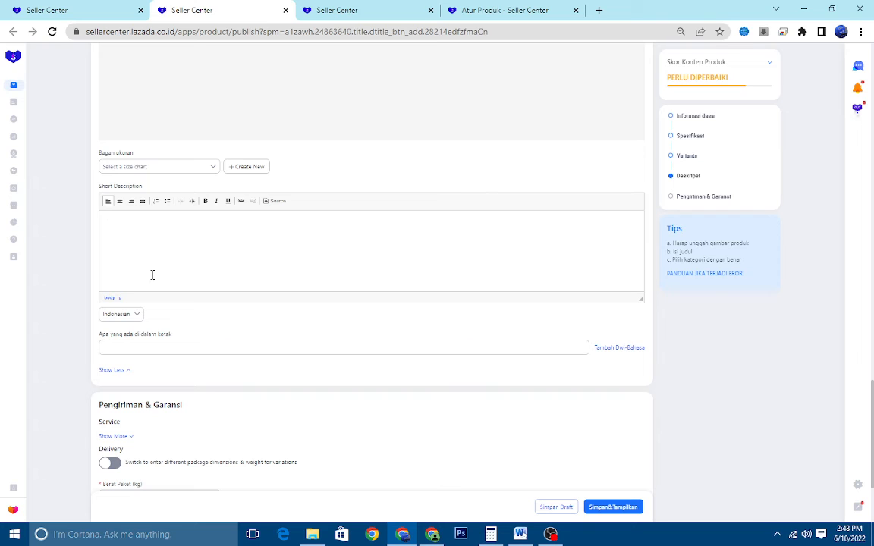
type("NAMA PRODUK : SWEATER RAJUT KLOK")
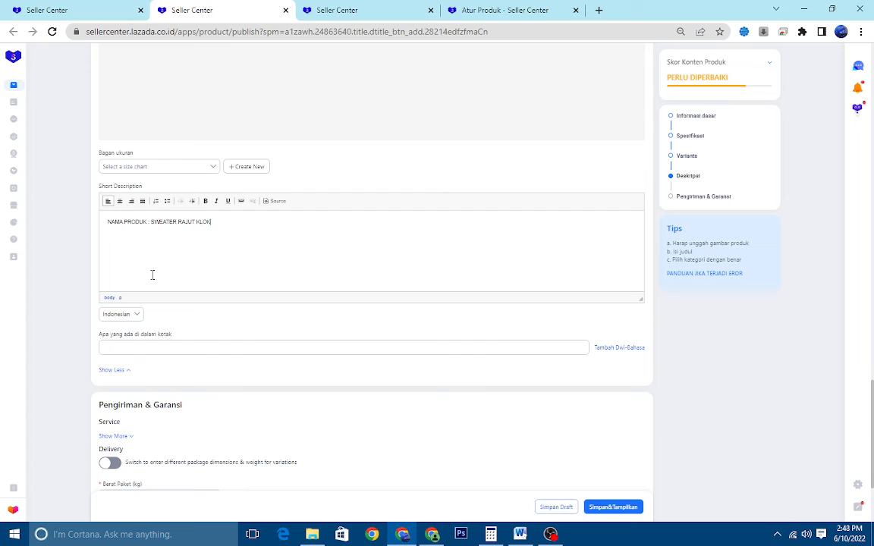
Add the material line "BAHAN : KNIT/ RAJUT 7 GET" to the short description
key("Return")
type("BAHAN : KNIY")
key("BackSpace")
key("BackSpace")
type("/ RAJUT")
type(" 3 GE")
key("BackSpace")
key("BackSpace")
key("BackSpace")
key("BackSpace")
key("BackSpace")
type("7 GE")
type("T")
Add the size line "UKURAN : LD 120" to the short description
key("Return")
type("UKURAN : LD 12")
scroll(182, 211, "up", 4)
scroll(189, 205, "down", 5)
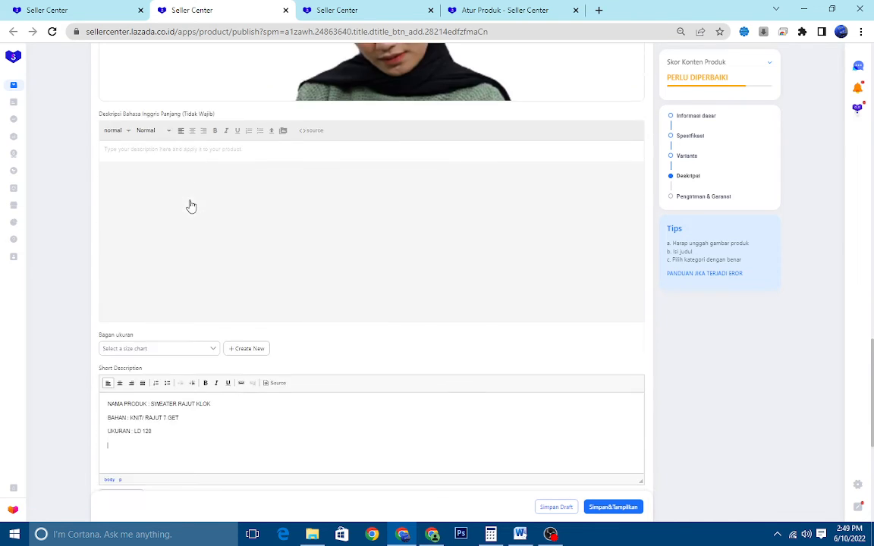
Enter "sweater wanita" as the contents of the package box
left_click(191, 205)
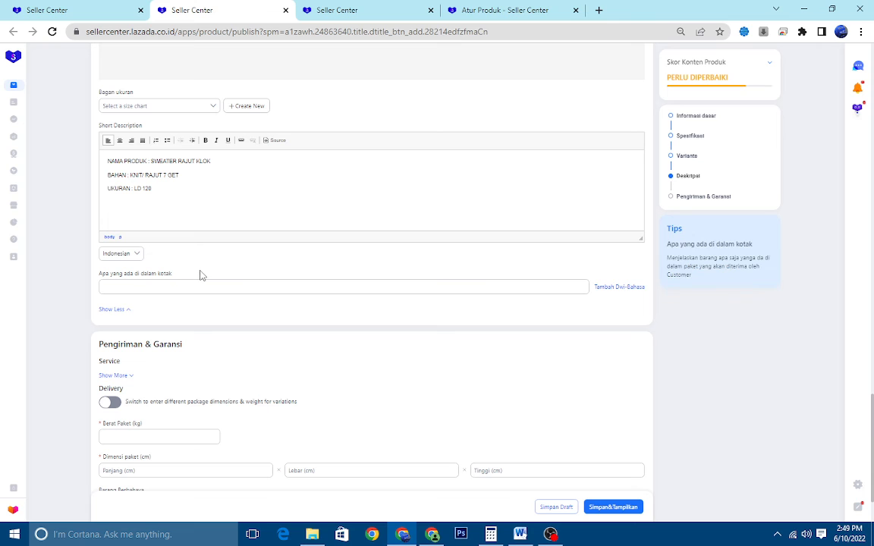
scroll(187, 202, "down", 2)
left_click(193, 203)
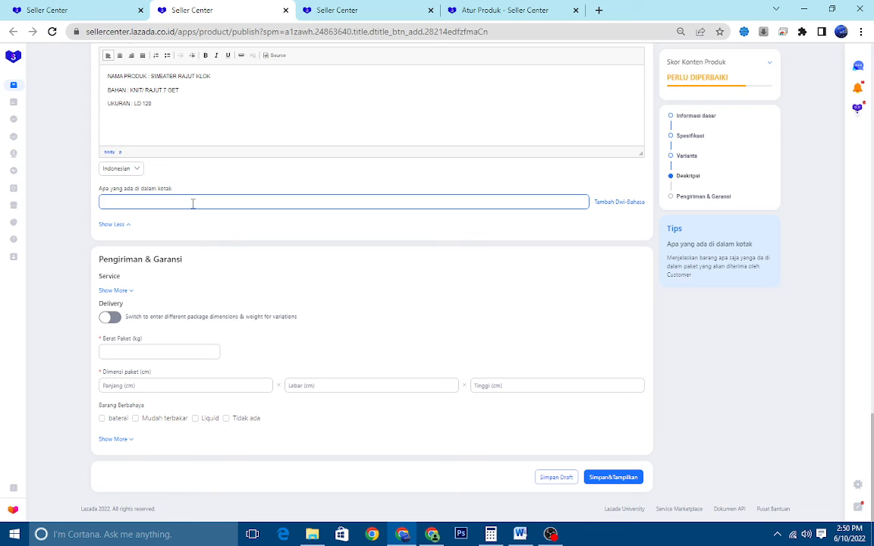
type("sweater wanita")
Check the optional warranty fields in the service section, then collapse them again
left_click(124, 291)
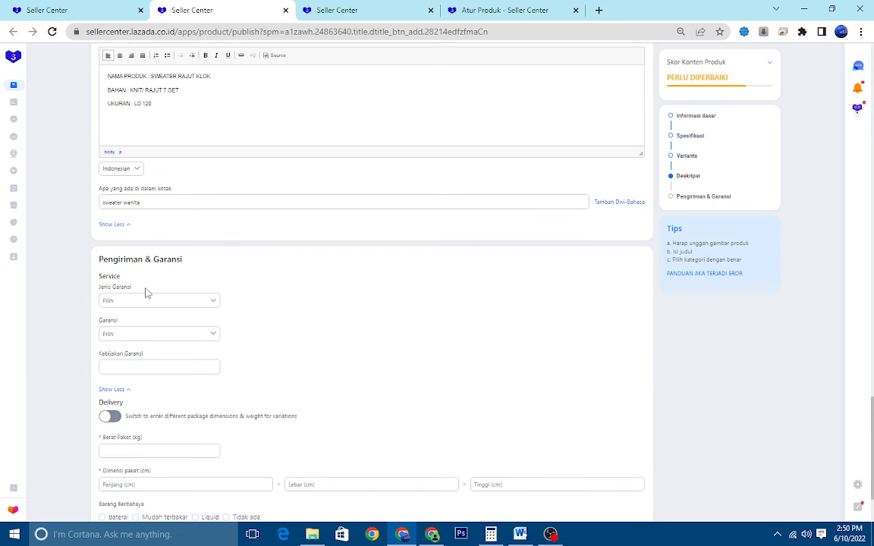
scroll(137, 302, "down", 2)
left_click(116, 330)
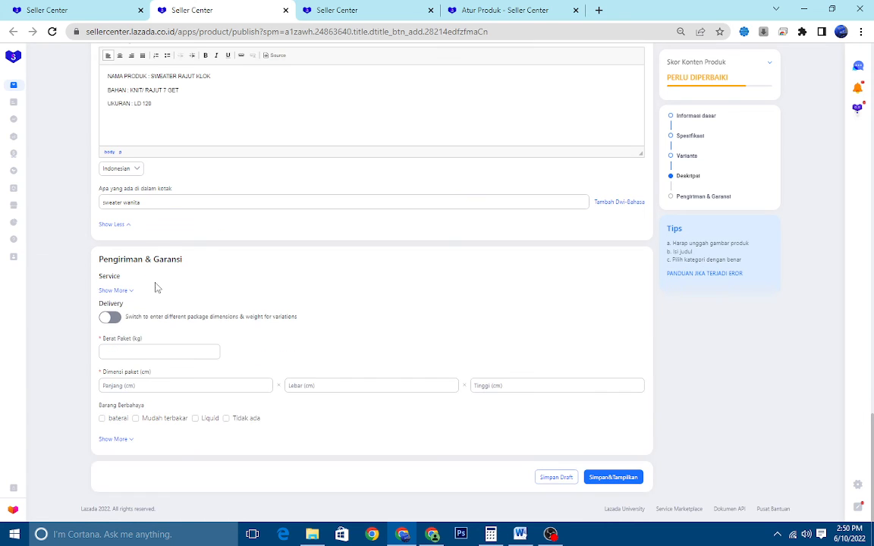
Set the package weight to 0.500 kg in the delivery section
left_click(167, 351)
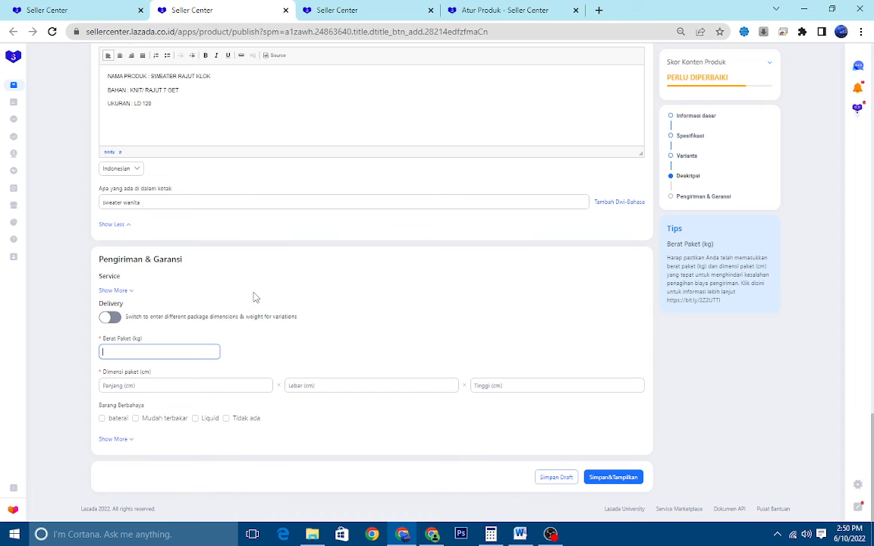
type("0.500")
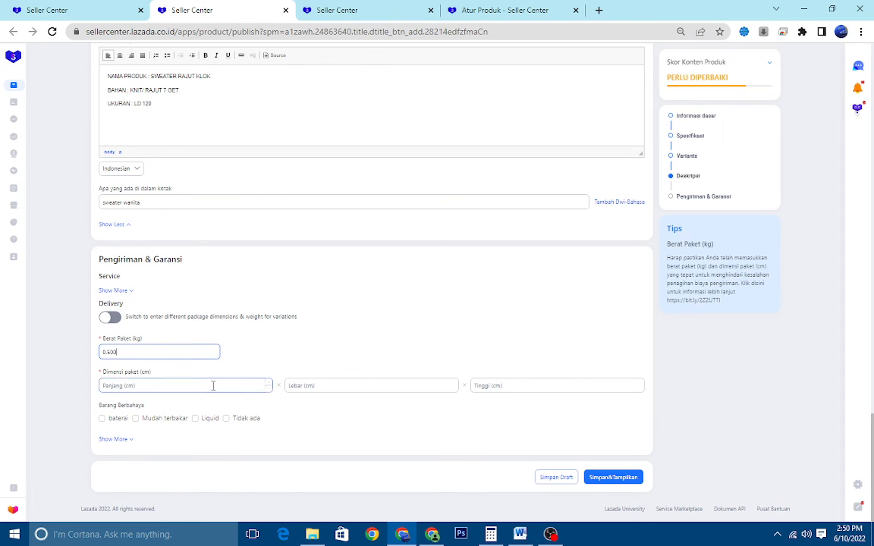
Change the package weight in the delivery section to 0.400 kg
left_click(213, 386)
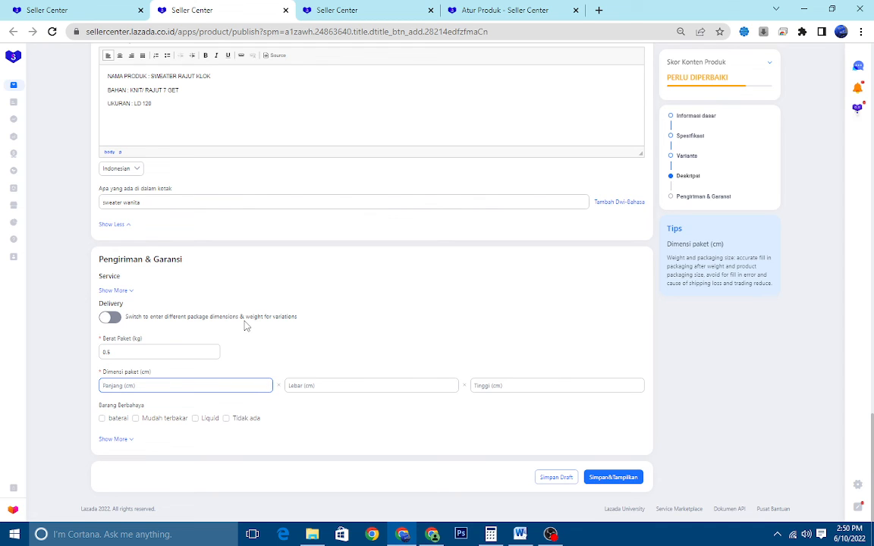
left_click(193, 347)
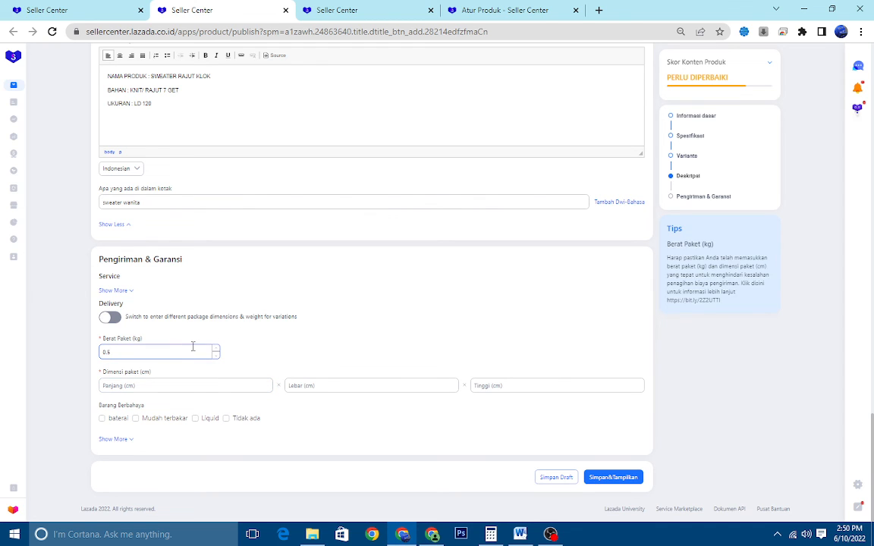
key("BackSpace")
key("BackSpace")
key("BackSpace")
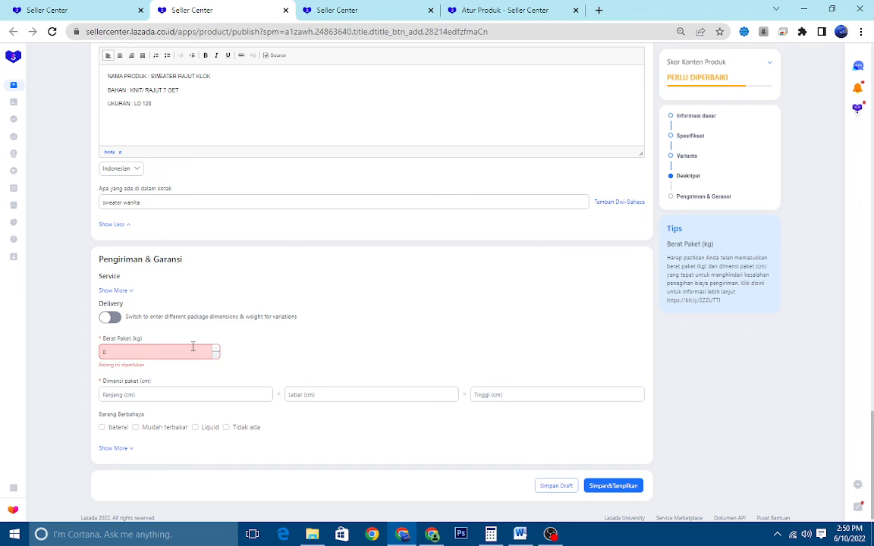
type("300")
key("BackSpace")
key("BackSpace")
key("BackSpace")
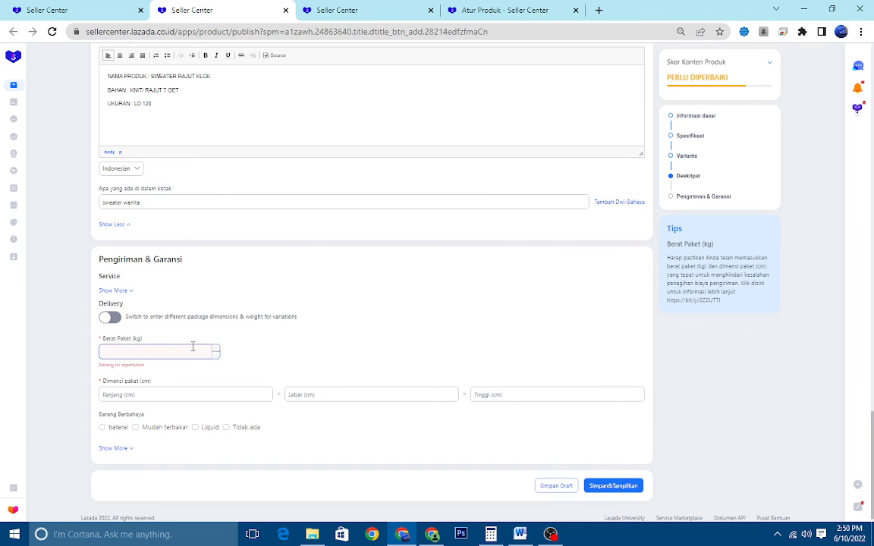
type("3")
type(".400")
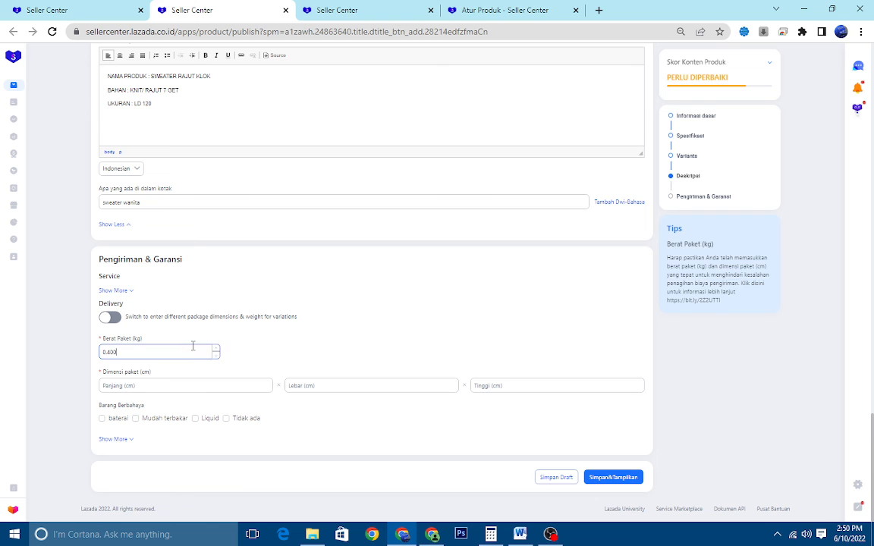
key("Tab")
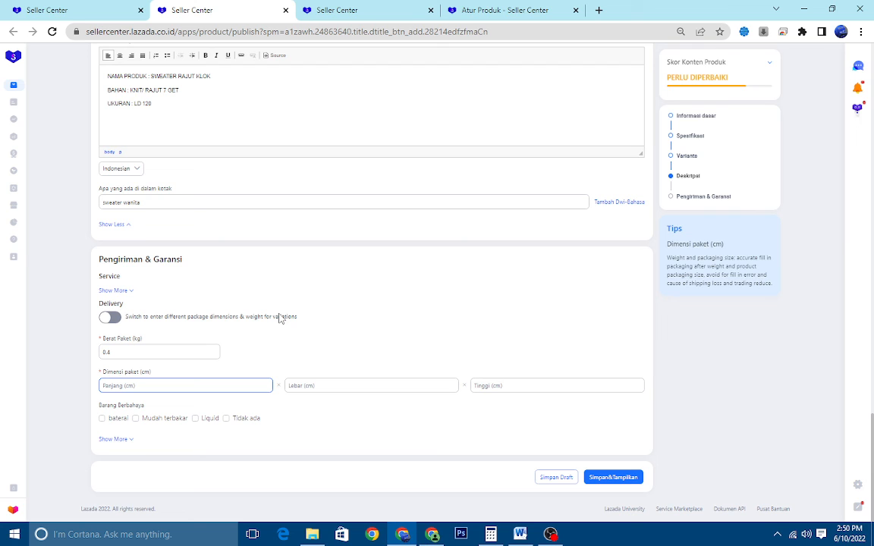
Set the package dimensions to 20 cm length, 10 cm width and 5 cm height
type("30")
left_click(319, 385)
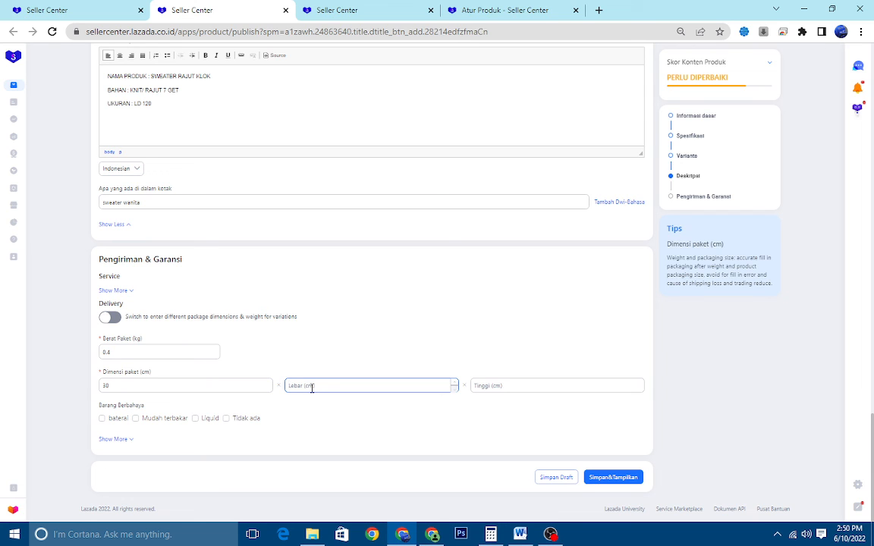
double_click(186, 382)
type("2")
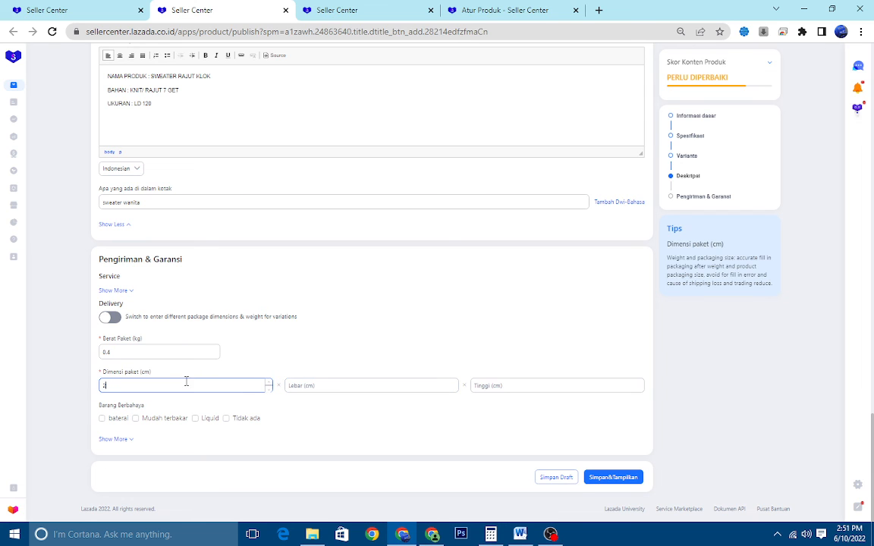
type("0")
left_click(328, 384)
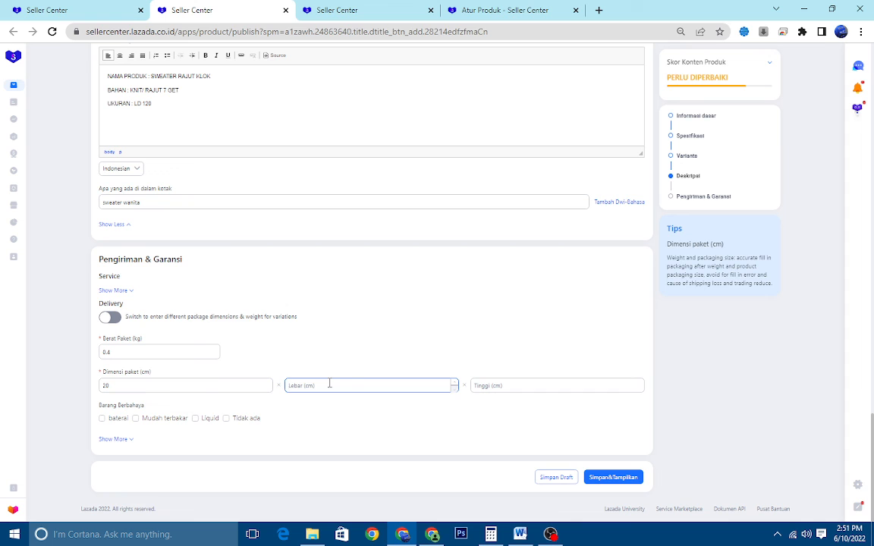
type("10")
left_click(511, 384)
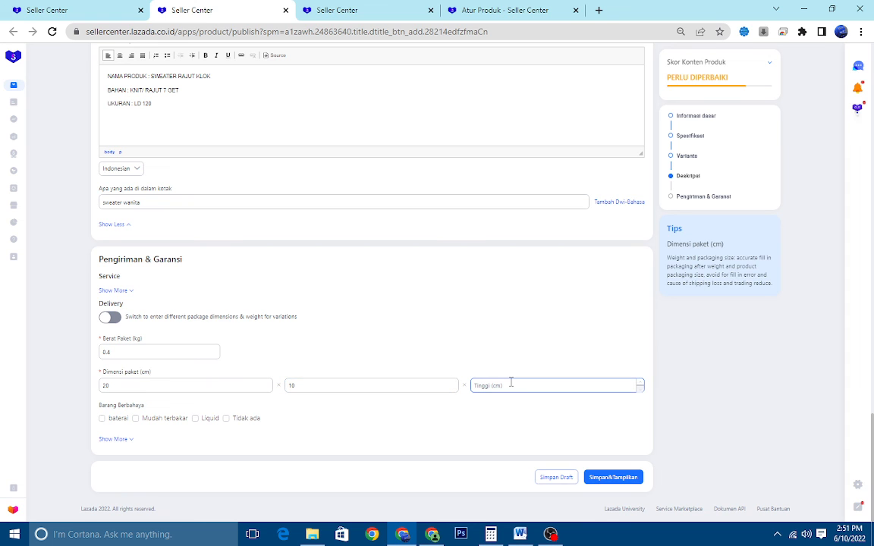
type("5")
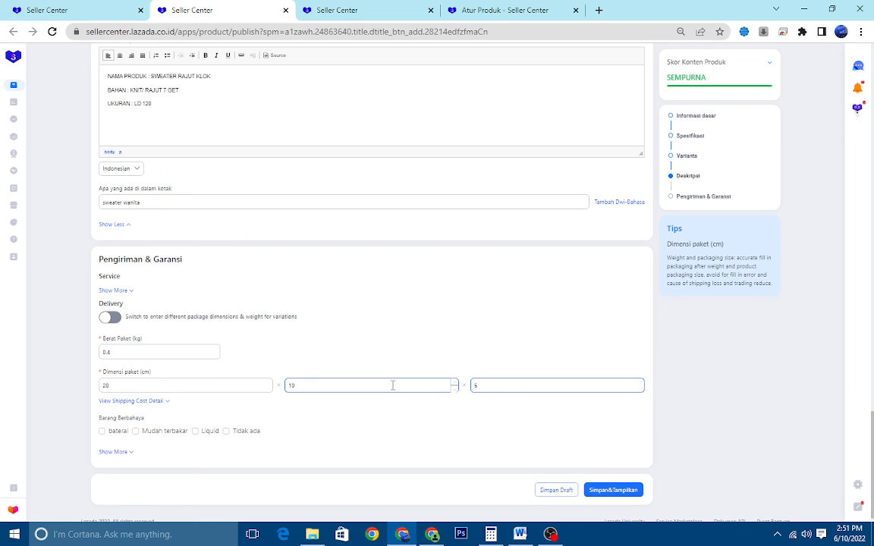
Declare the product's dangerous goods status as "Tidak ada"
scroll(427, 228, "up", 3)
scroll(413, 273, "down", 3)
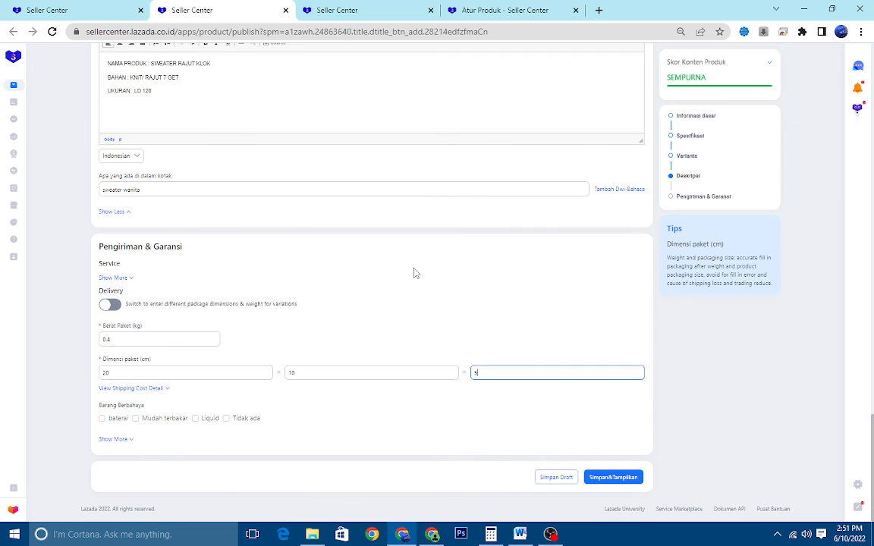
left_click(245, 419)
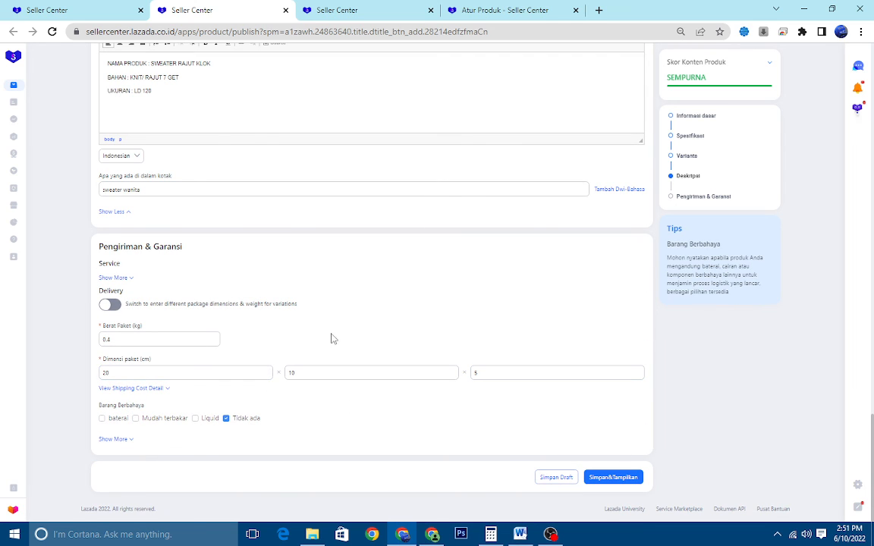
Review the completed listing form, from basic information, specifications and variants through to the descriptions and shipping details
scroll(334, 326, "up", 15)
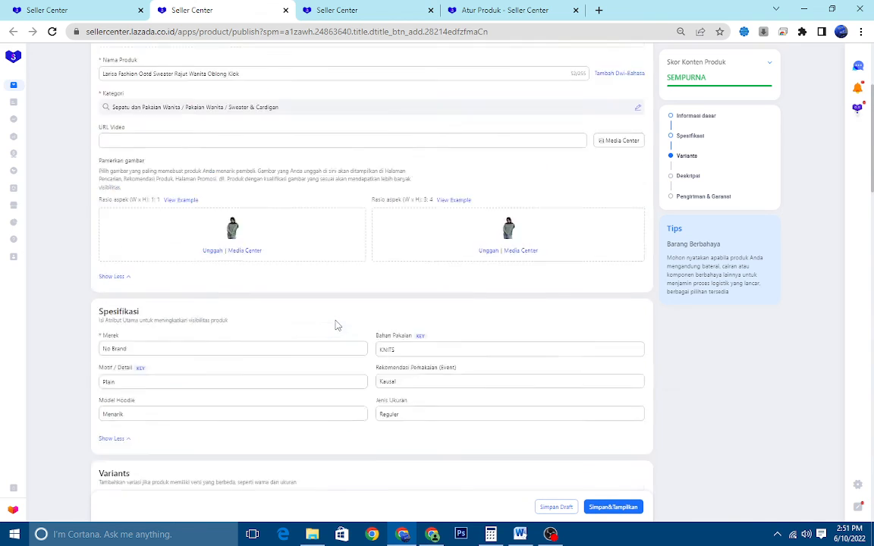
scroll(338, 324, "up", 2)
scroll(336, 283, "down", 6)
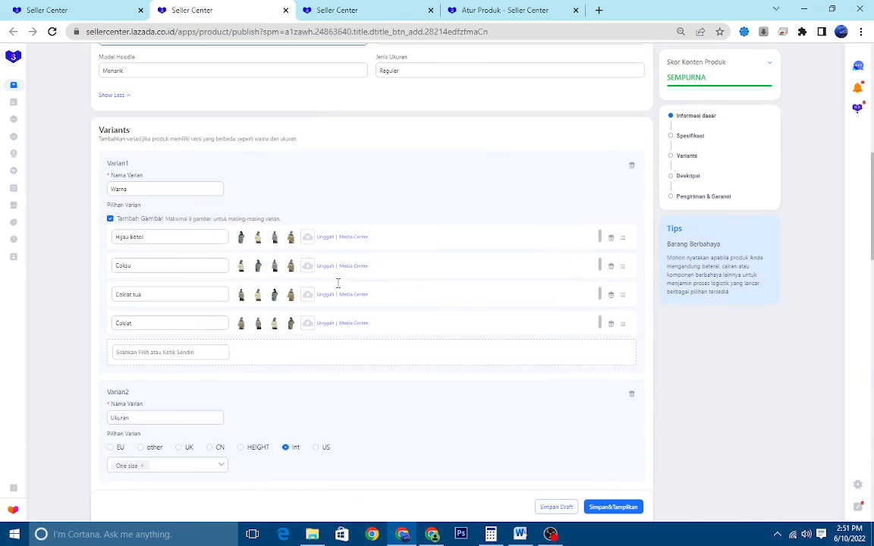
scroll(337, 285, "down", 10)
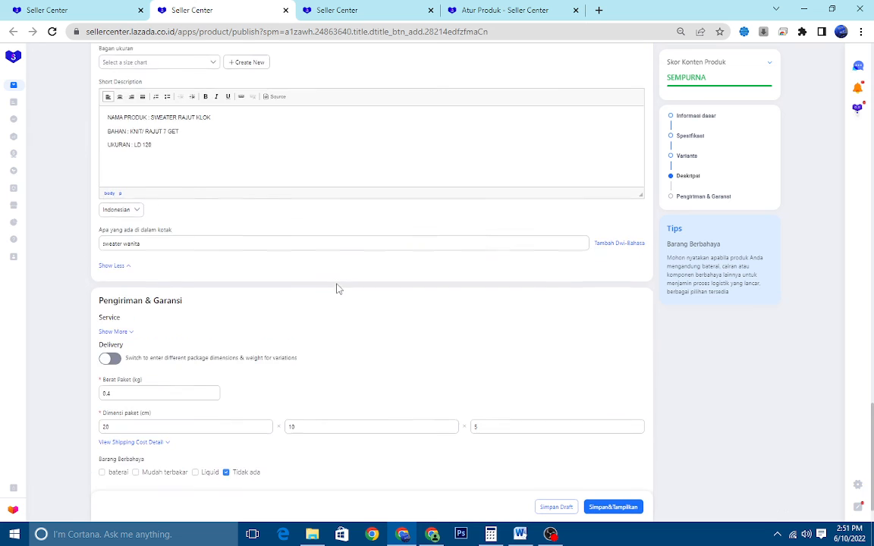
scroll(337, 287, "up", 6)
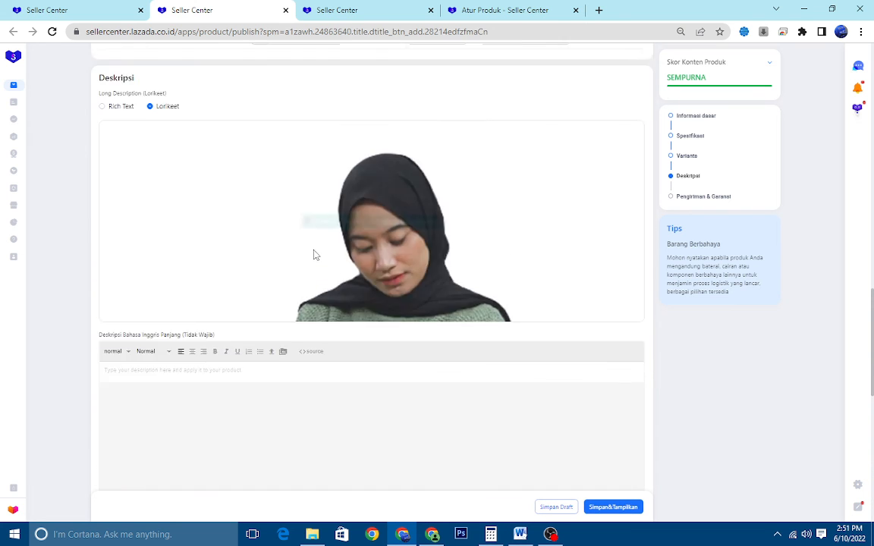
scroll(303, 246, "up", 7)
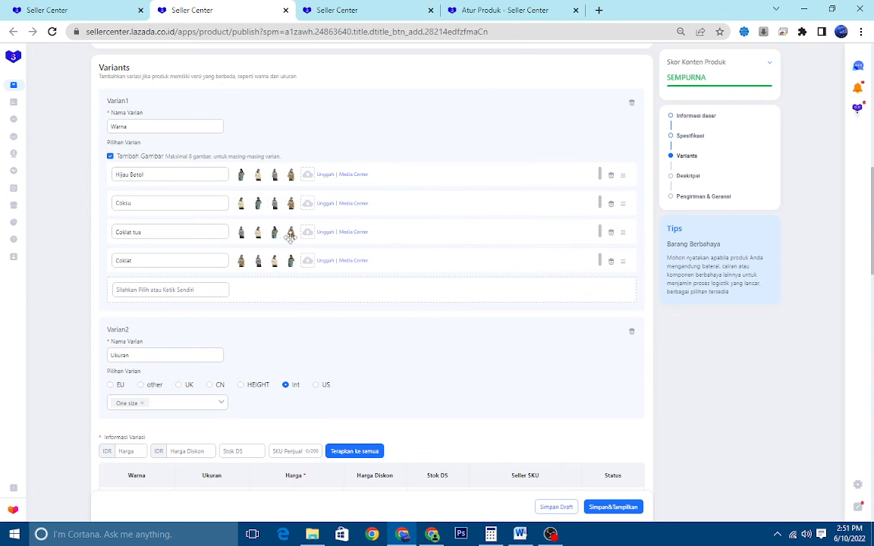
scroll(289, 239, "up", 6)
scroll(288, 241, "down", 4)
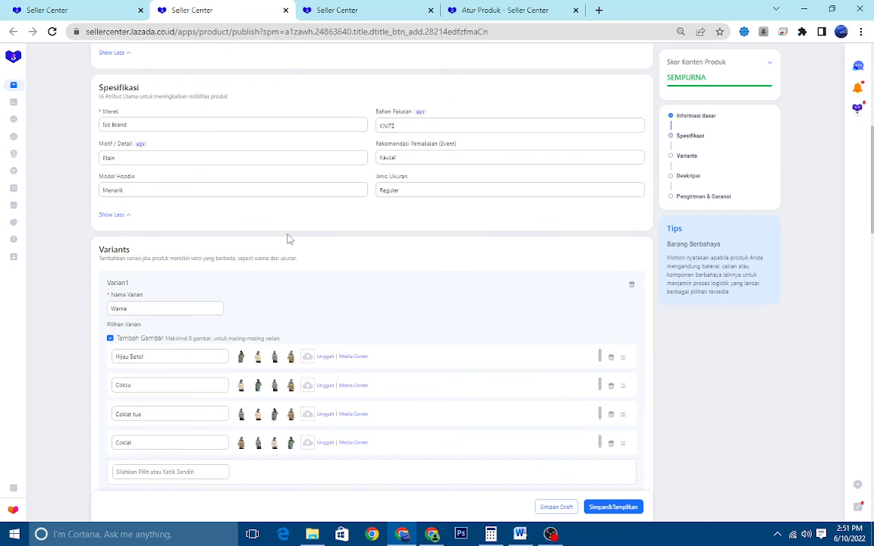
scroll(288, 240, "down", 10)
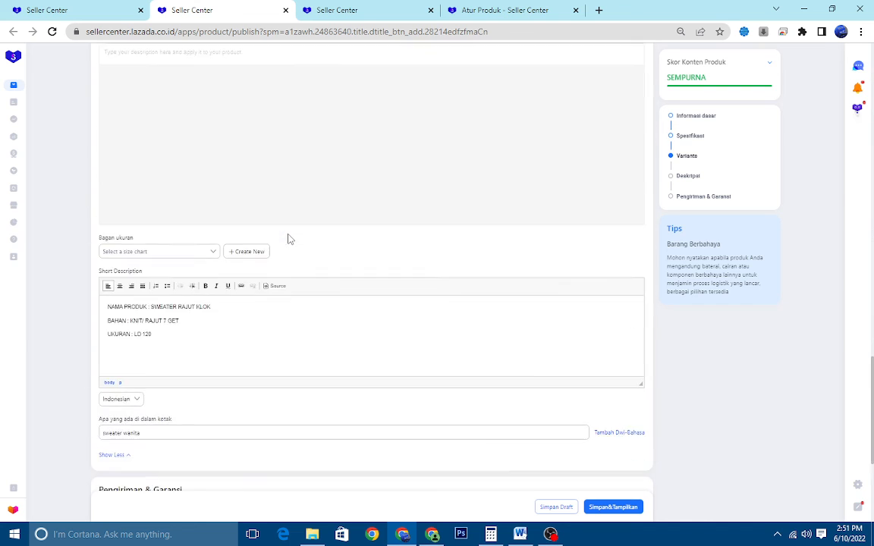
scroll(289, 239, "down", 2)
scroll(269, 250, "down", 2)
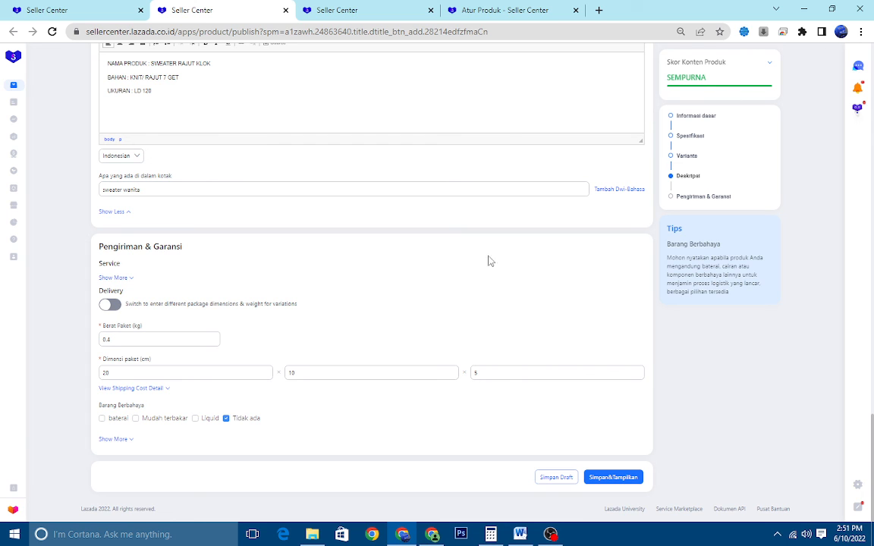
scroll(372, 292, "up", 10)
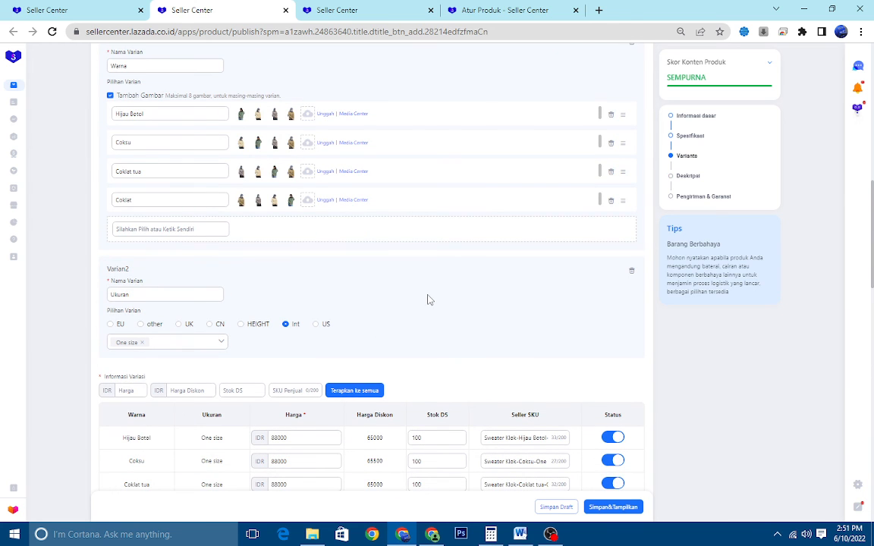
scroll(429, 298, "up", 10)
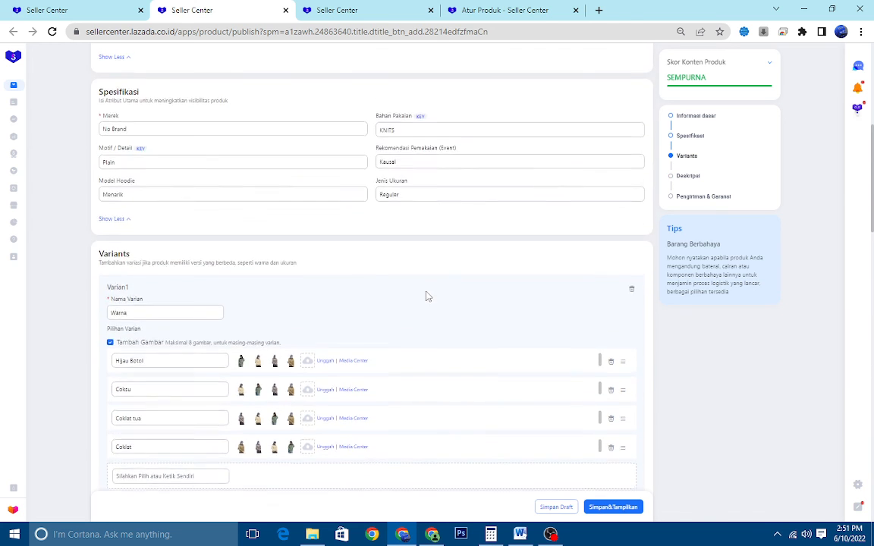